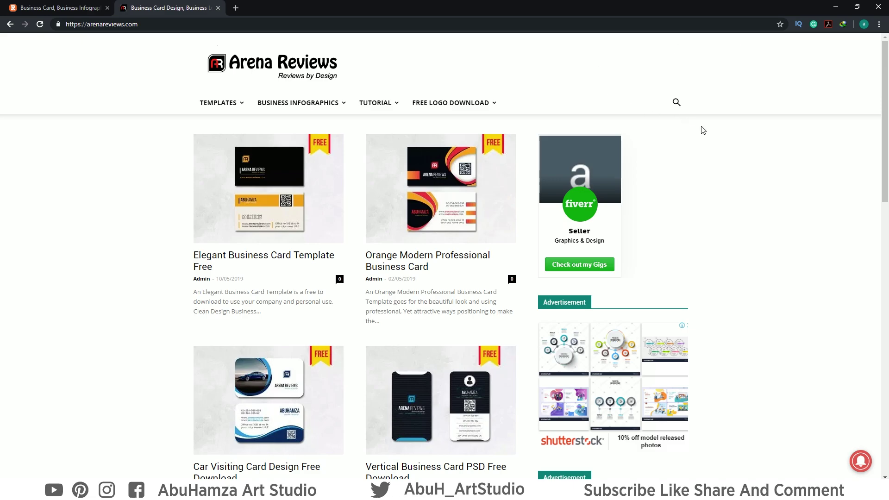
Scroll through the template listings on the arenareviews.com page.
scroll(703, 130, down, 4)
scroll(703, 129, down, 5)
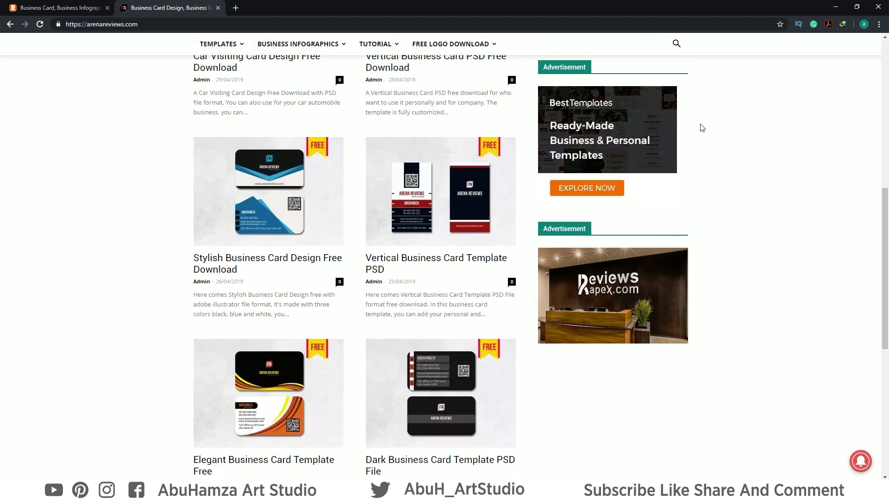
scroll(703, 129, down, 4)
scroll(701, 128, up, 6)
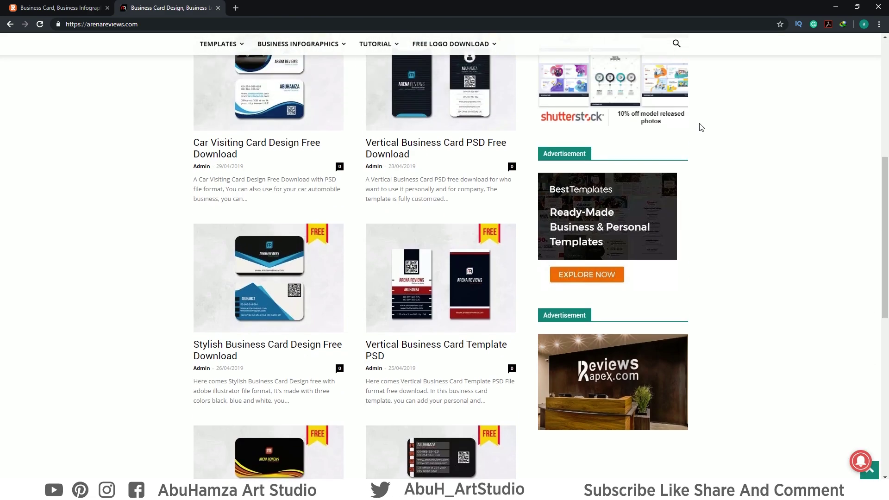
scroll(701, 128, up, 5)
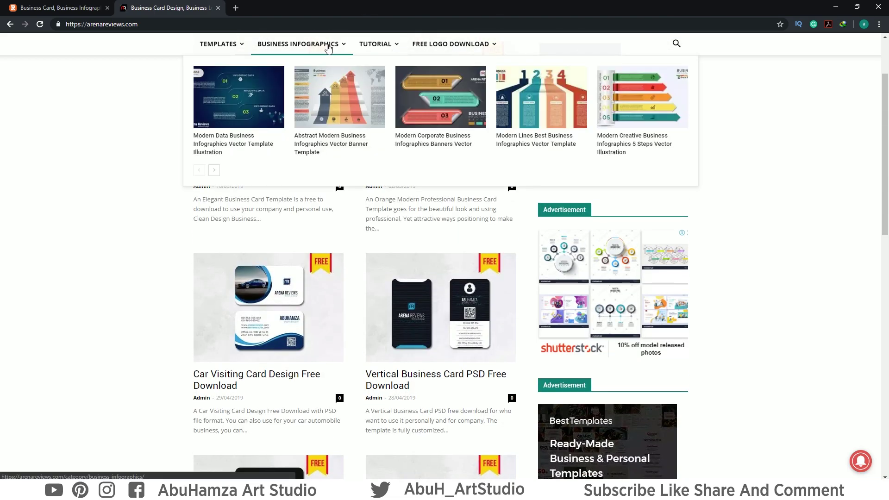
Switch to the reviewsapex.com page and scroll down to its footer.
click(68, 9)
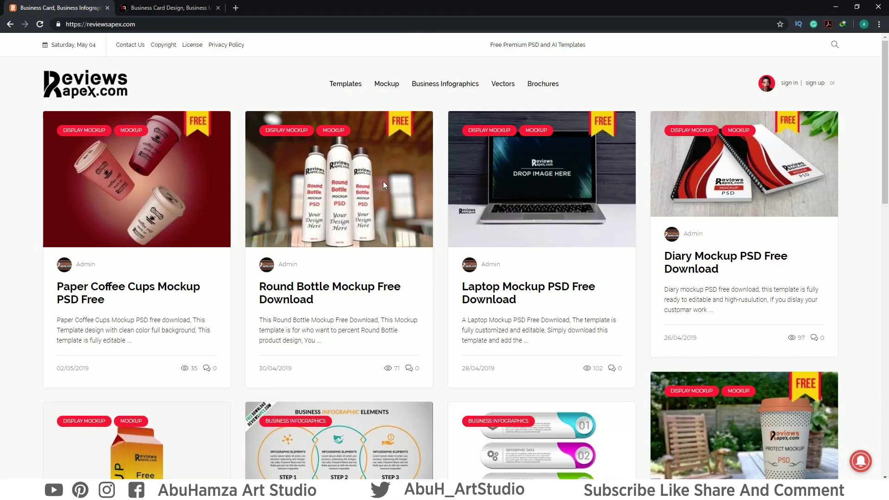
scroll(389, 183, down, 6)
scroll(395, 184, down, 5)
scroll(394, 184, down, 4)
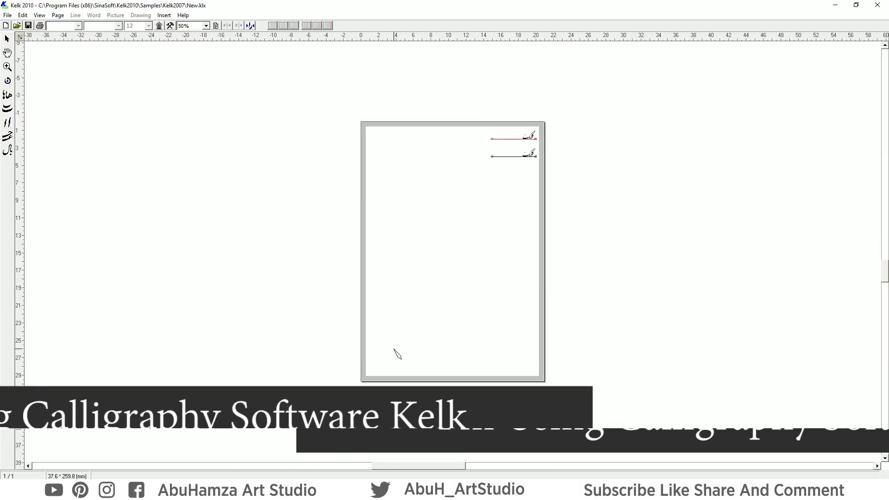
Zoom the page view to 300% and pan to the calligraphy lines.
click(206, 26)
click(190, 65)
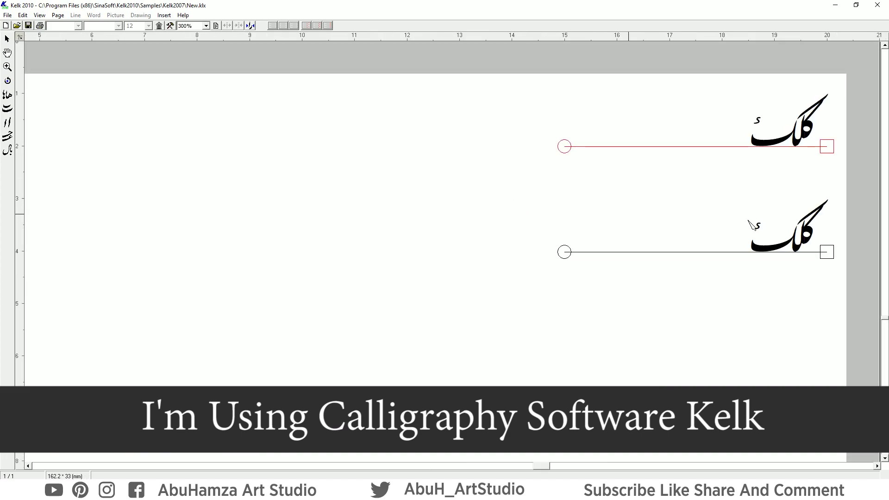
drag(681, 240, 468, 282)
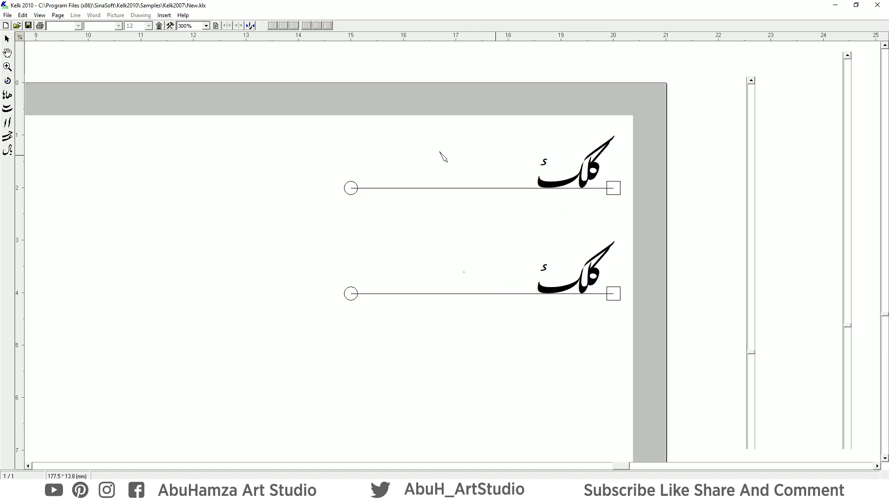
Lengthen the lower line's baseline leftward and shift the line down and left.
click(357, 293)
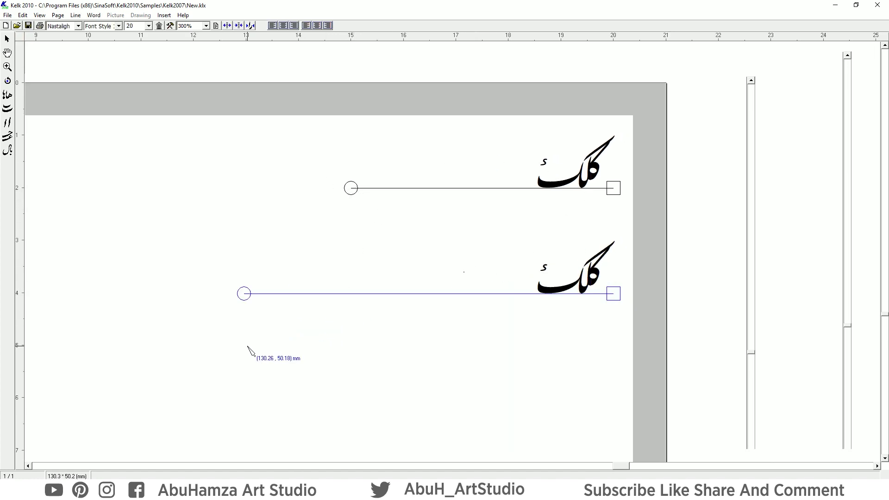
drag(357, 296, 256, 343)
mouse_move(613, 296)
mouse_down()
mouse_move(548, 309)
mouse_move(496, 341)
mouse_up()
right_click(496, 341)
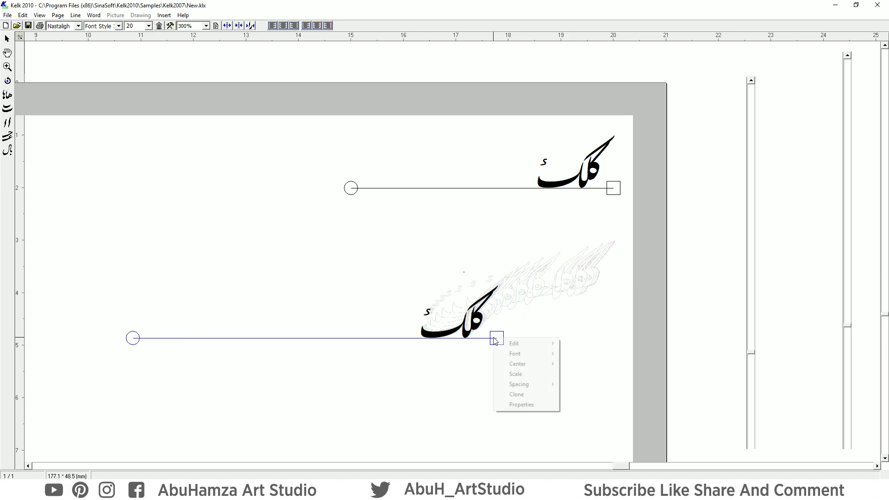
In the lower line's properties, switch input to Urdu and clear the old text.
click(527, 406)
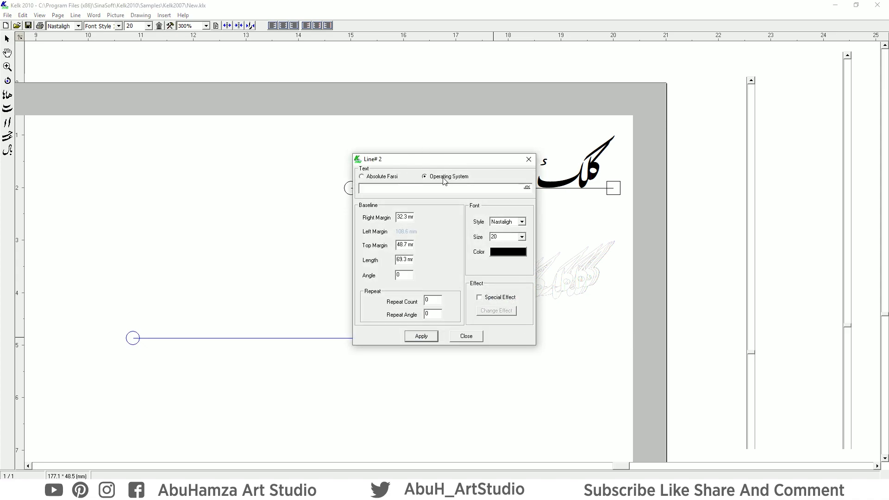
click(527, 188)
key(super+space)
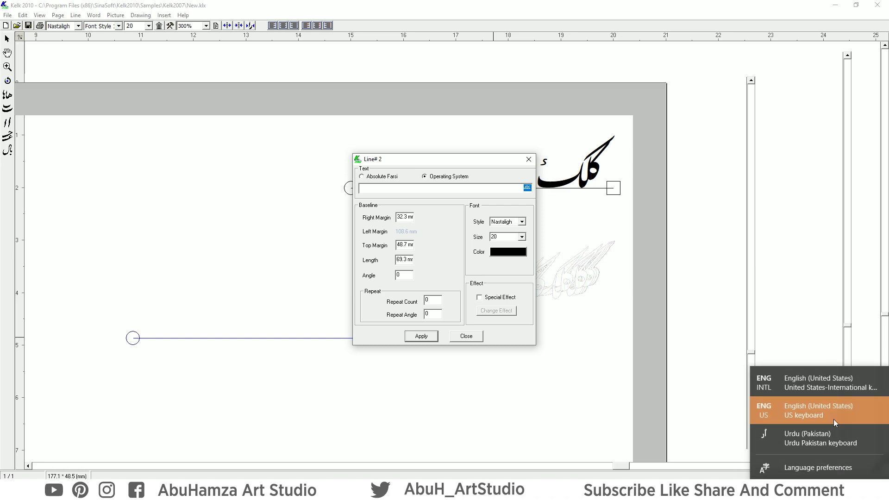
click(824, 443)
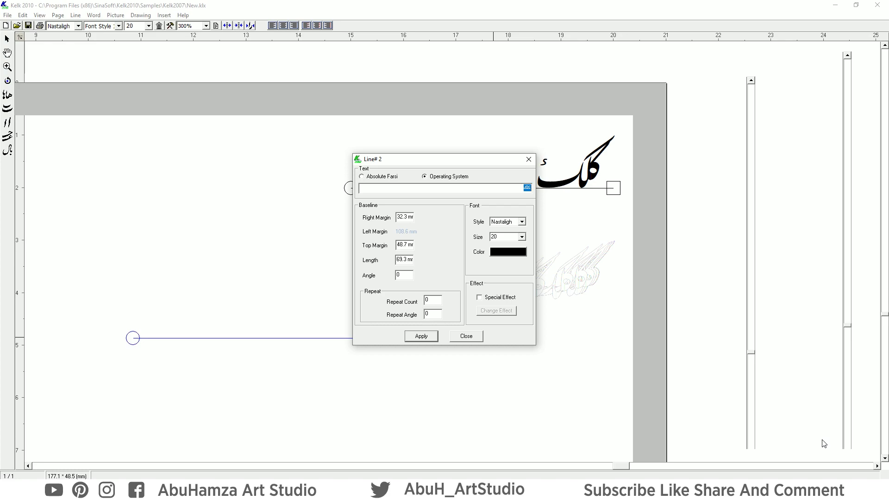
key(BackSpace)
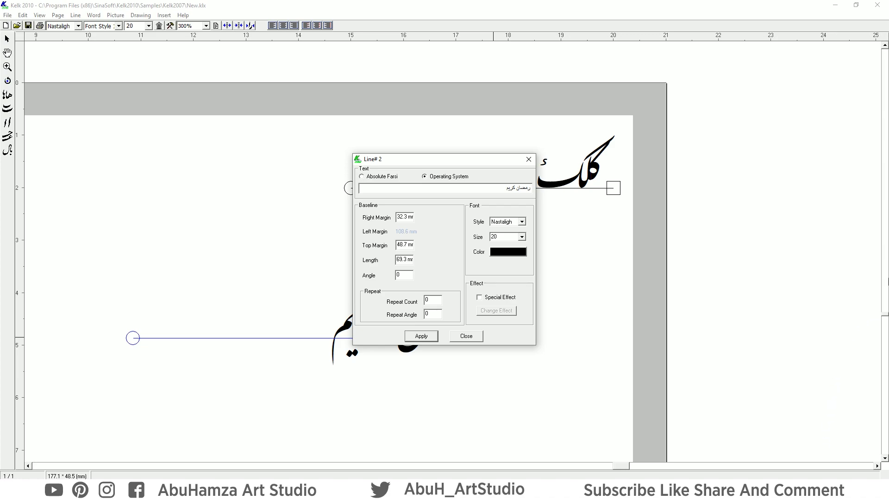
Render the رمضان کریم line in the Tuluth style and apply it.
drag(476, 158, 646, 158)
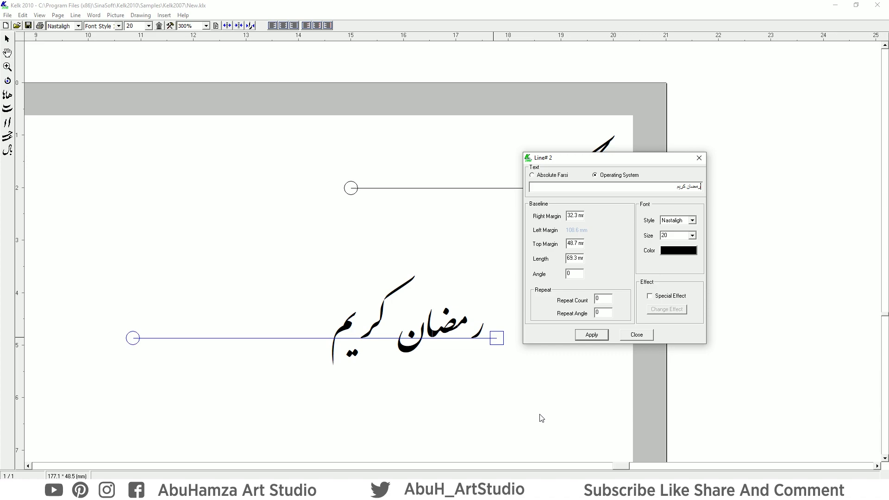
click(692, 220)
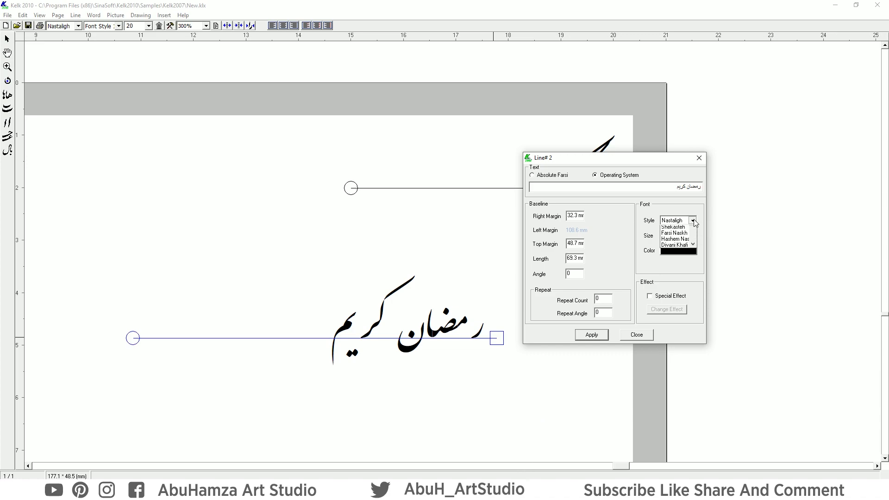
click(683, 244)
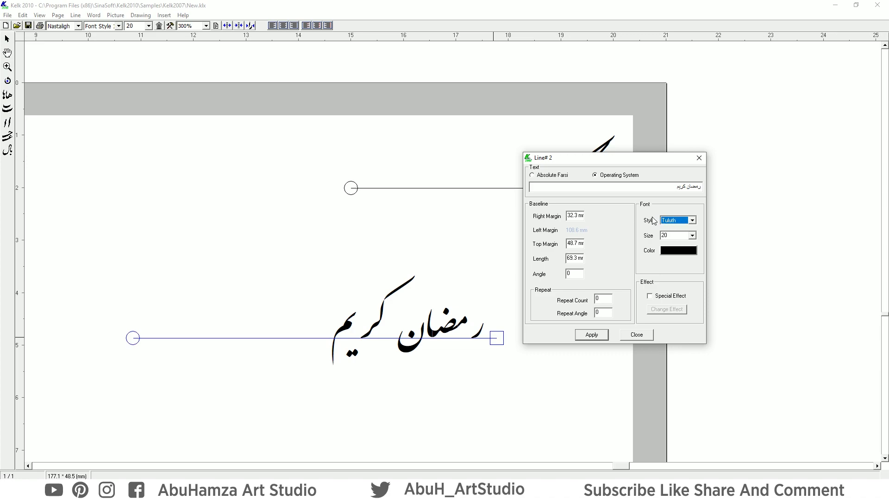
click(579, 340)
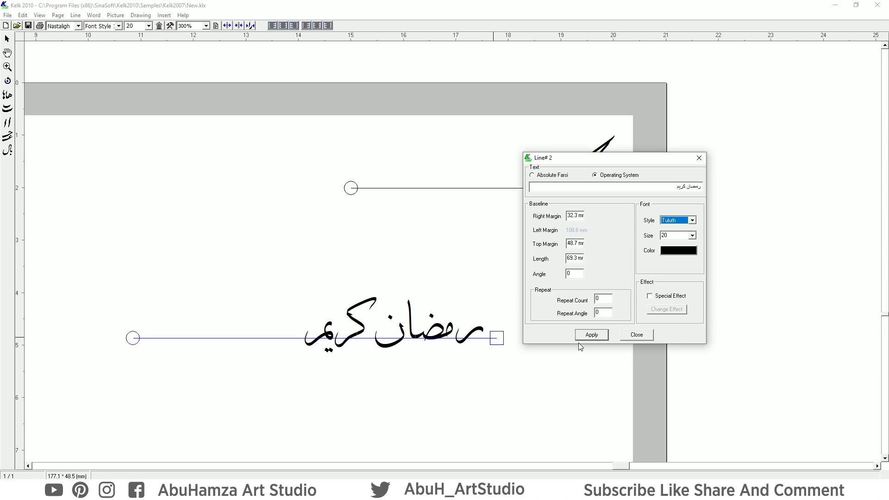
click(635, 334)
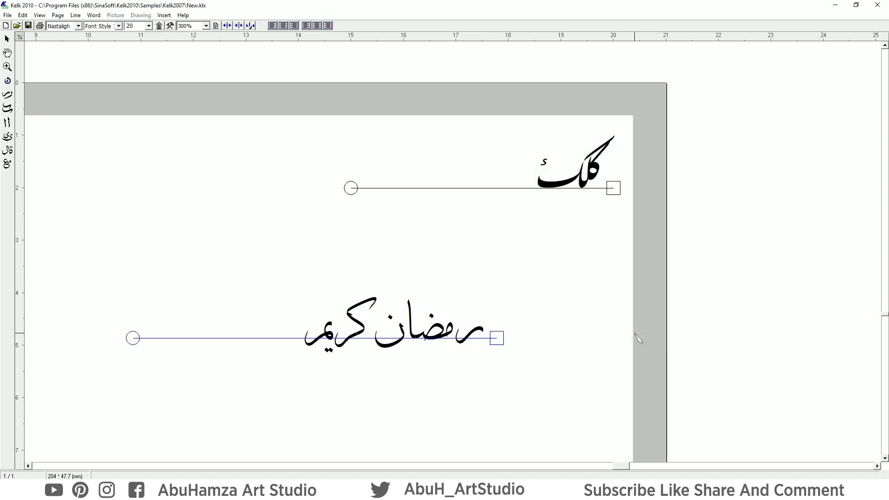
Replace the opening ر of رمضان with its third alternative shape.
click(483, 333)
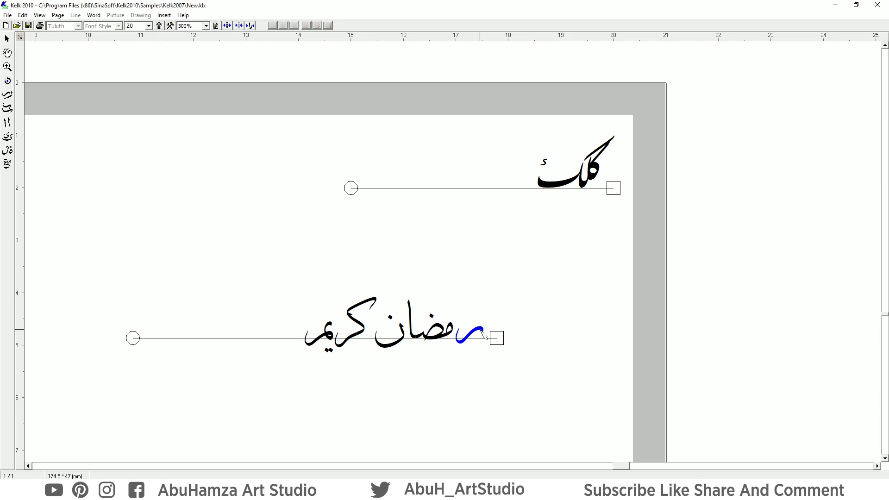
right_click(481, 331)
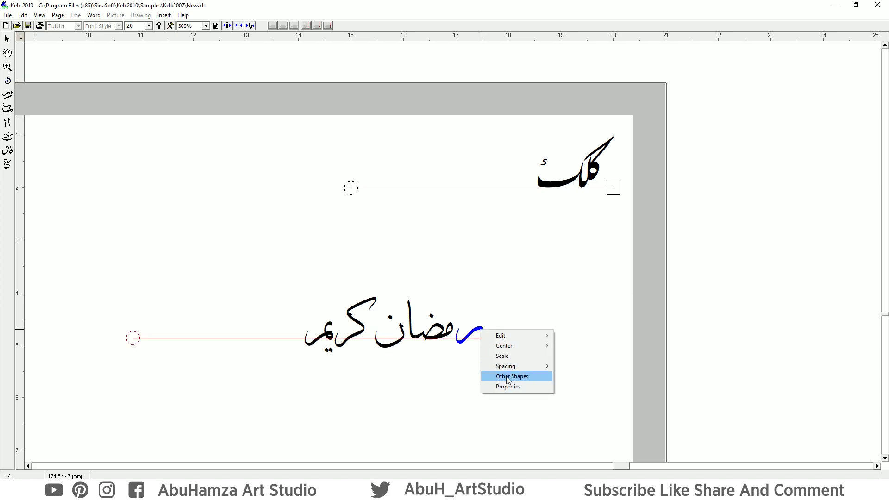
click(521, 377)
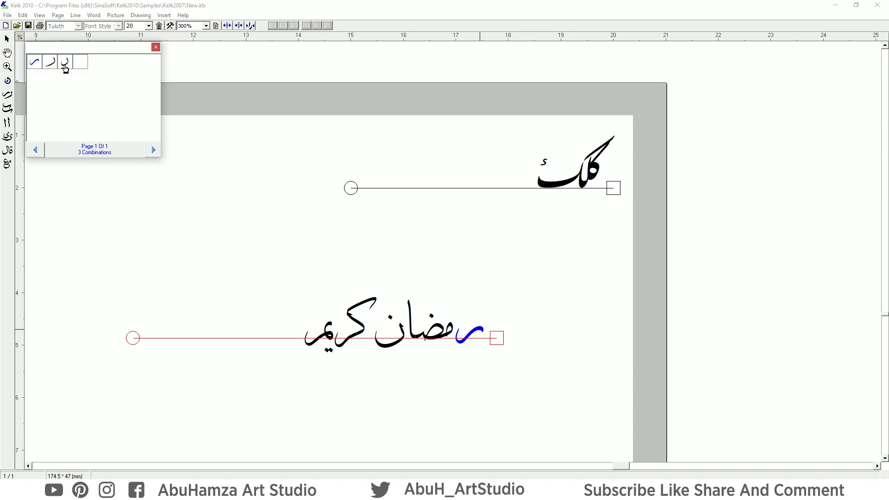
click(65, 66)
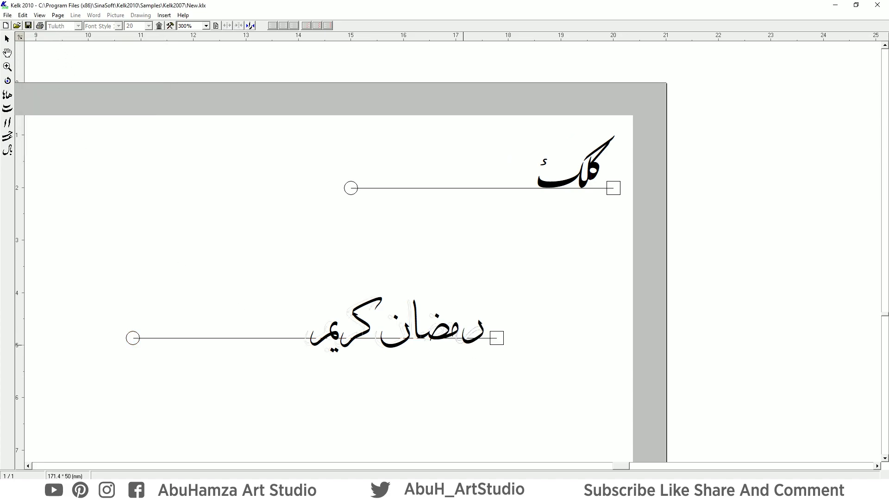
Enlarge the alternative ر to font size 72.
click(475, 346)
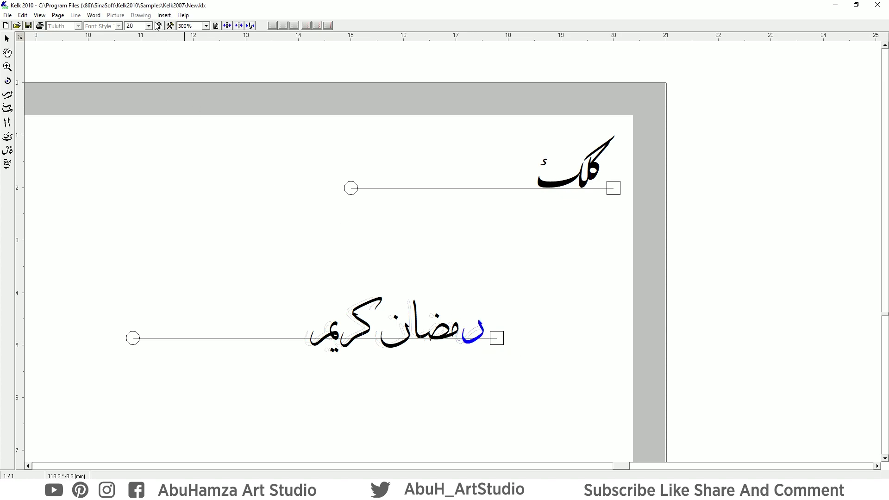
click(149, 27)
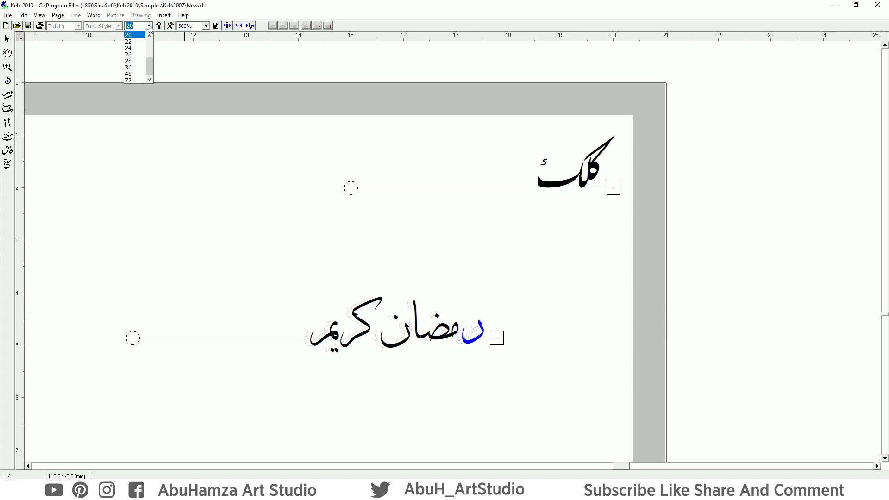
click(138, 81)
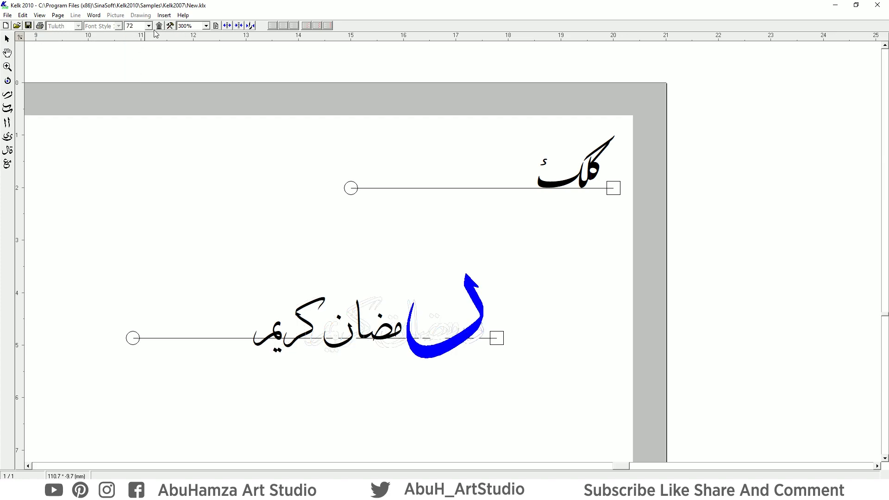
click(387, 339)
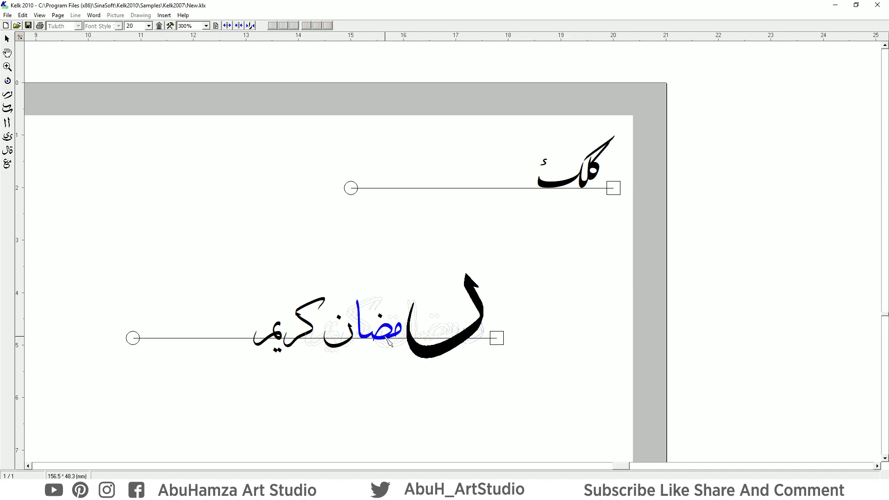
Raise the مضا letter group above the baseline and confirm its alternative shape.
drag(387, 339, 407, 277)
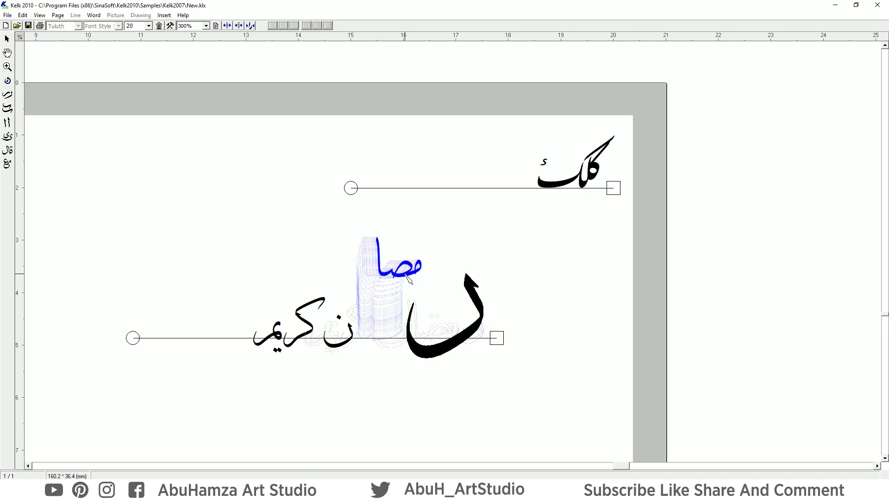
right_click(406, 275)
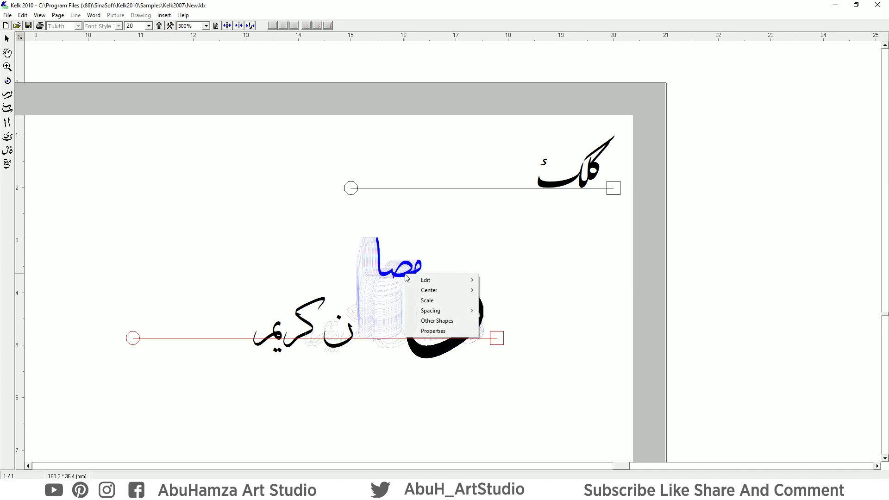
click(442, 325)
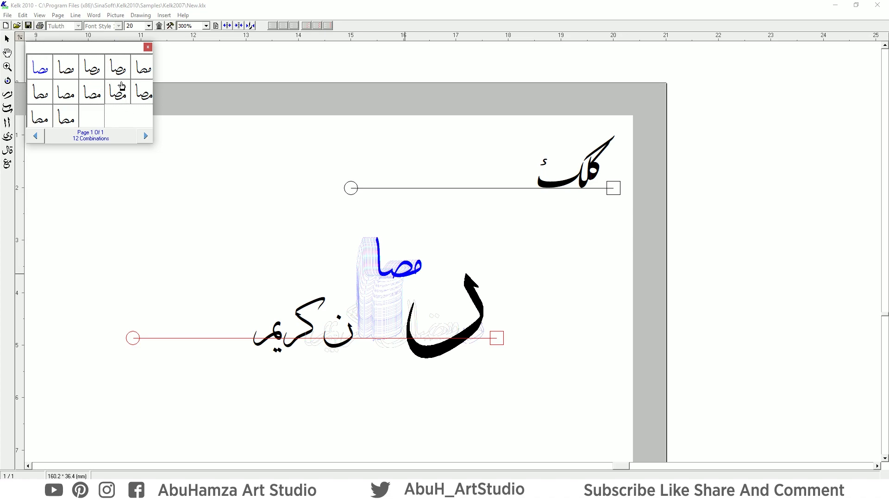
key(Return)
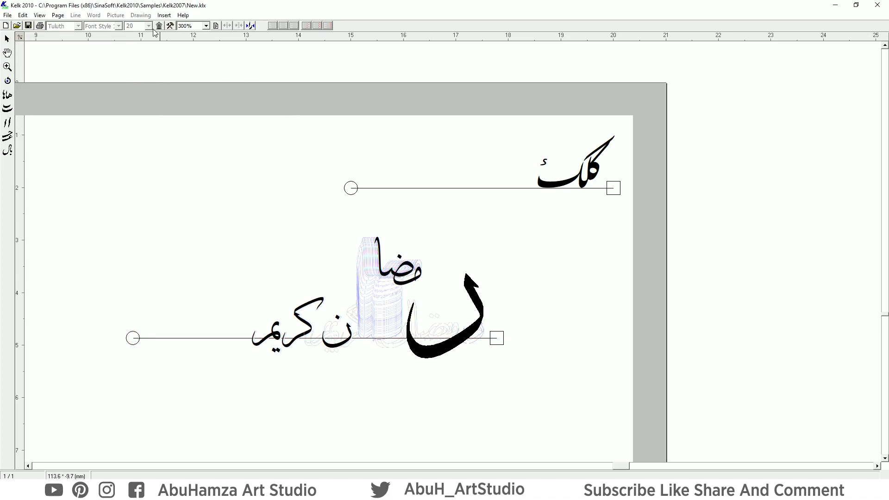
Enlarge مضا to size 36 and nest it against the large letter.
click(414, 274)
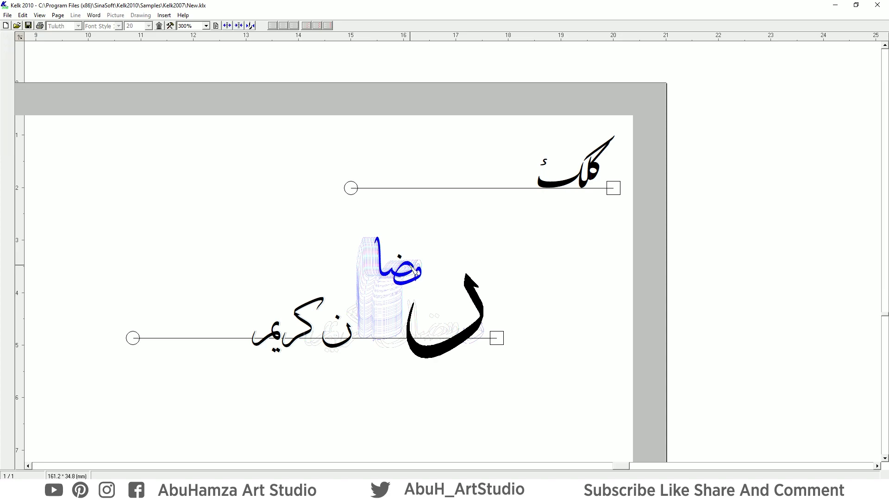
click(149, 26)
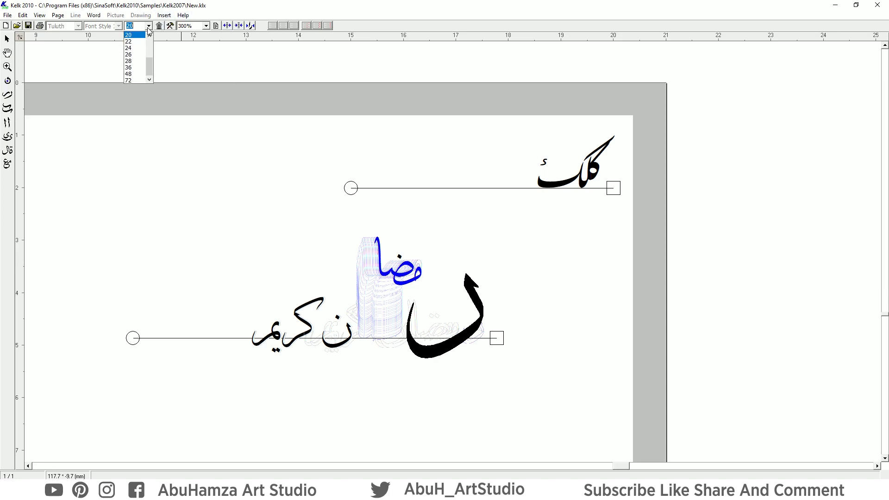
click(133, 68)
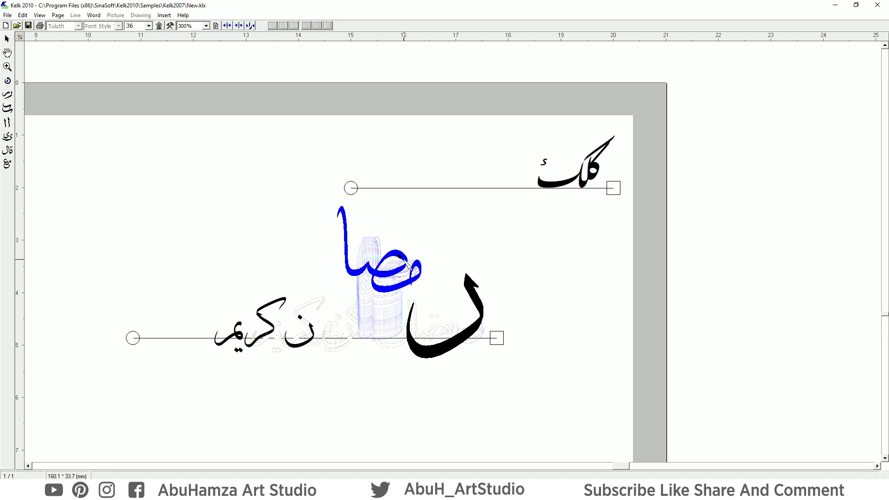
drag(406, 263, 454, 296)
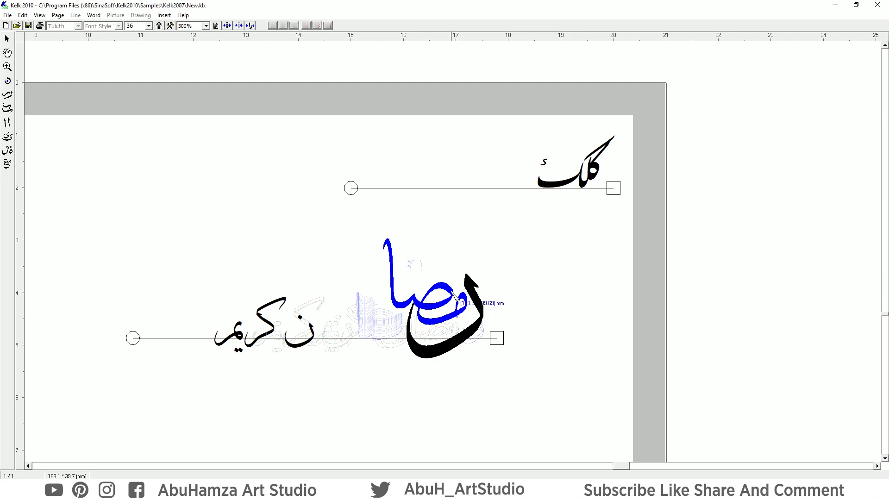
drag(454, 297, 452, 291)
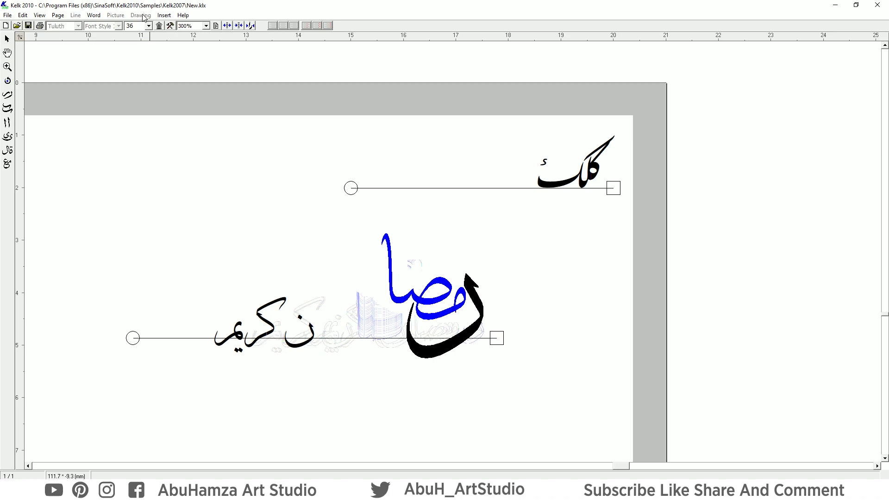
Reduce مضا to size 34 and reposition the dot of ض.
double_click(139, 26)
text(34)
key(Return)
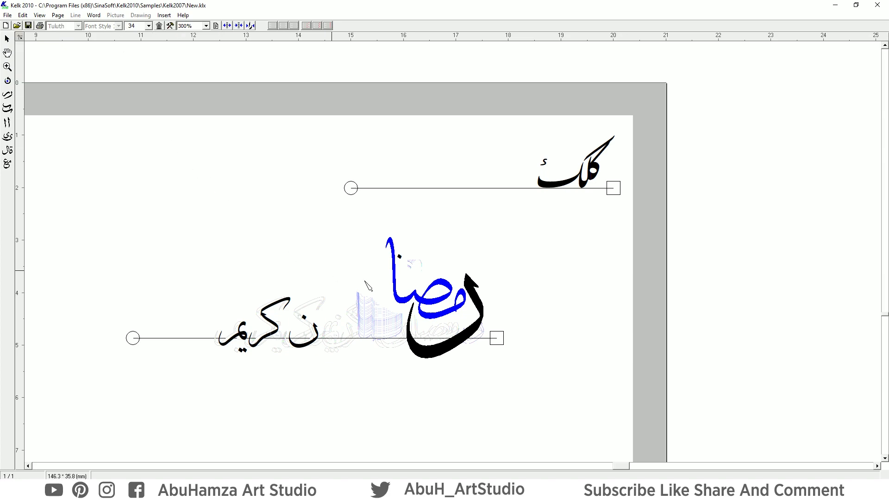
click(440, 305)
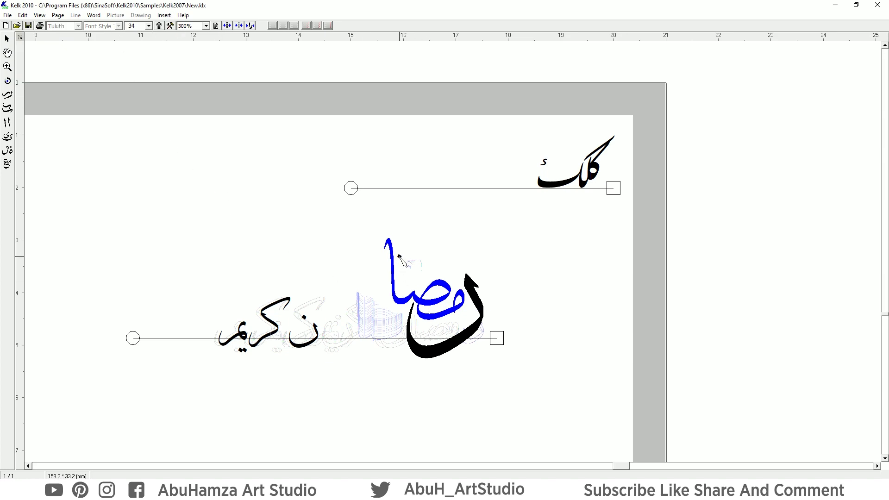
click(399, 256)
drag(399, 256, 440, 275)
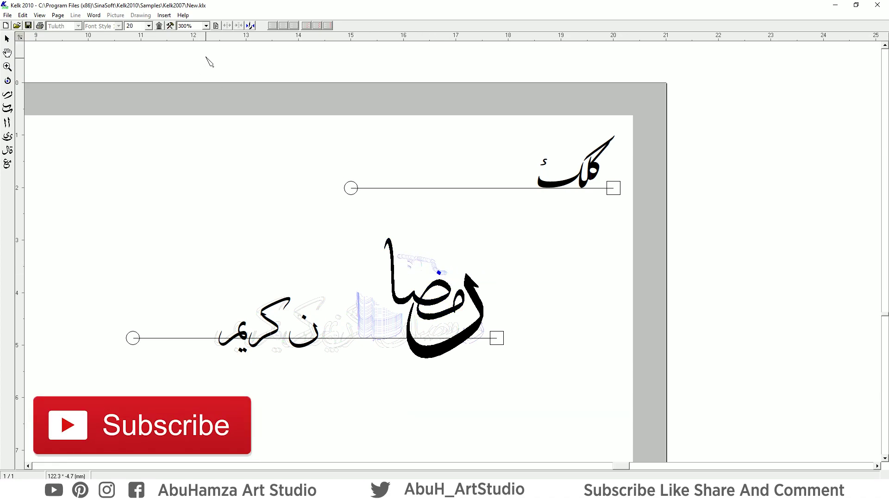
Enlarge the ض dot to size 48 and lift the final ن beside ضا.
click(149, 26)
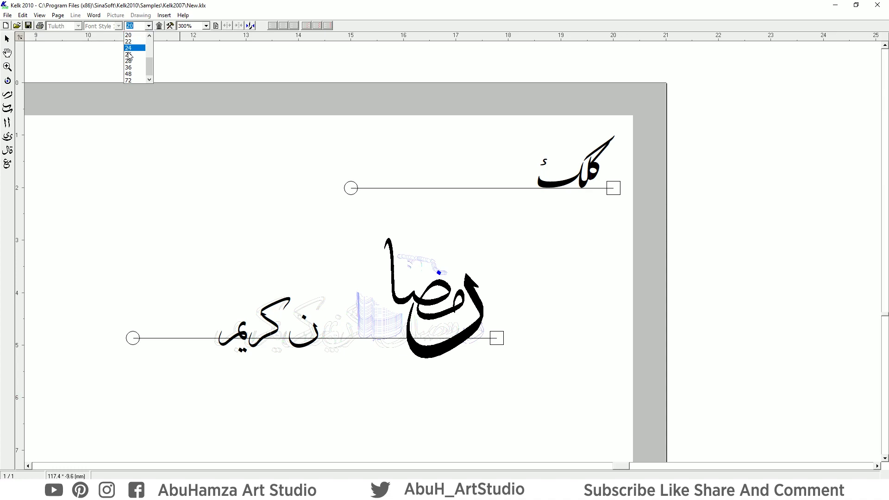
click(130, 74)
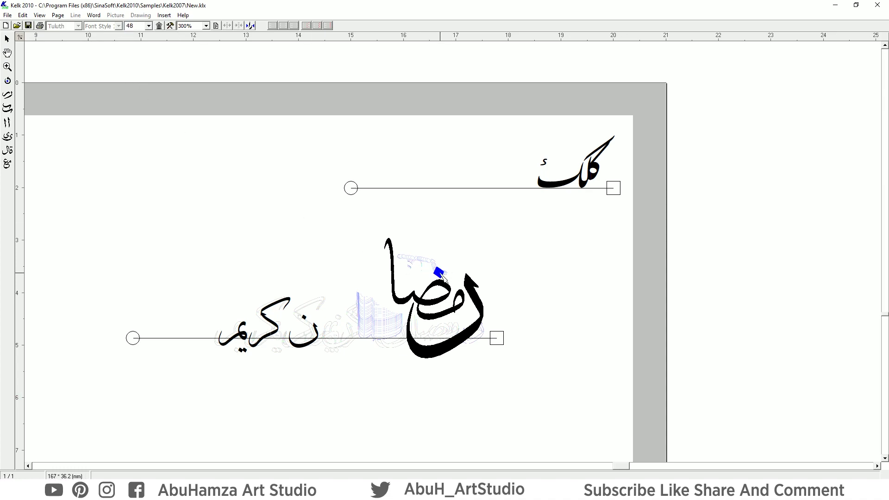
drag(438, 272, 439, 273)
drag(317, 332, 384, 304)
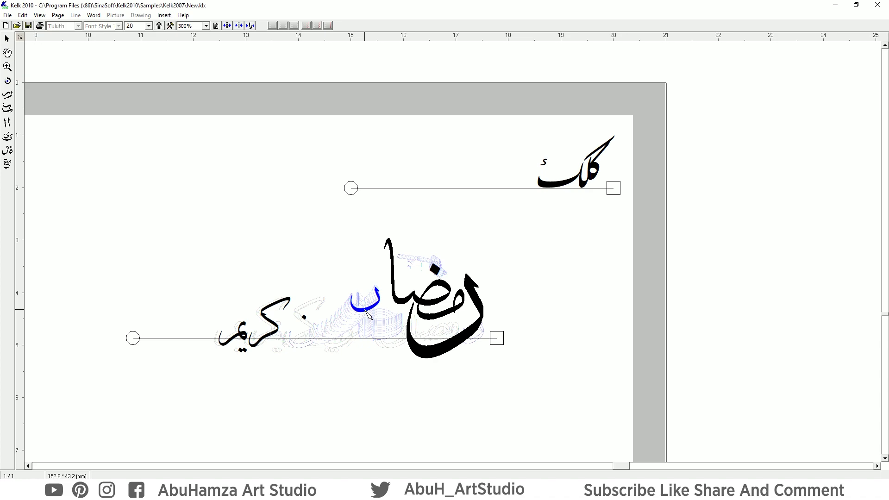
Swap the ن for its second alternative shape and enlarge it to size 48.
right_click(366, 311)
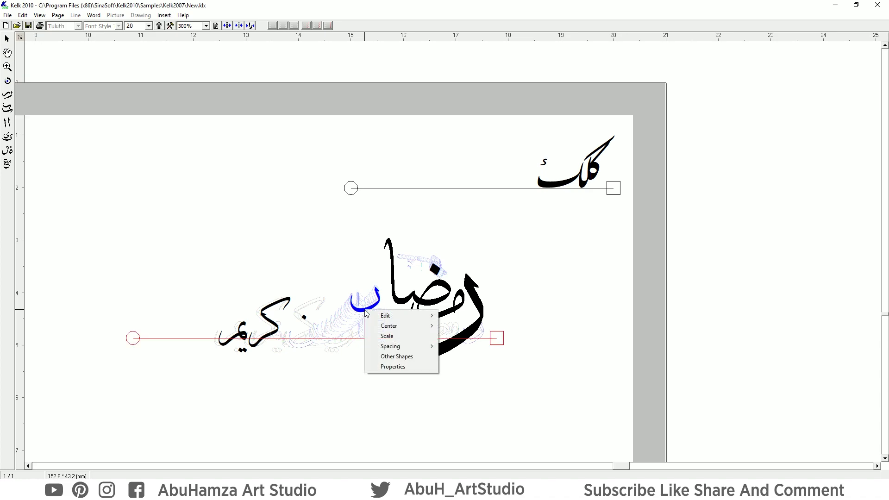
click(397, 356)
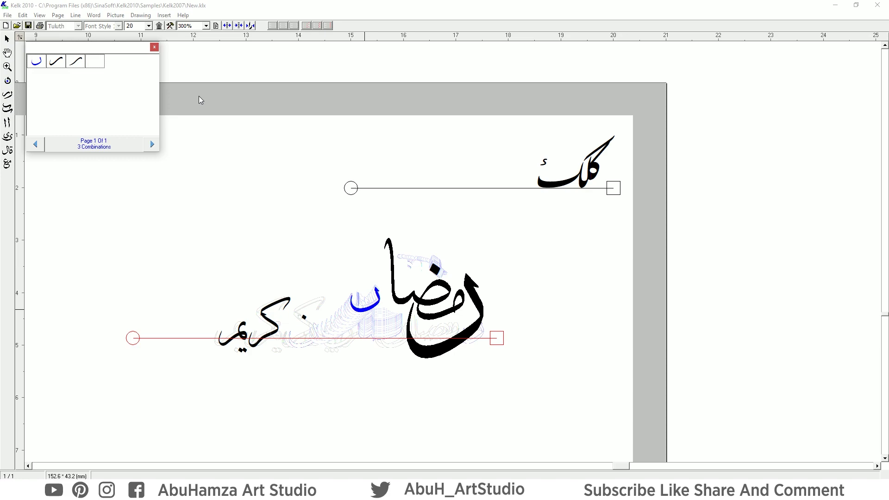
click(56, 63)
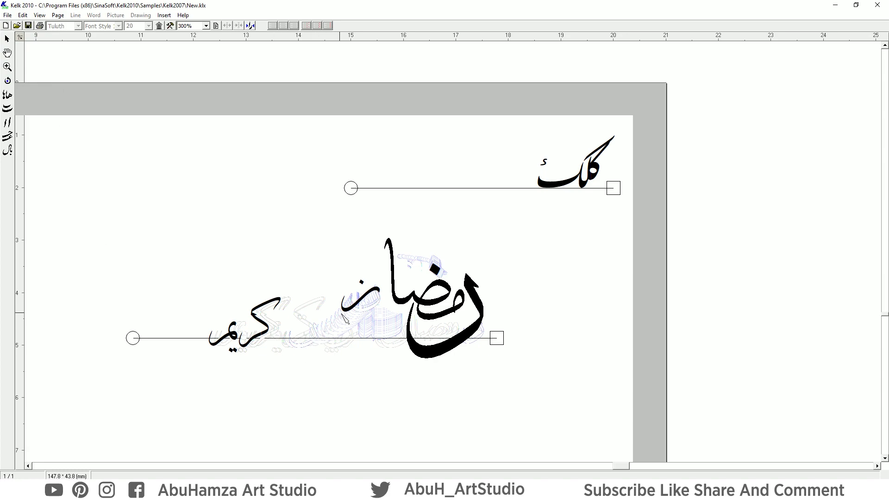
click(376, 291)
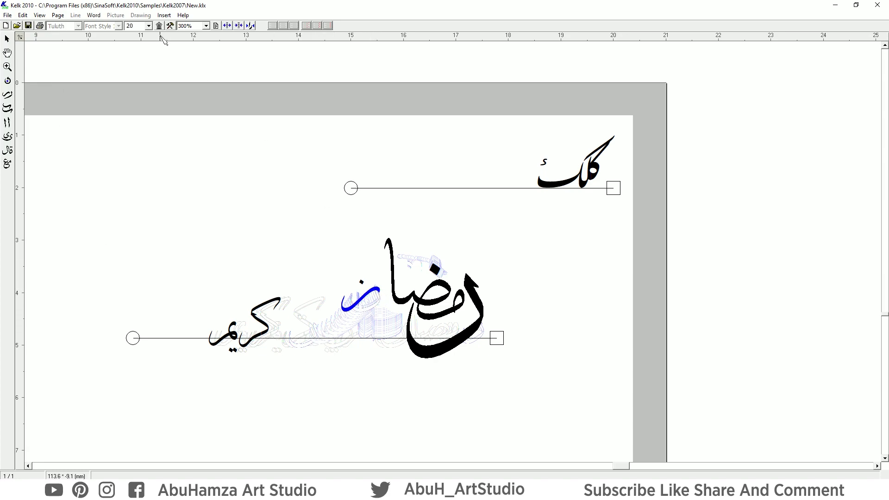
click(149, 26)
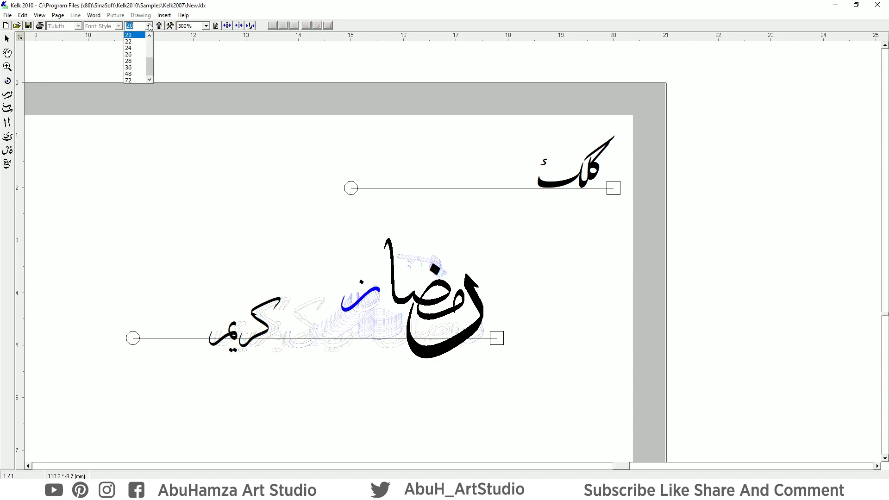
click(138, 76)
Position the sweeping nun under ضا and raise the کر of کریم beside Ramadan.
drag(372, 275, 418, 276)
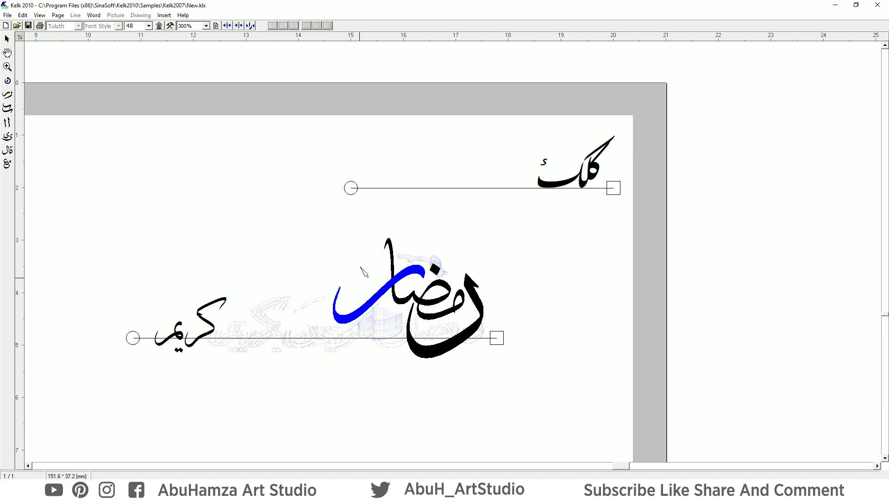
click(374, 279)
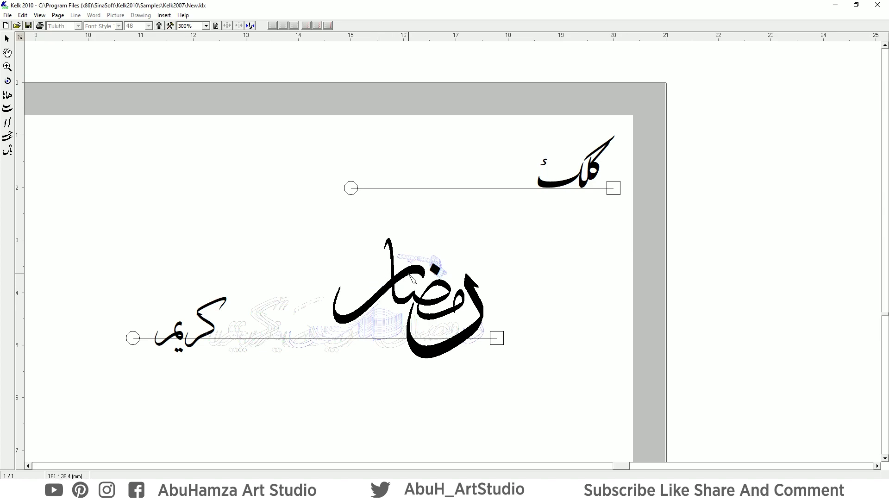
mouse_move(409, 276)
mouse_down()
mouse_move(392, 319)
mouse_move(413, 281)
mouse_up()
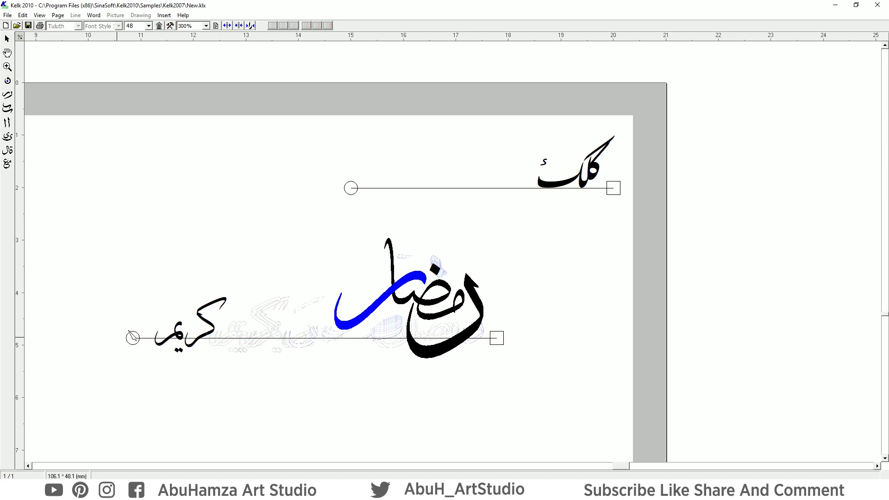
click(211, 340)
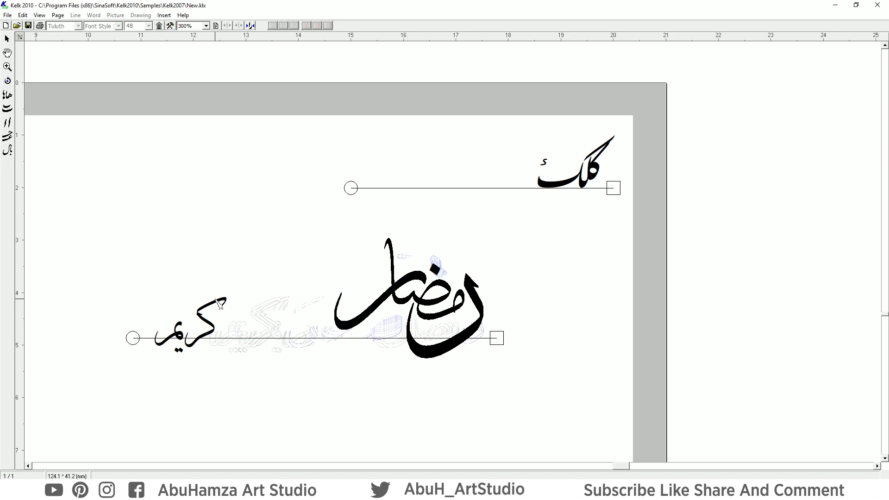
drag(219, 306, 376, 258)
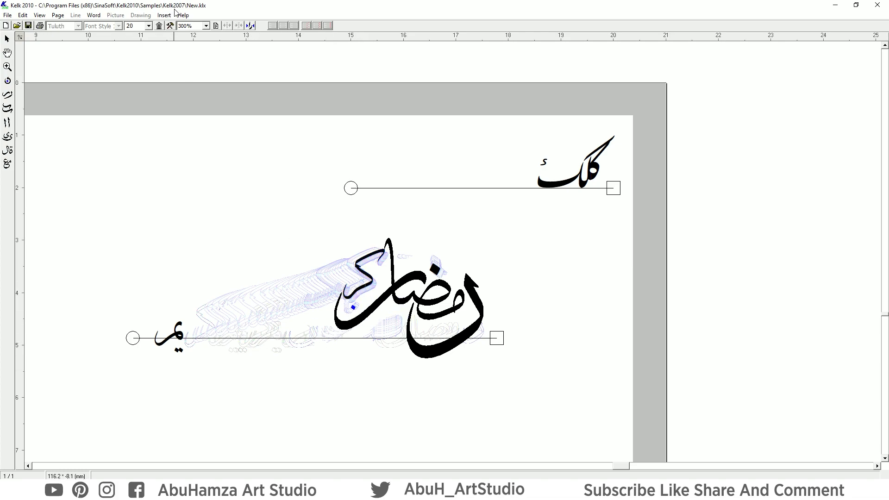
Set the kaf to size 48 and nudge it slightly up and left.
click(152, 26)
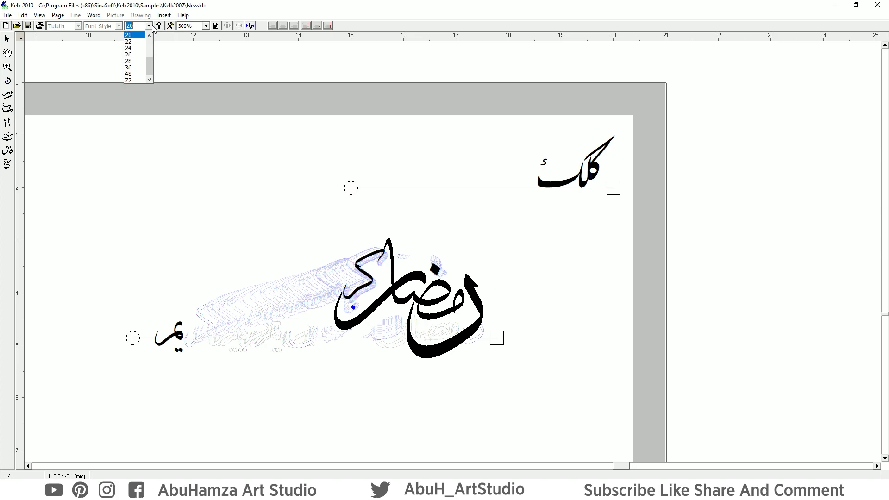
click(138, 74)
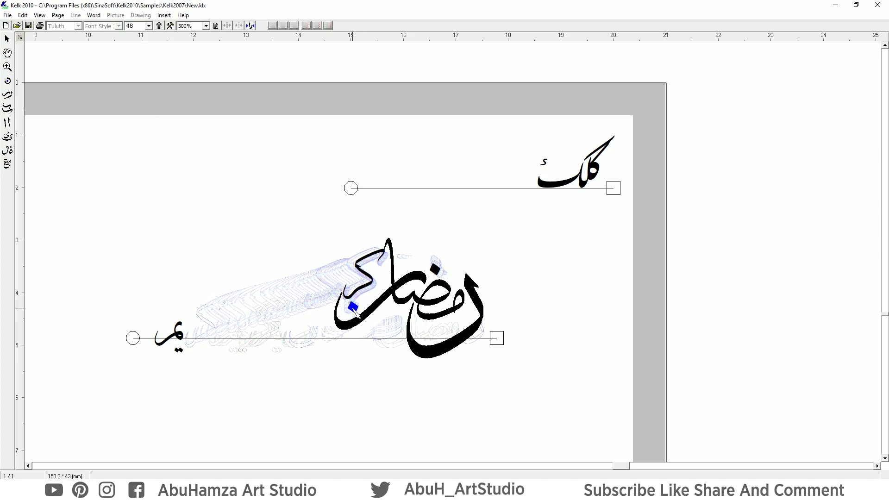
mouse_move(349, 306)
click(373, 290)
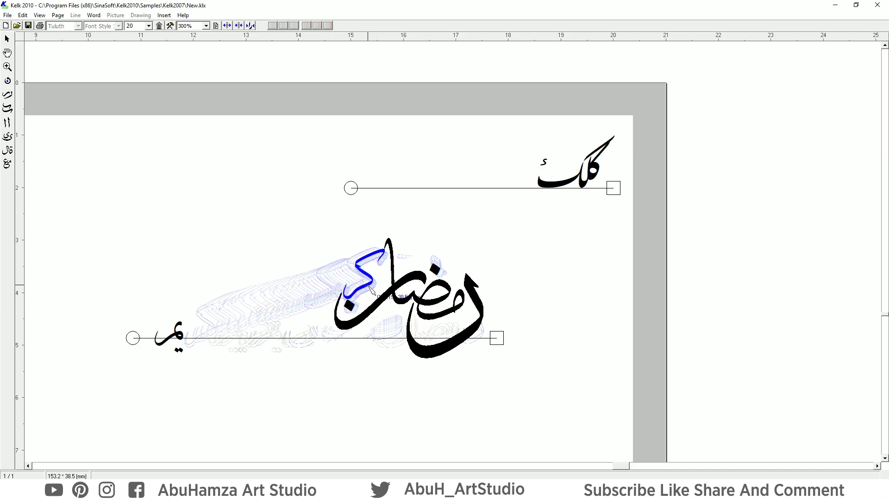
drag(372, 289, 370, 288)
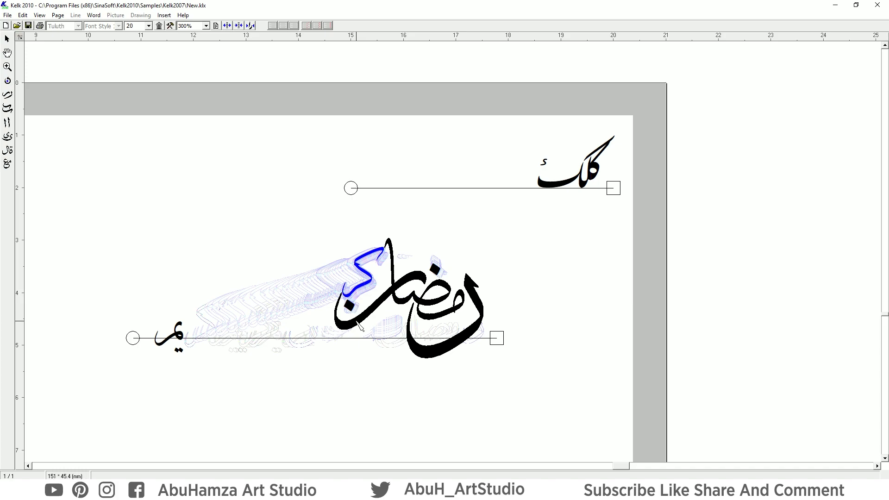
Swap the kaf for its second alternative shape and lift Kareem's letters beside Ramadan.
right_click(372, 288)
click(393, 340)
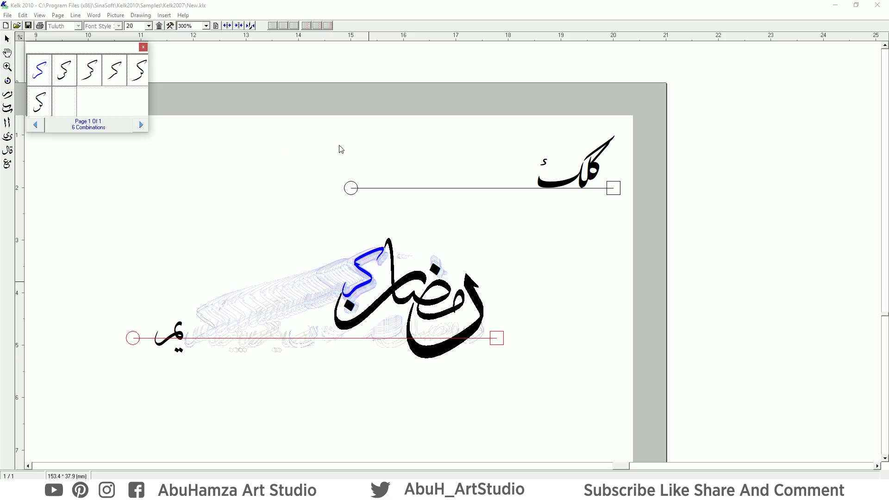
click(63, 80)
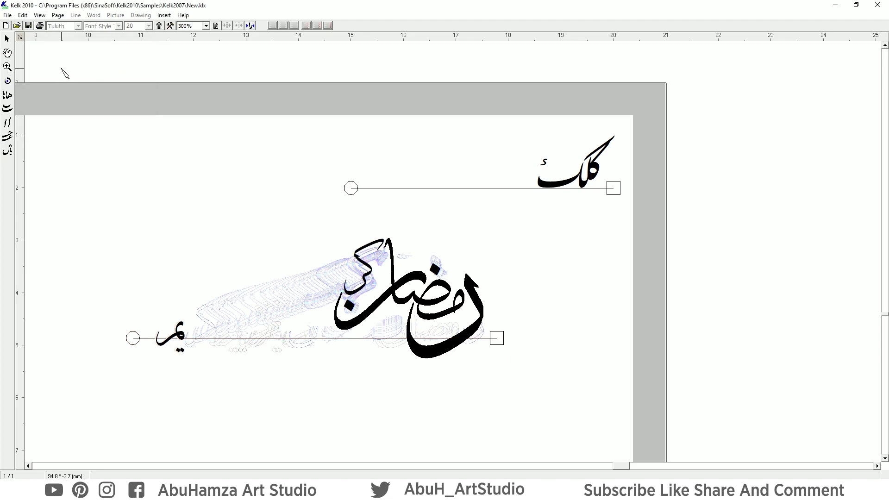
click(357, 296)
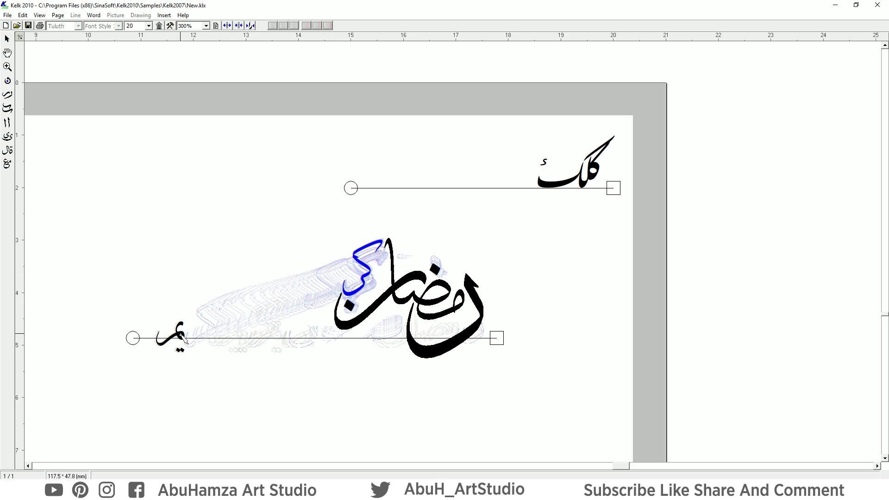
drag(185, 341, 343, 277)
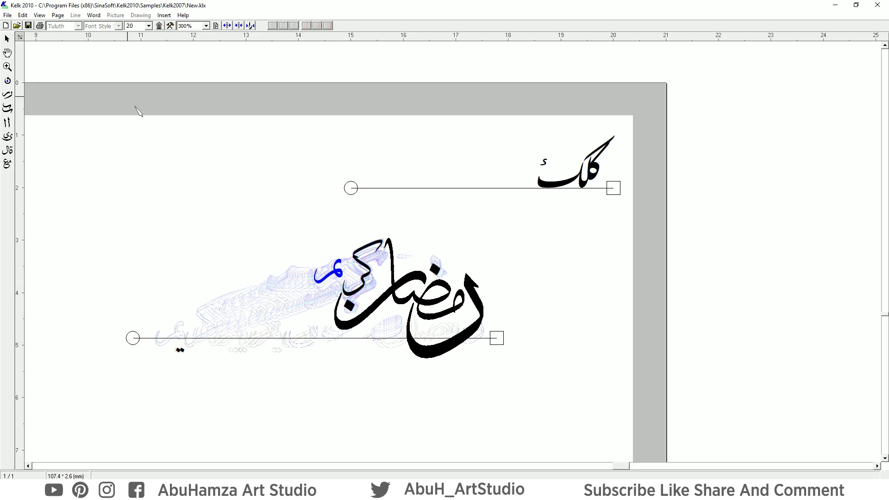
Replace Kareem's final letter with an alternative combined shape from the shape pages.
right_click(340, 271)
click(368, 317)
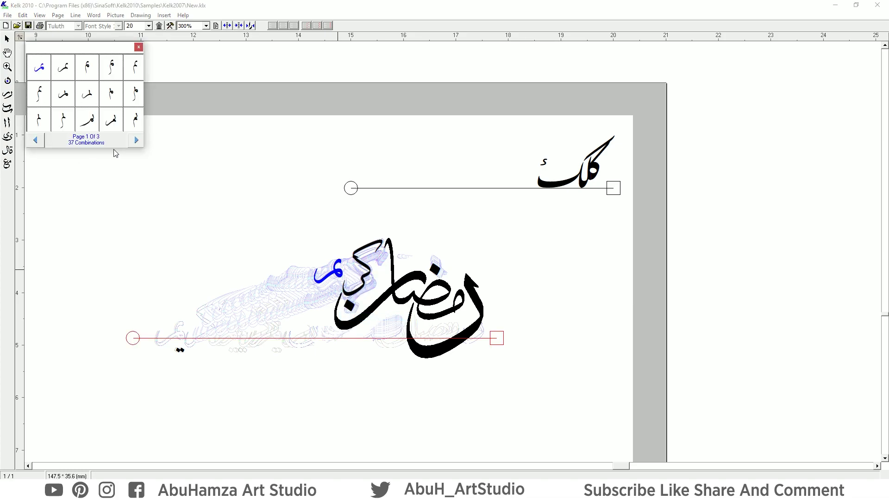
click(137, 140)
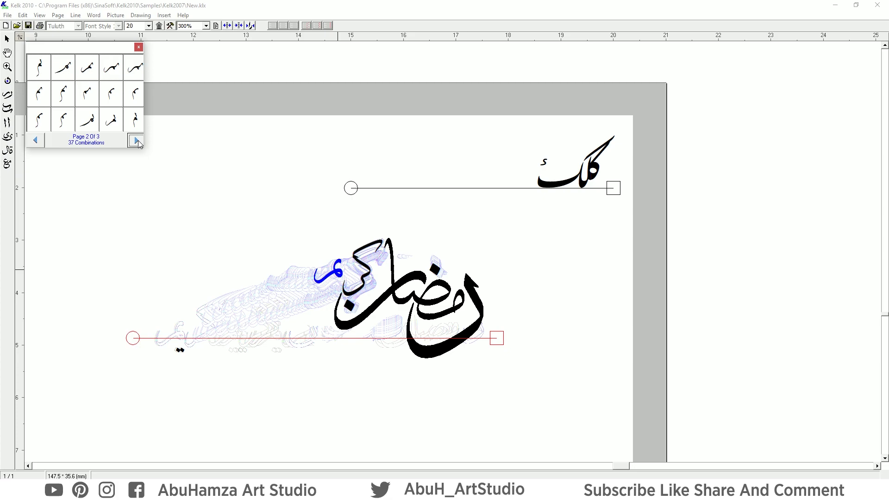
click(137, 141)
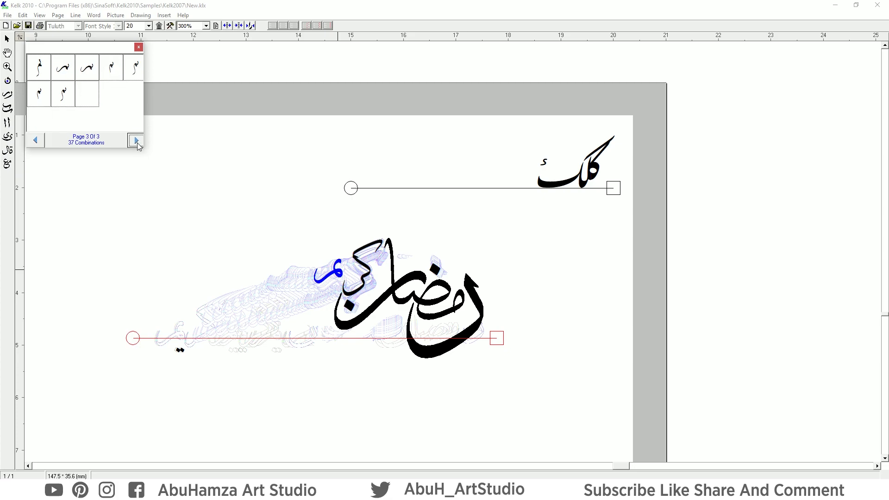
click(36, 141)
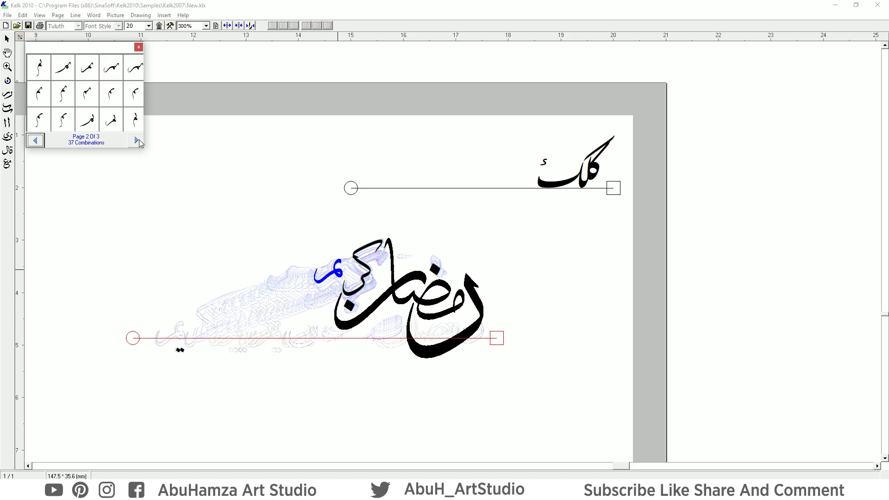
click(36, 141)
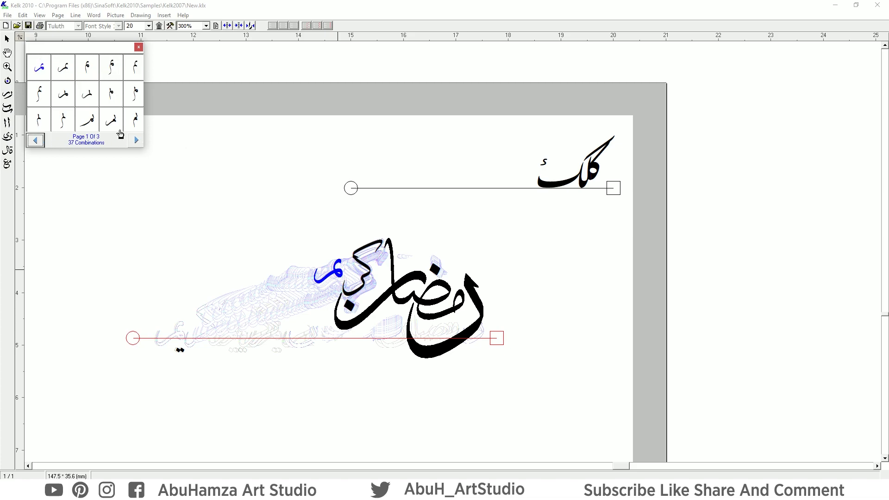
click(64, 94)
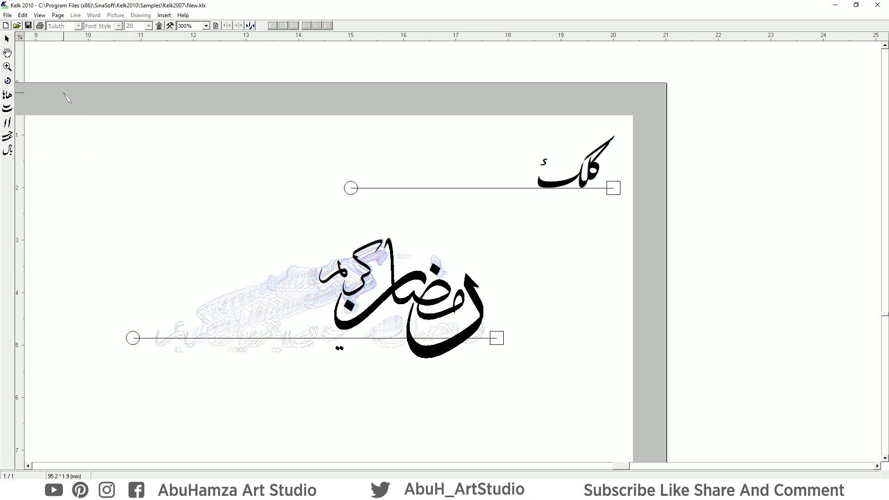
Lift the detached yeh up beside Kareem's meem.
click(350, 277)
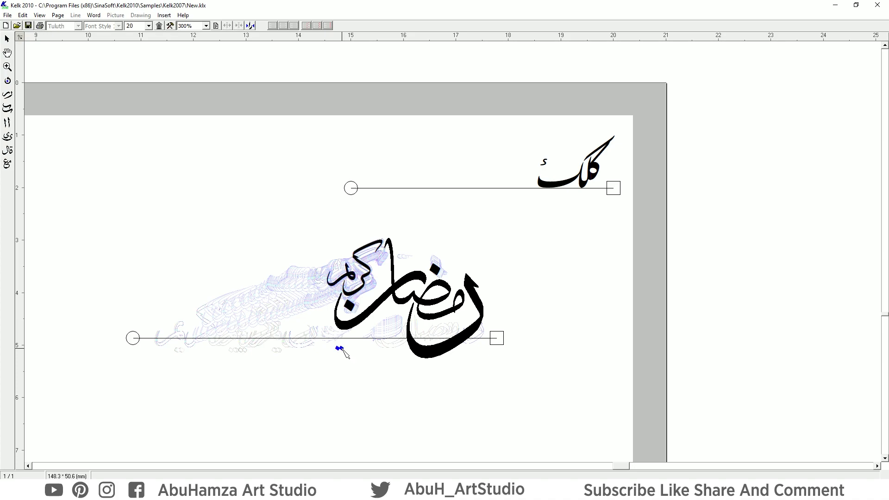
drag(340, 349, 341, 294)
click(264, 351)
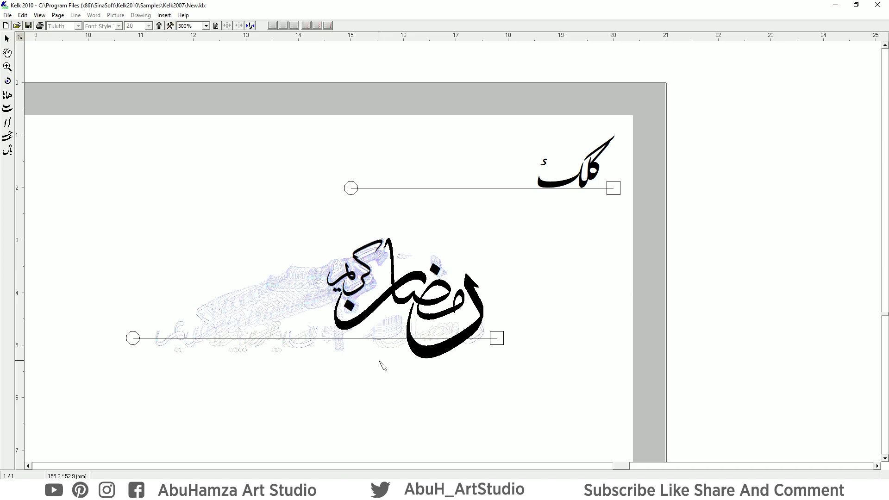
Add a small ṣād sign at size 48 just above Ramadan.
click(160, 27)
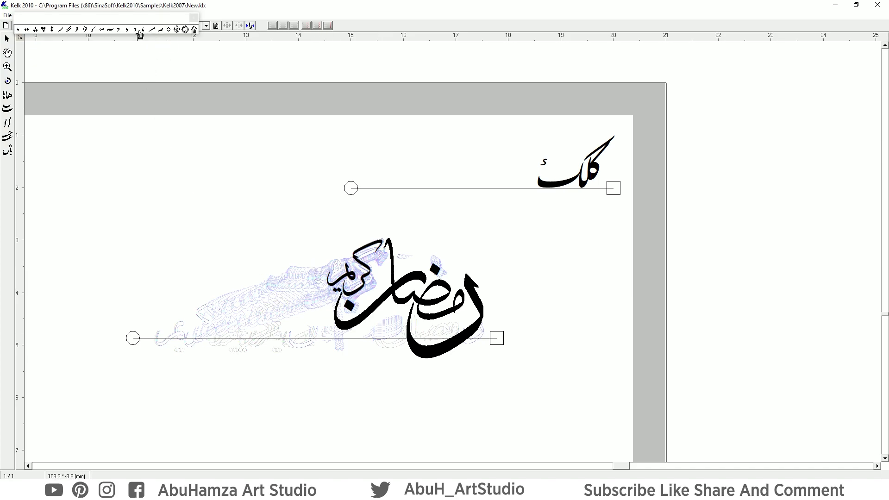
mouse_move(156, 25)
mouse_down()
mouse_move(221, 209)
mouse_move(256, 209)
mouse_up()
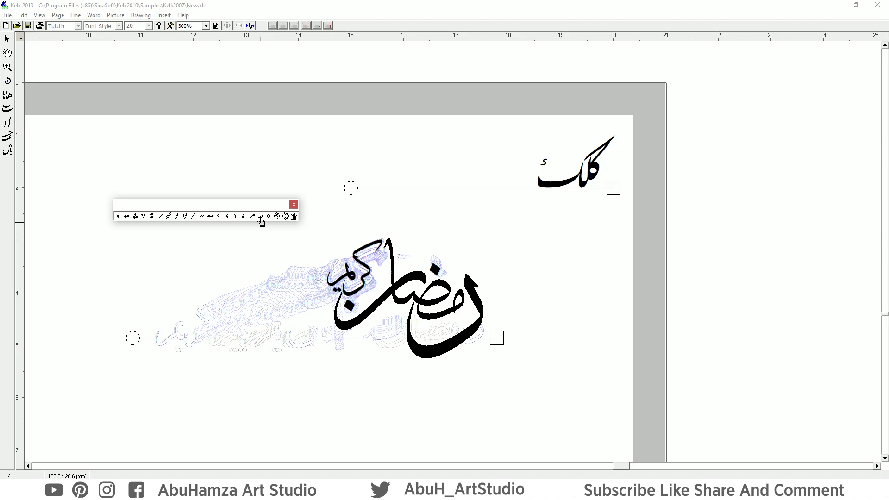
click(435, 246)
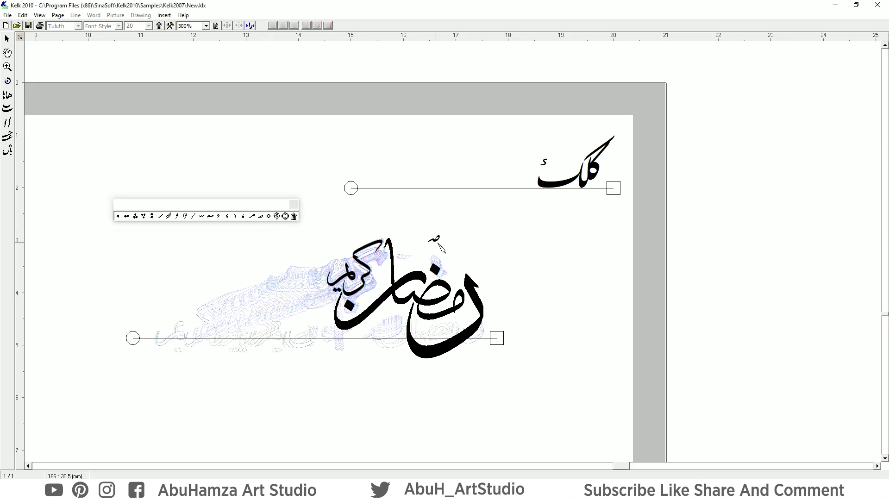
click(437, 243)
click(149, 26)
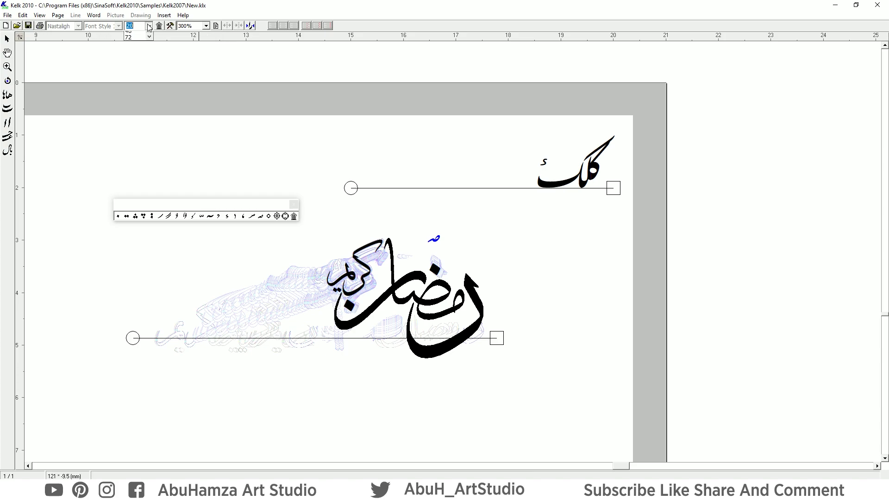
click(135, 75)
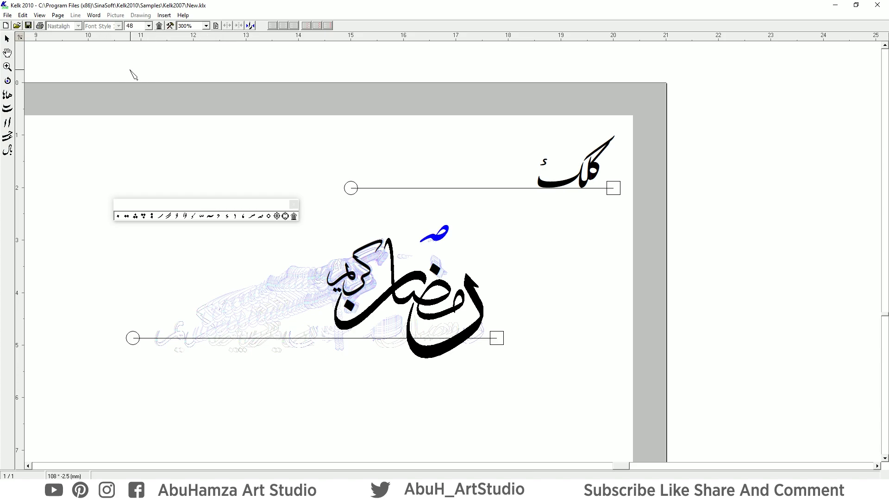
drag(442, 242, 444, 255)
Place a size-36 madda over Ramadan's alif and add a small mark beside Kareem.
drag(211, 217, 212, 219)
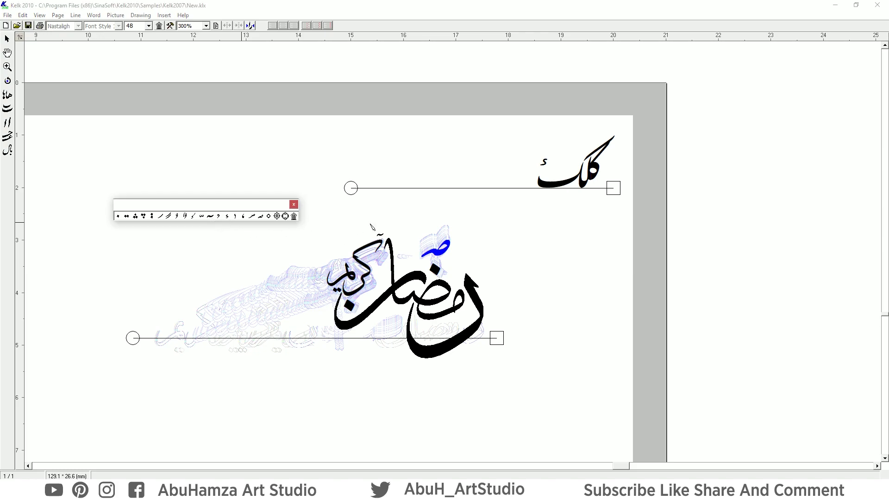
click(388, 229)
drag(388, 229, 394, 234)
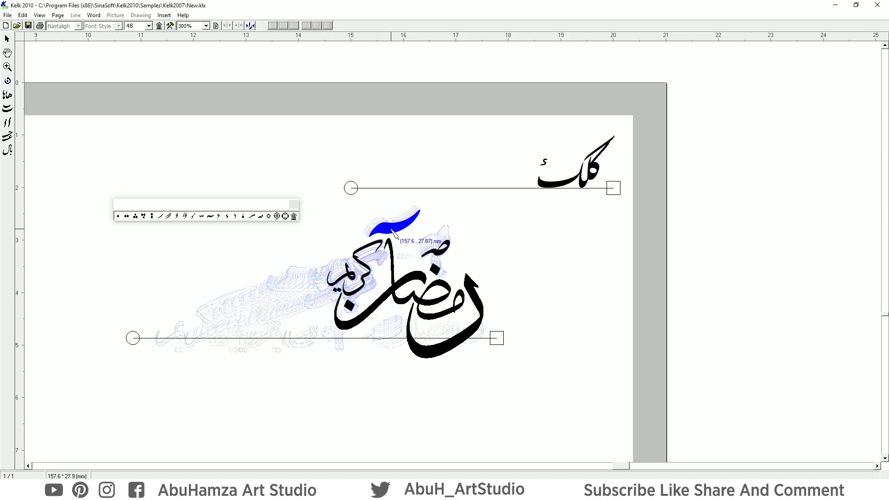
click(149, 26)
click(138, 67)
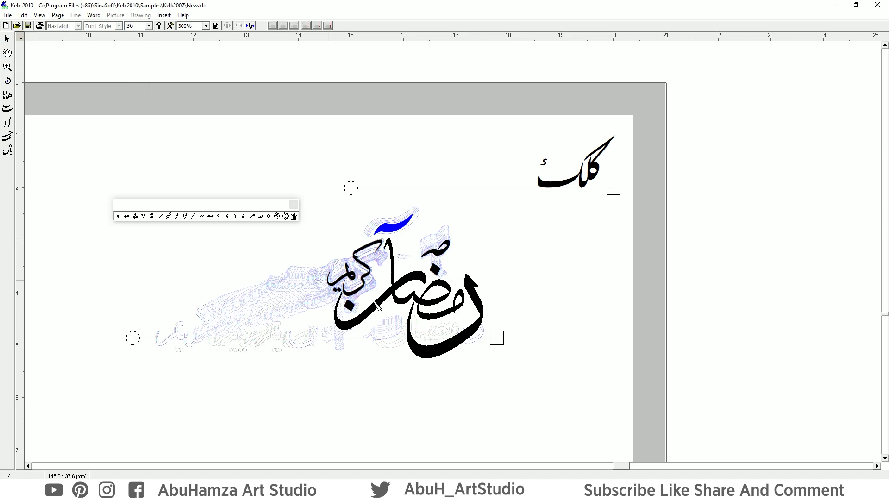
click(397, 232)
drag(244, 220, 334, 272)
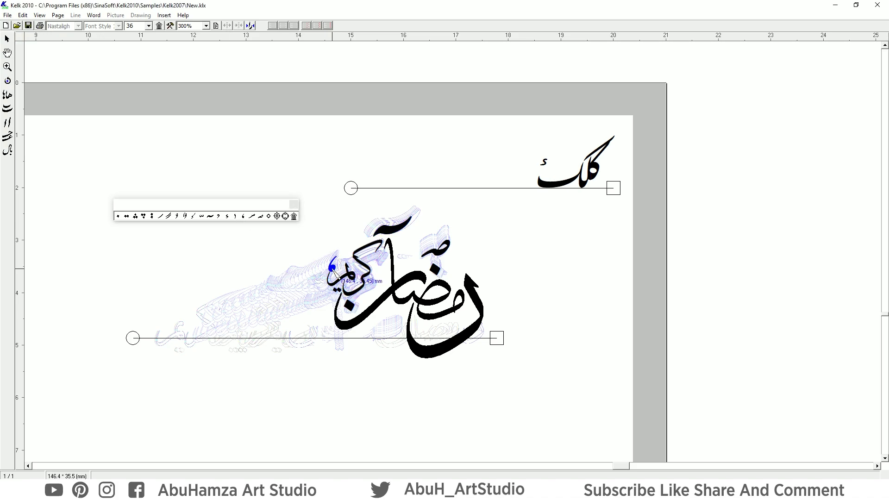
drag(335, 274, 336, 276)
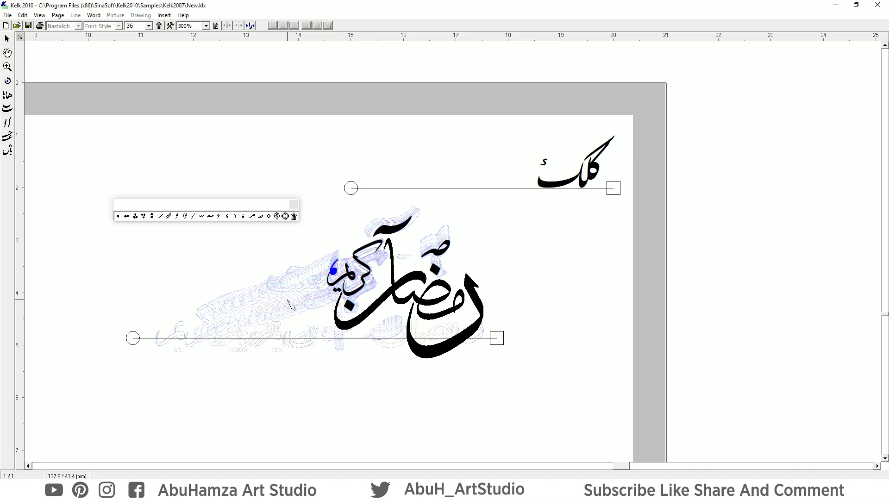
Zoom to 600% and select the slanted vowel stroke above Ramadan.
click(206, 26)
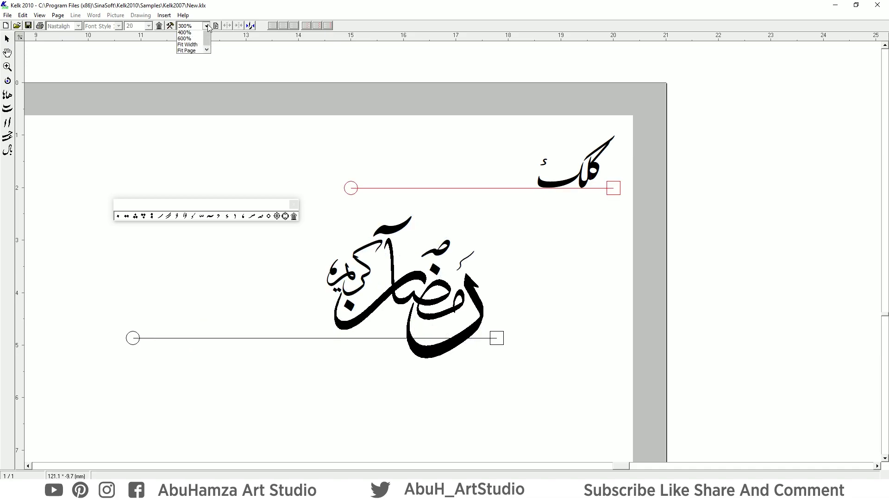
click(189, 65)
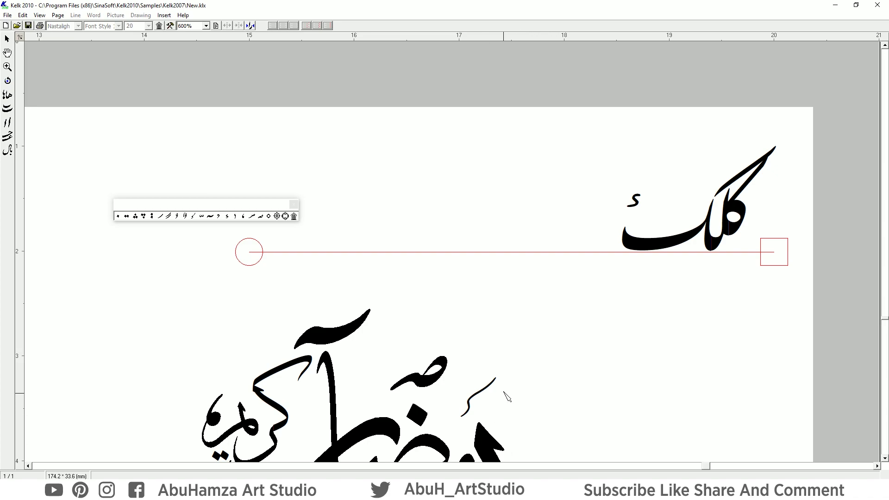
scroll(506, 388, down, 3)
scroll(503, 383, down, 1)
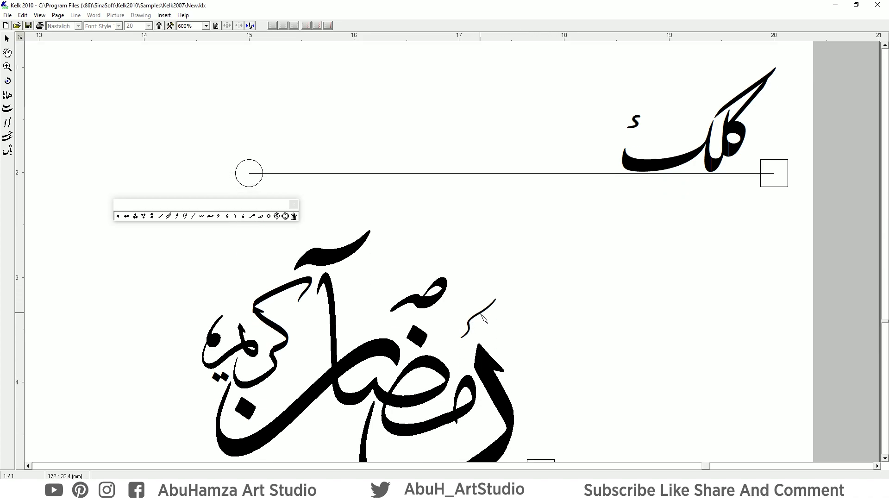
click(482, 313)
Set the stroke to size 36, nudge it into place, and close the diacritic palette.
click(149, 26)
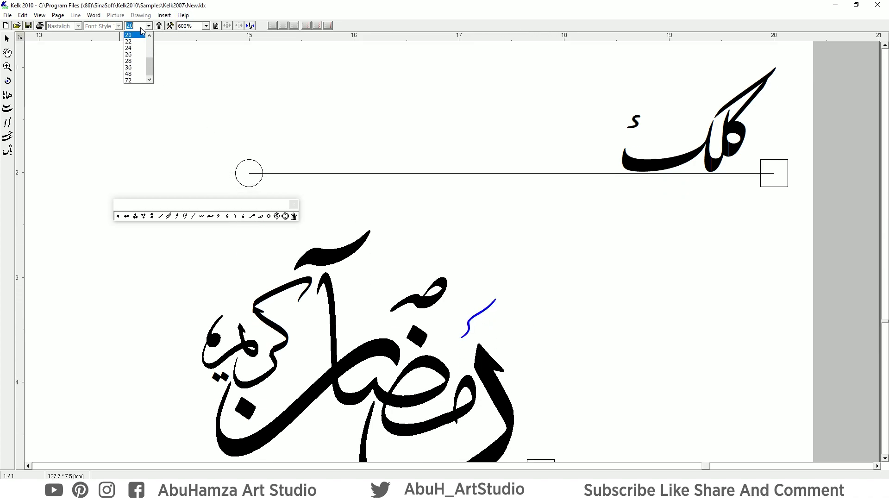
click(133, 74)
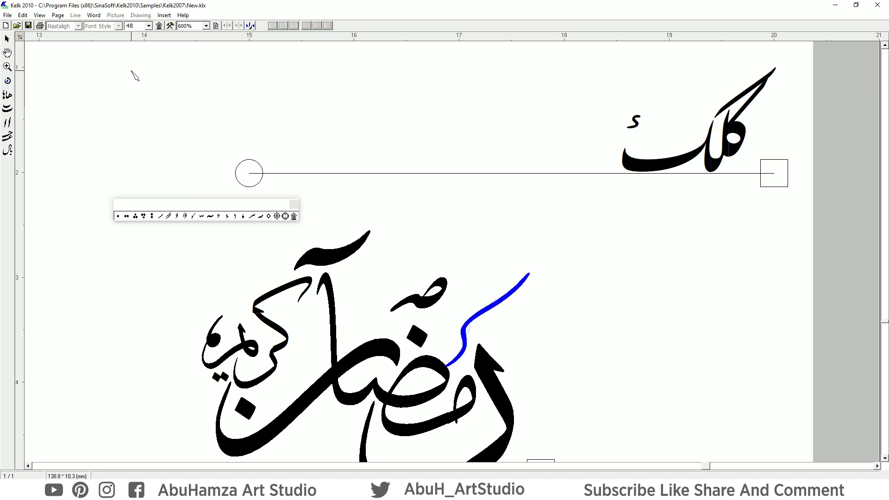
click(149, 26)
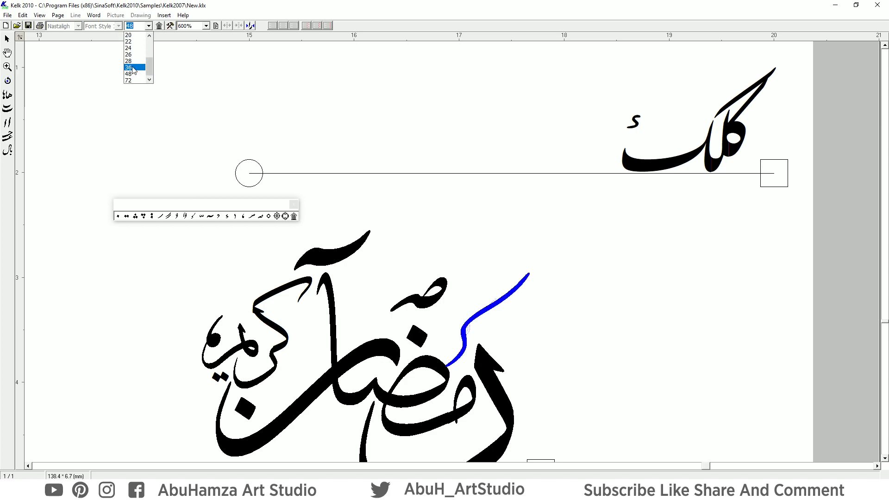
click(136, 68)
drag(484, 312, 479, 315)
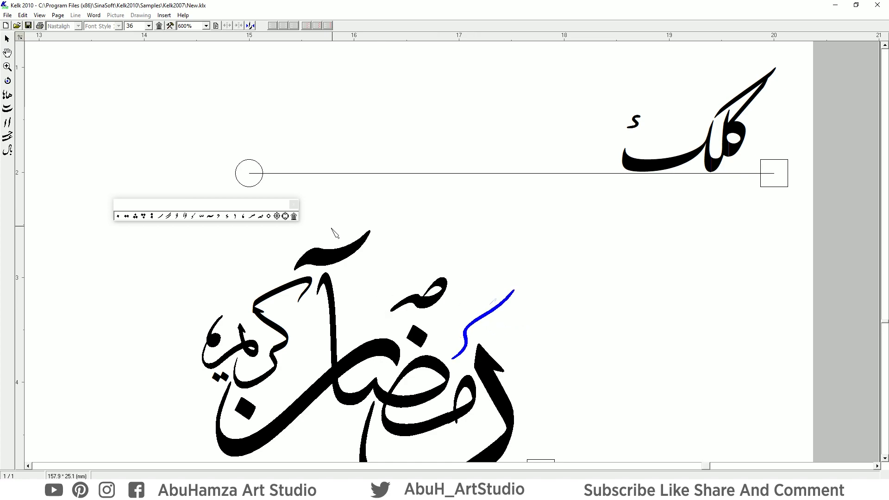
click(293, 204)
scroll(511, 370, down, 3)
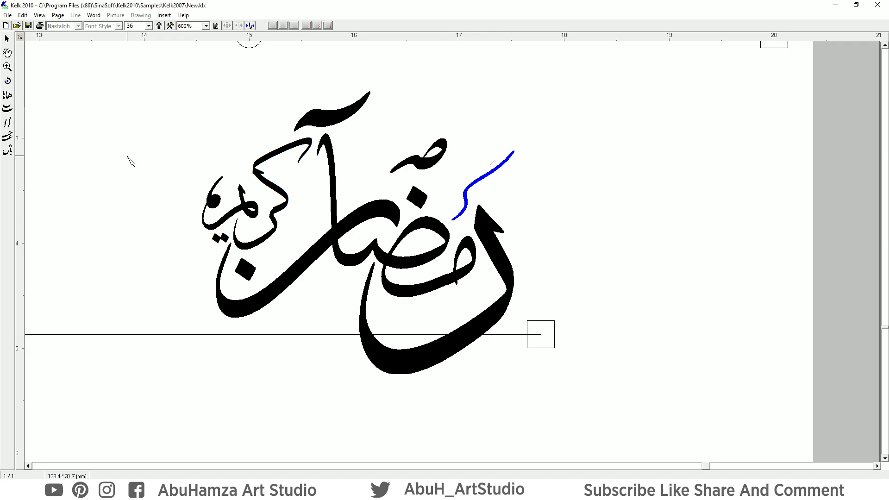
Print the Kelk composition from its Print dialog to the pdfFactory PDF printer.
click(7, 15)
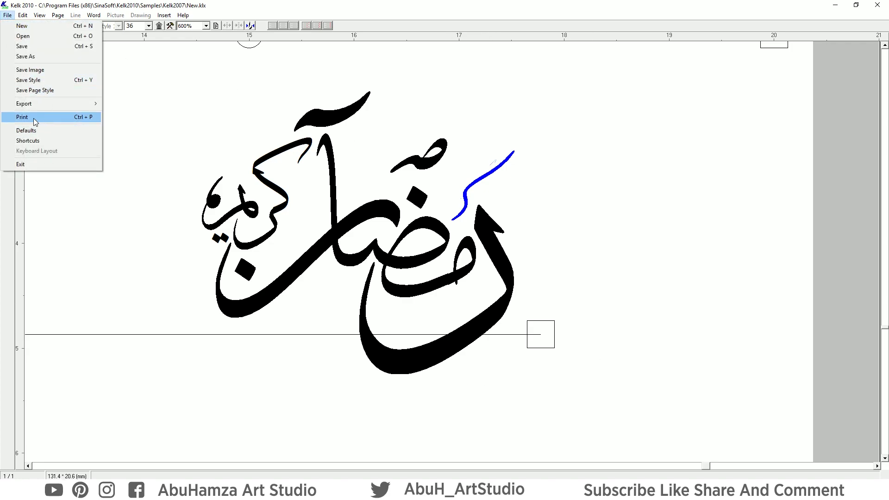
click(70, 120)
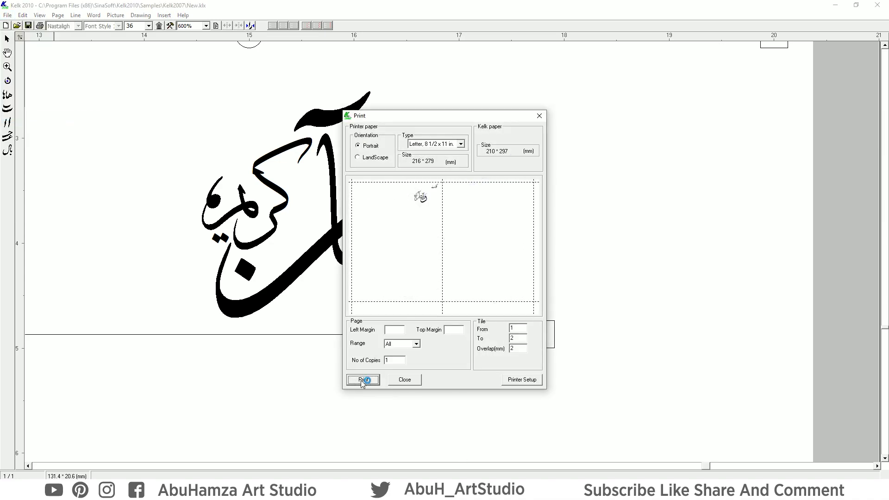
click(363, 380)
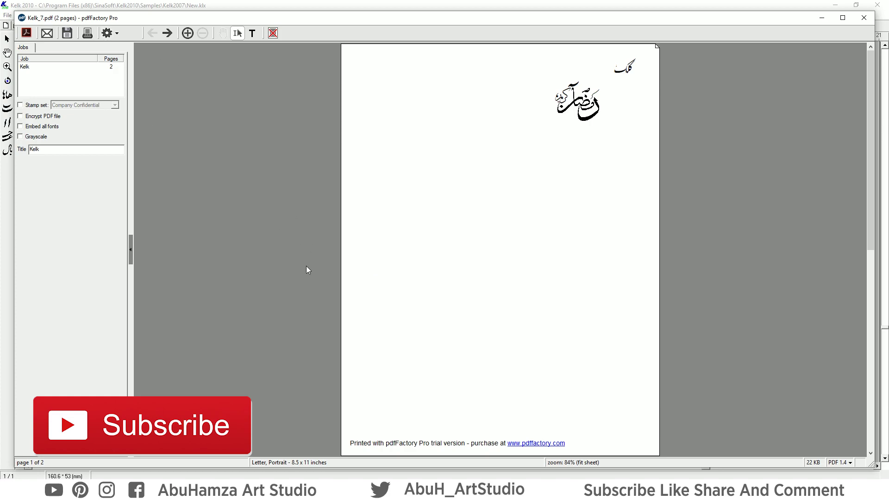
Save the printed page as Kelk.pdf with PDF file type, then minimize pdfFactory.
click(67, 32)
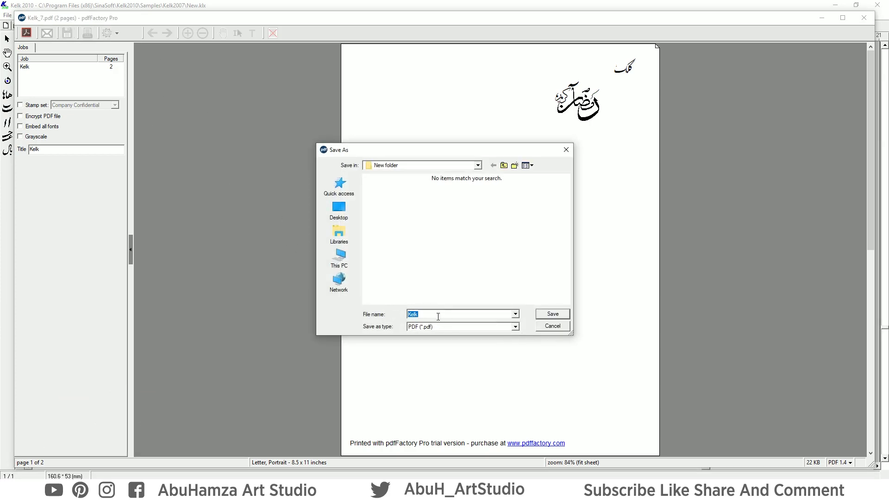
click(424, 315)
double_click(424, 315)
click(458, 327)
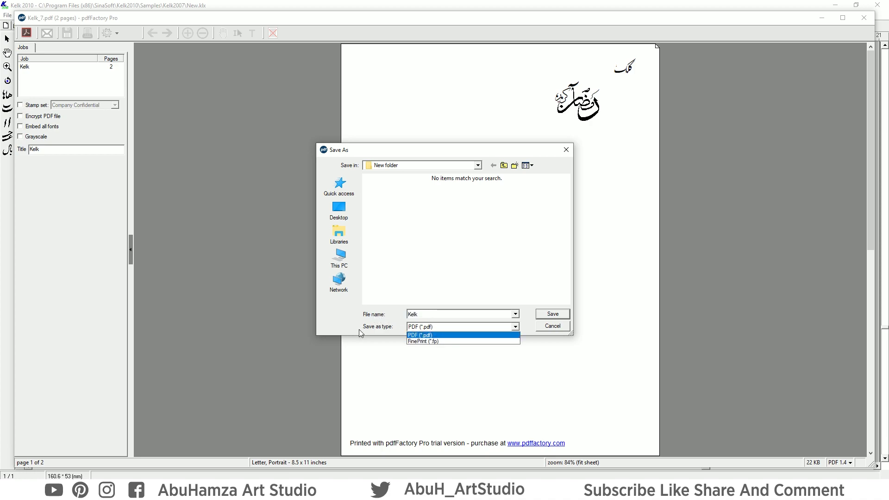
click(554, 315)
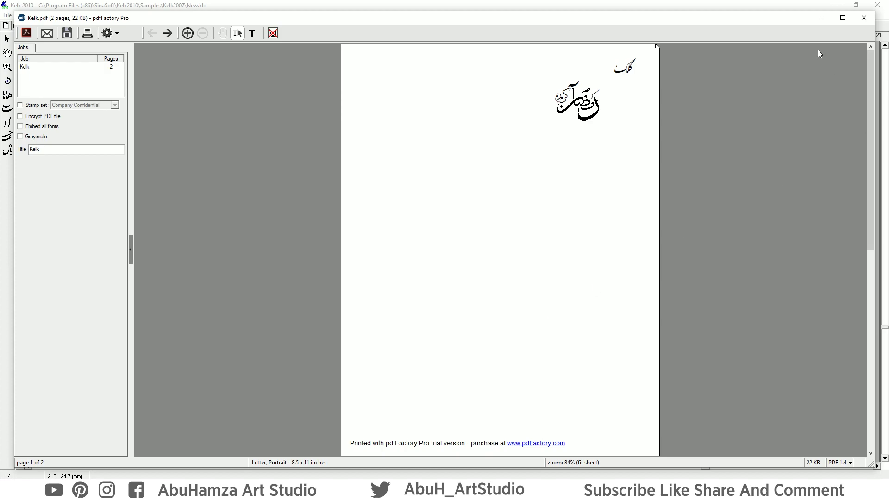
click(821, 18)
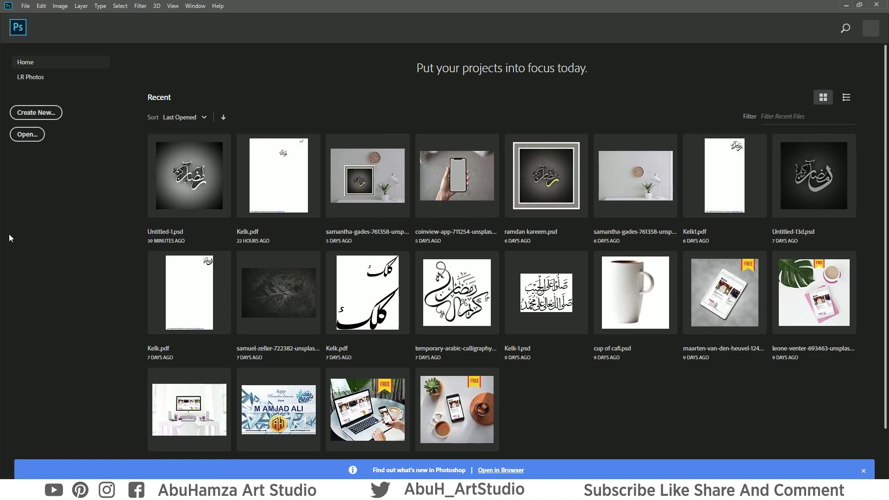
From Photoshop's Home screen, open Kelk.pdf from New folder.
click(39, 114)
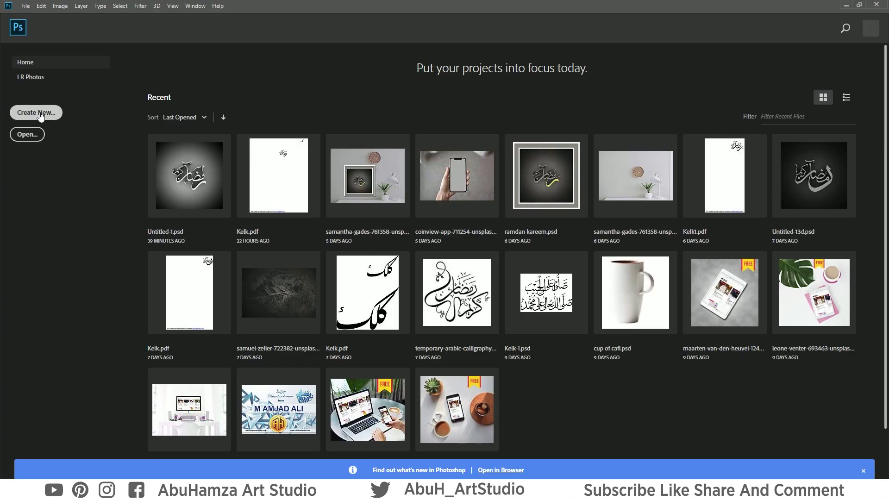
click(27, 134)
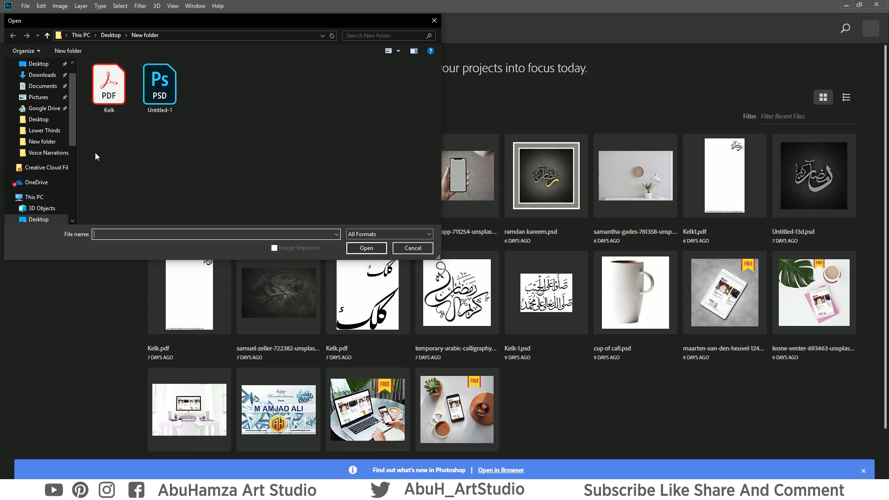
mouse_move(108, 85)
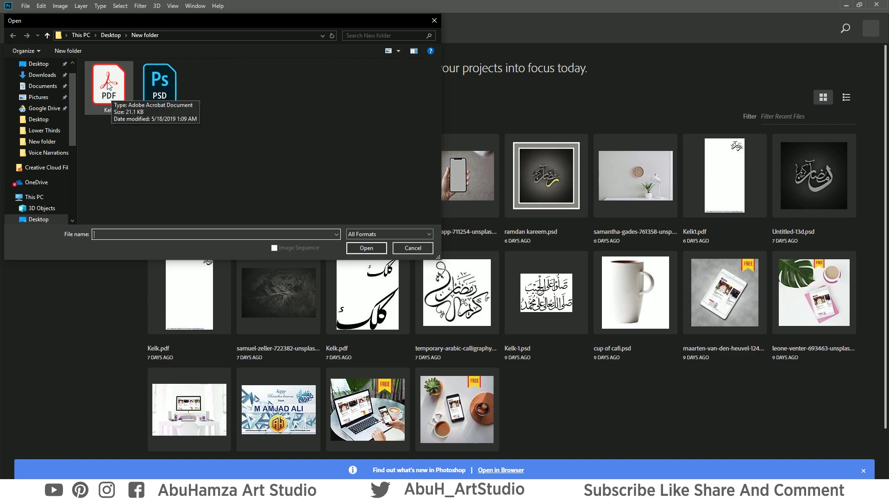
double_click(110, 90)
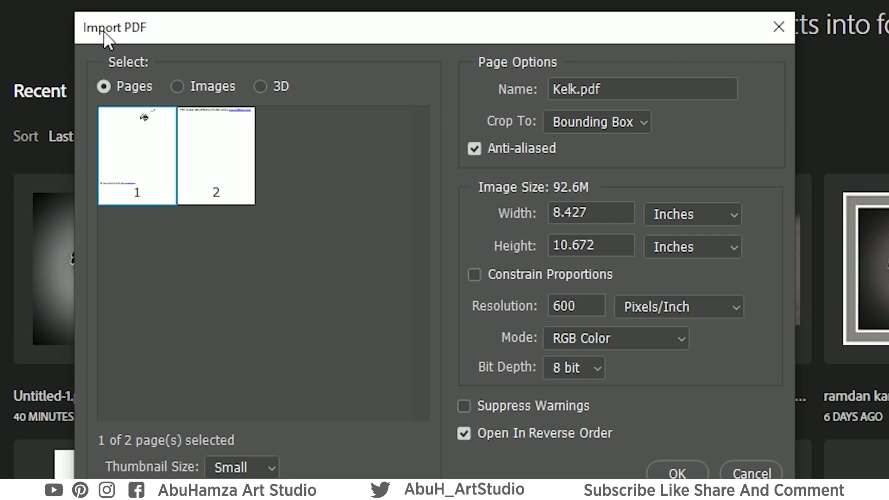
Import page 1 of Kelk.pdf at 600 ppi in RGB, toggling anti-aliasing.
click(474, 150)
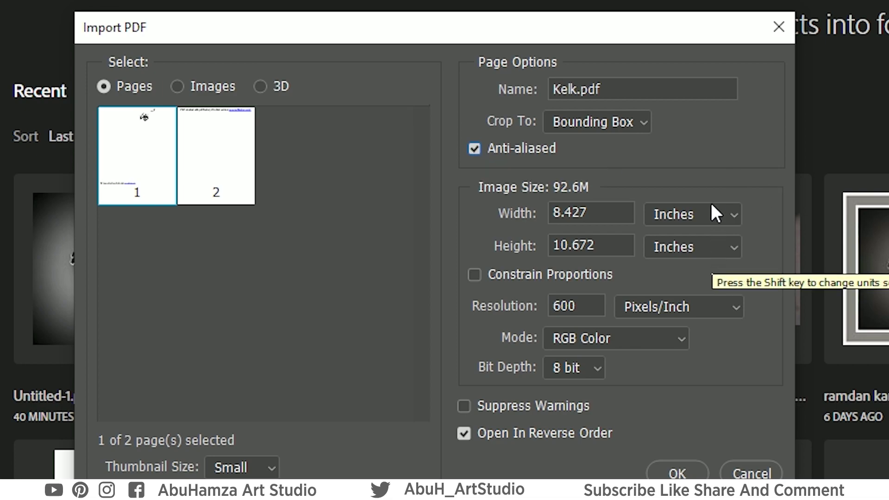
click(678, 473)
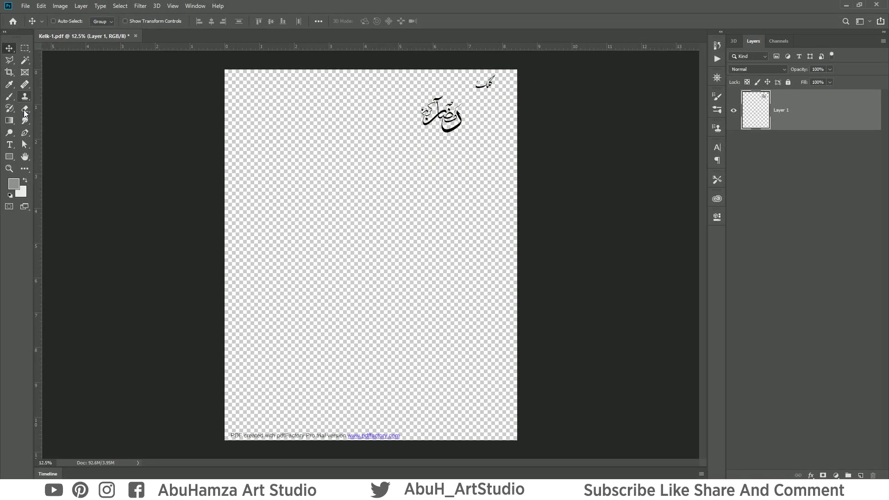
Crop all four edges of the page in tightly around the Ramadan Kareem calligraphy.
click(9, 72)
drag(373, 440, 387, 297)
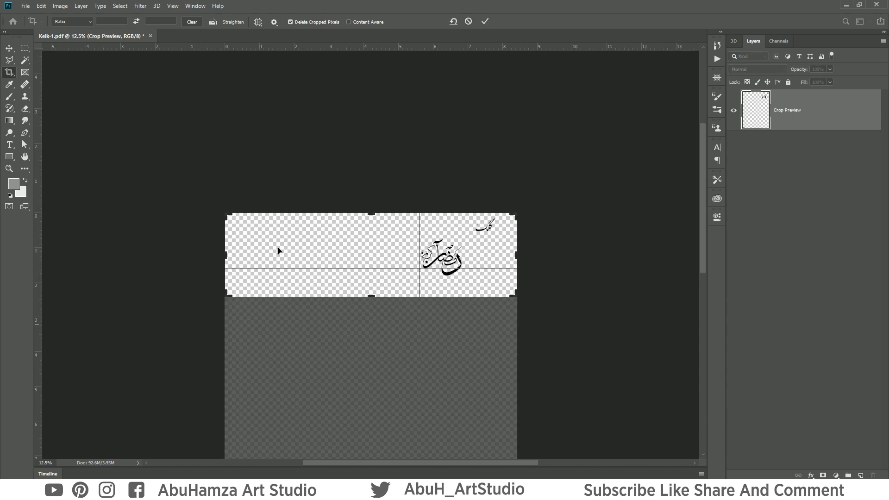
drag(225, 255, 329, 259)
key(ctrl+r)
drag(432, 256, 407, 259)
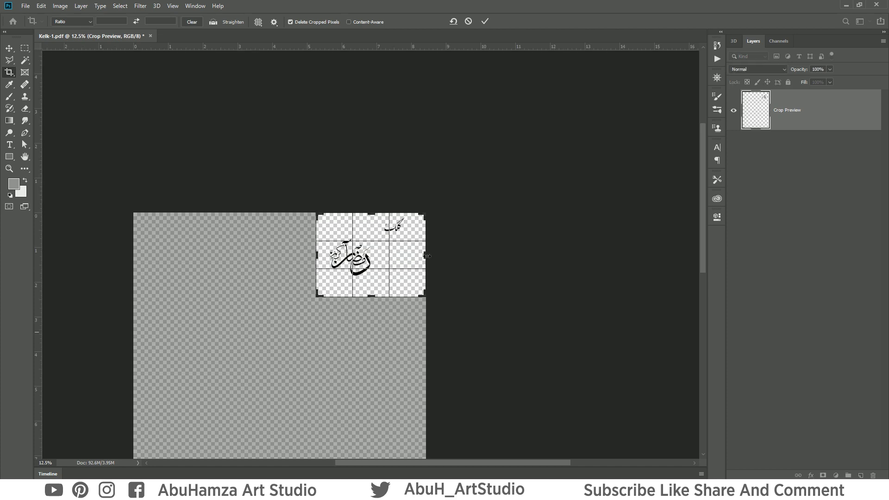
key(ctrl+r)
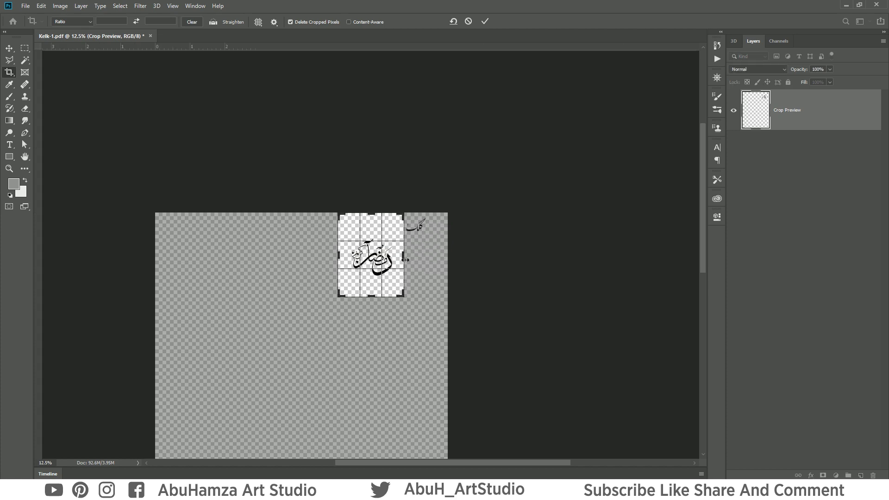
drag(370, 214, 370, 225)
key(ctrl+r)
drag(371, 284, 371, 272)
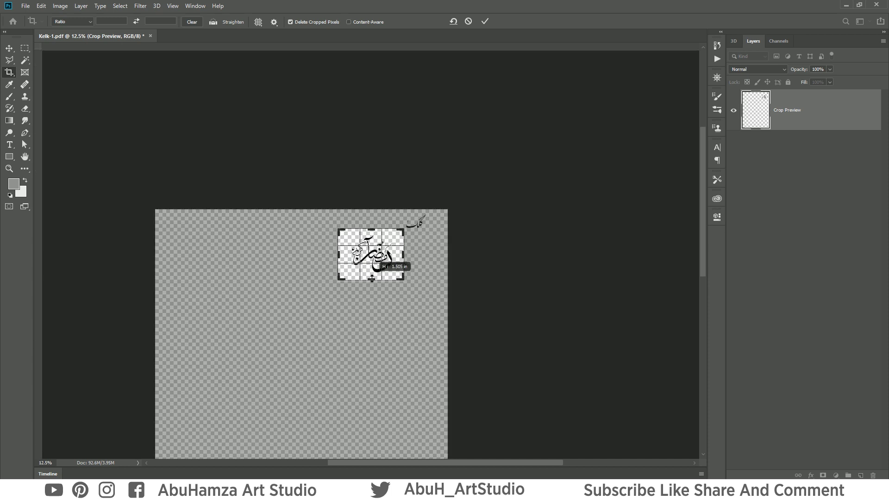
click(484, 21)
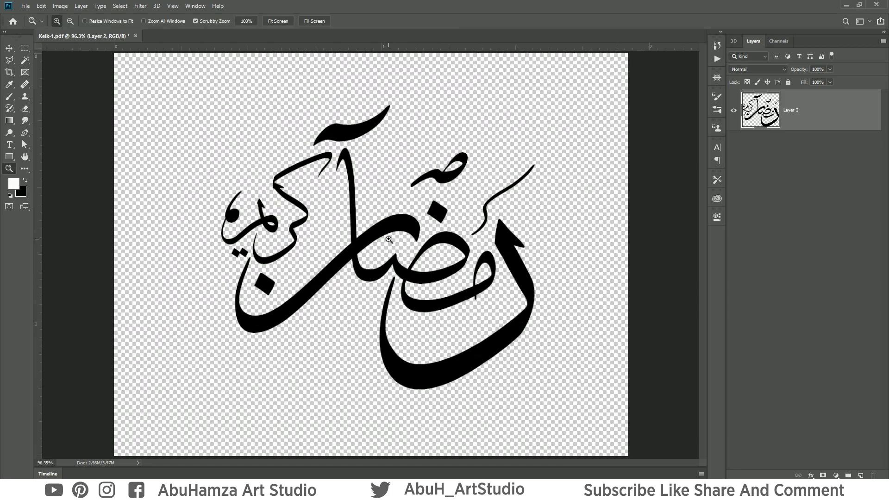
Create a white Untitled-1 document from the 2000 × 2000 px, 300 ppi preset.
key(v)
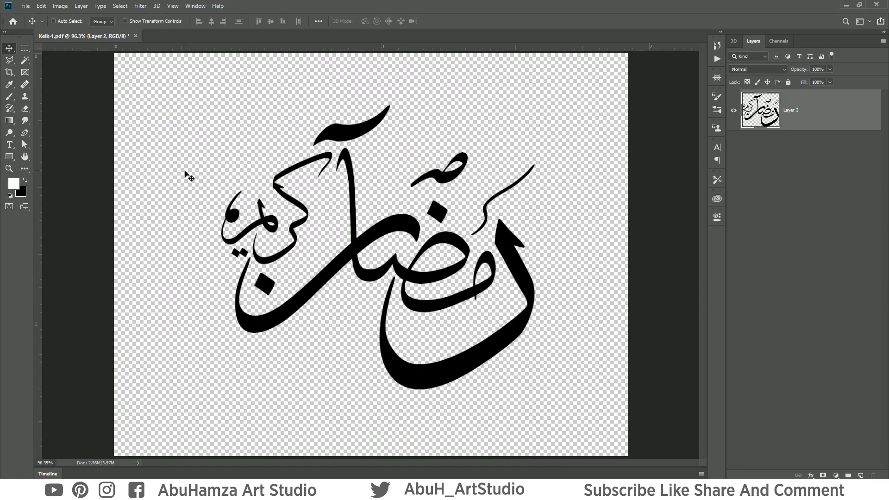
click(26, 8)
click(35, 16)
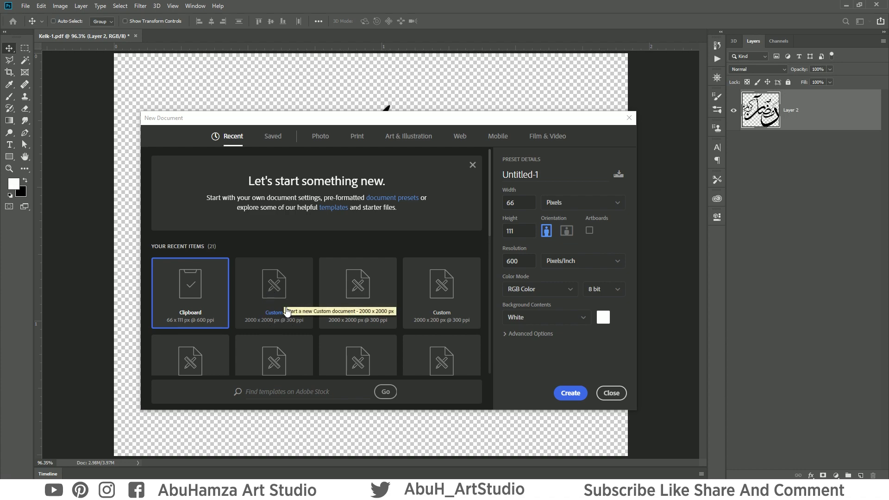
click(280, 301)
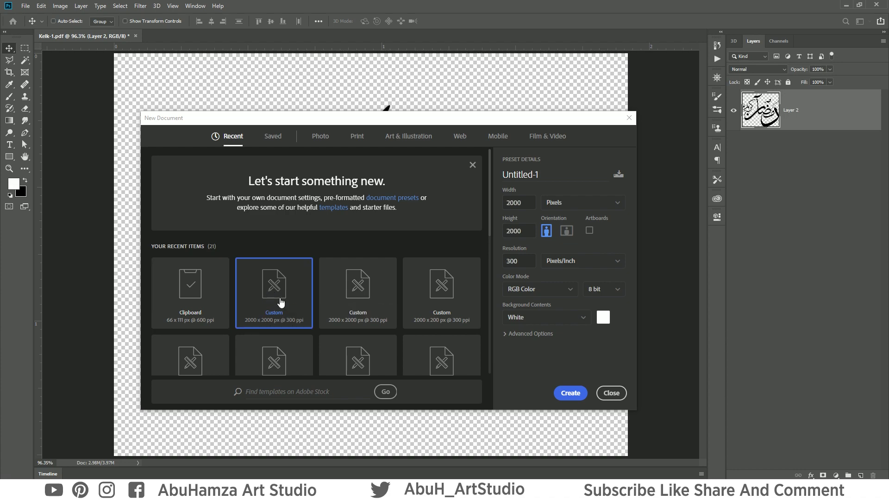
double_click(528, 261)
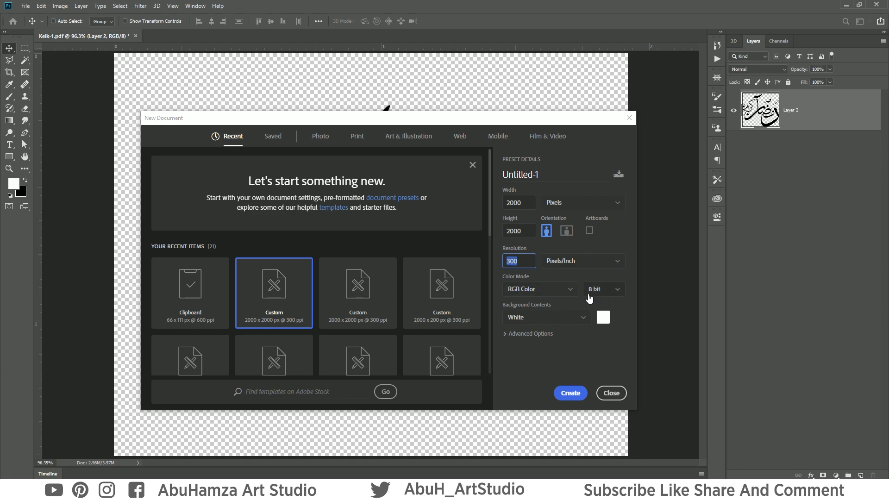
click(572, 395)
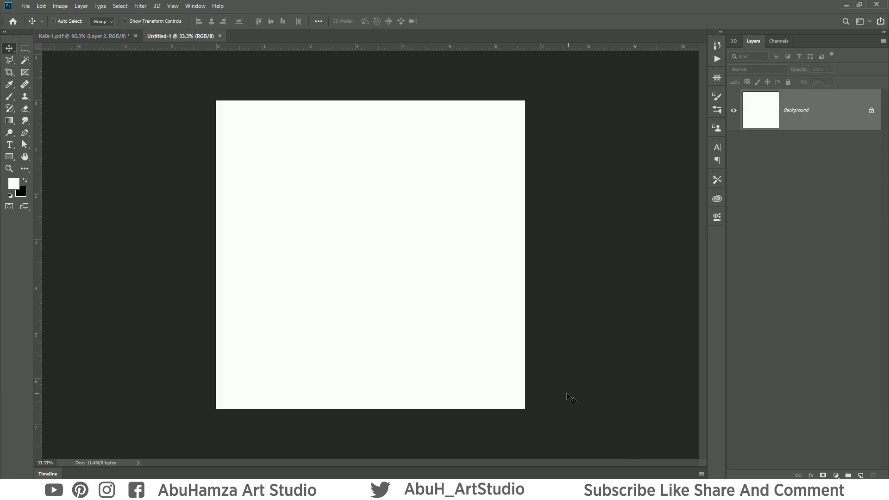
Drag the cropped calligraphy onto the Untitled-1 white canvas.
click(77, 36)
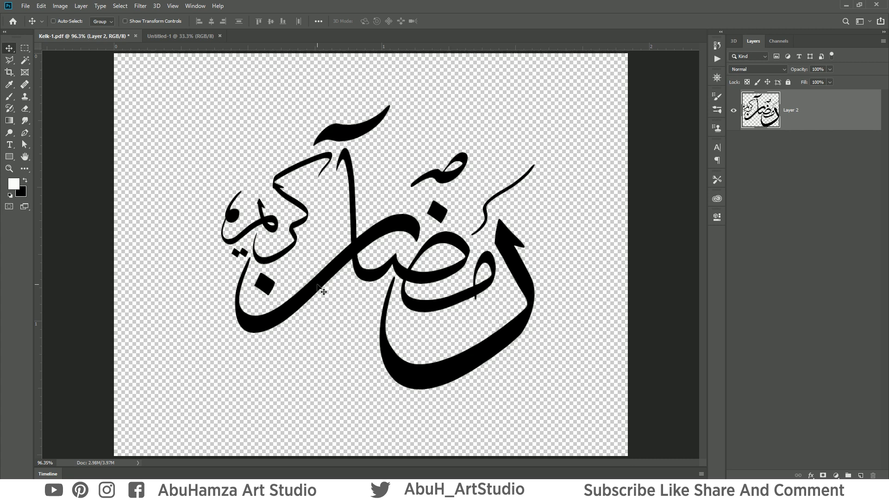
drag(318, 286, 183, 36)
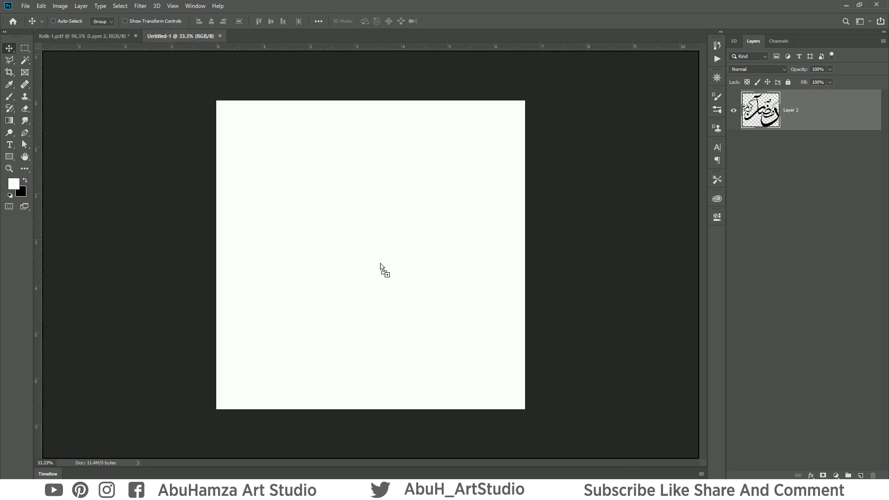
mouse_move(183, 36)
mouse_down()
mouse_move(386, 269)
mouse_move(371, 253)
mouse_up()
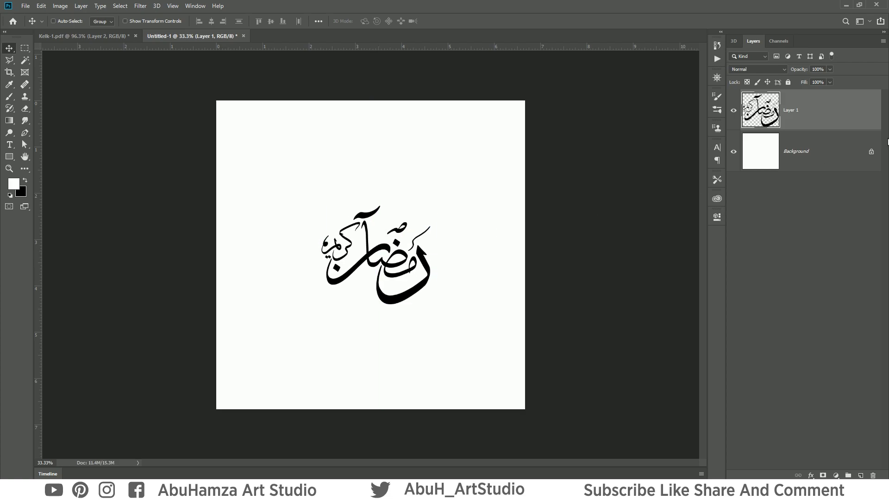
Convert the calligraphy layer to a smart object and scale it up to about 135%.
right_click(853, 113)
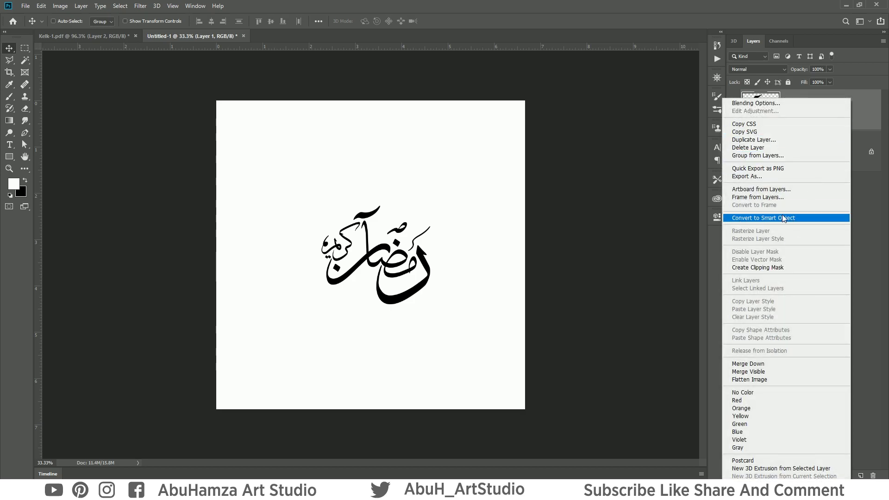
click(810, 223)
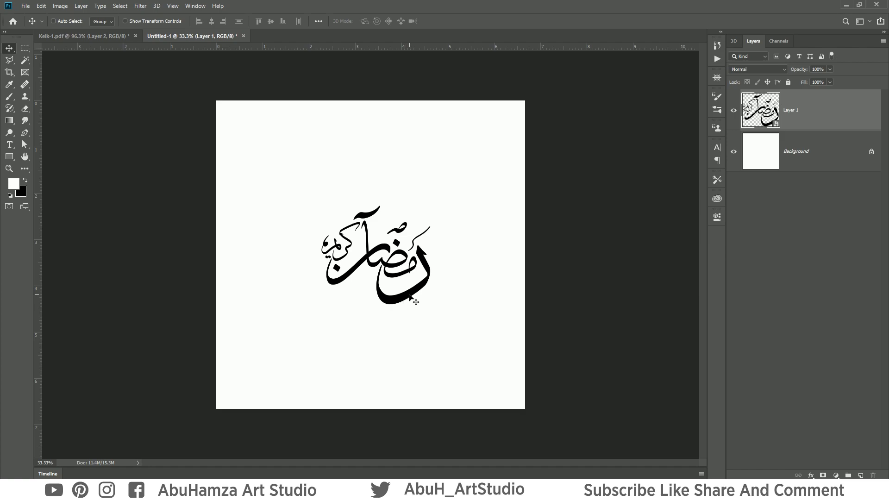
key(ctrl+t)
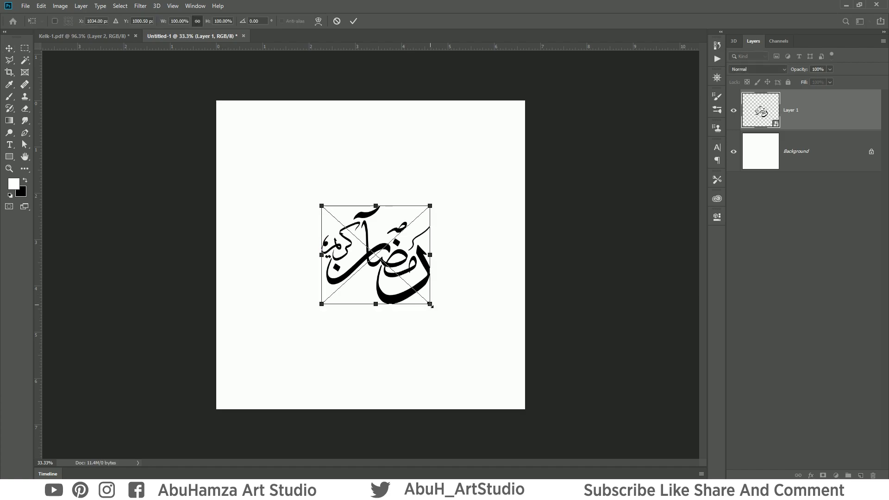
drag(431, 305, 448, 323)
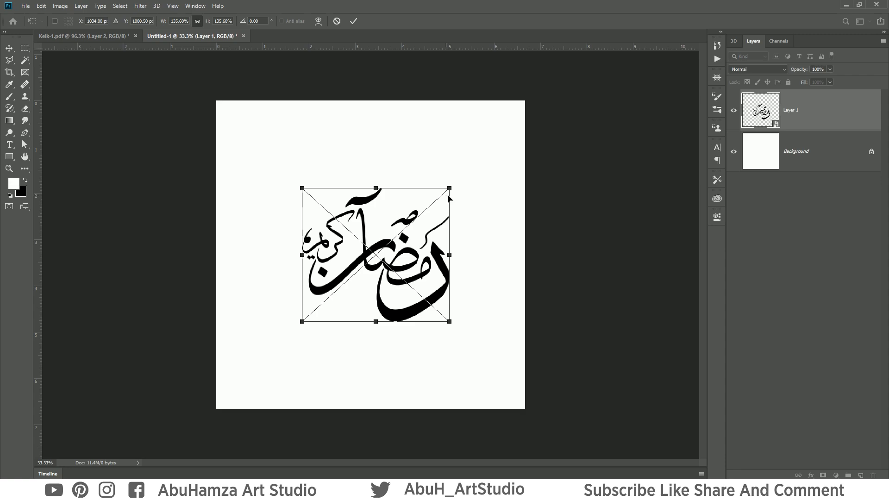
click(354, 21)
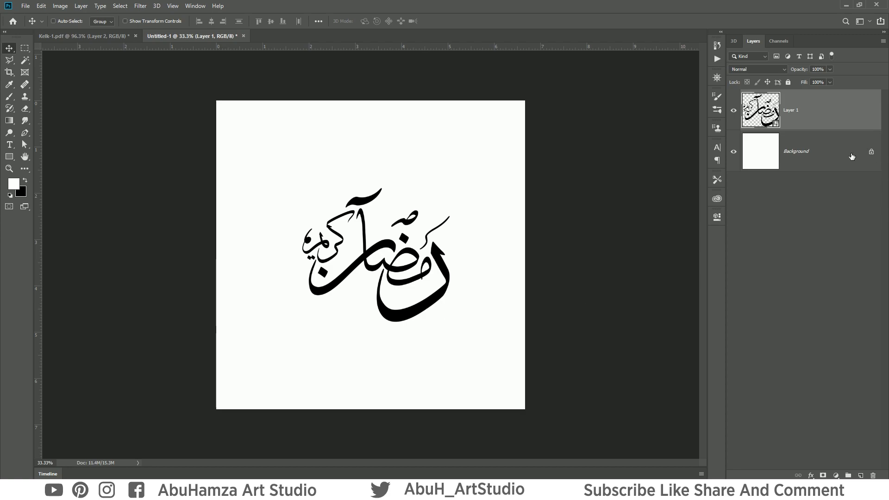
Select both layers and align the calligraphy to the canvas's horizontal centre.
click(852, 157)
shift+click(851, 113)
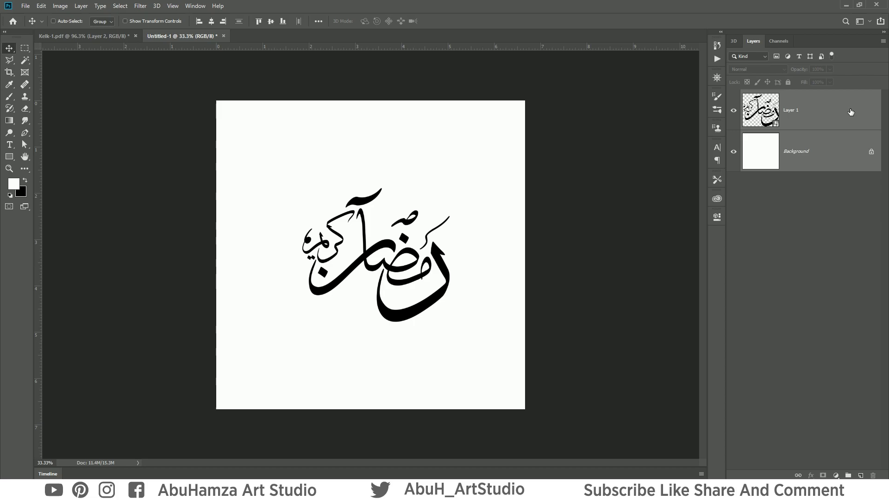
click(211, 22)
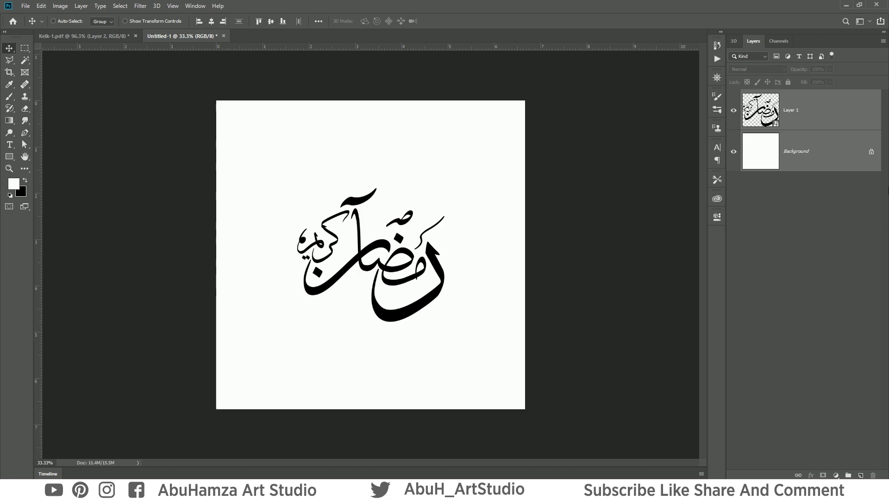
Unlock the Background into Layer 0 and rename it 'back round'.
click(844, 163)
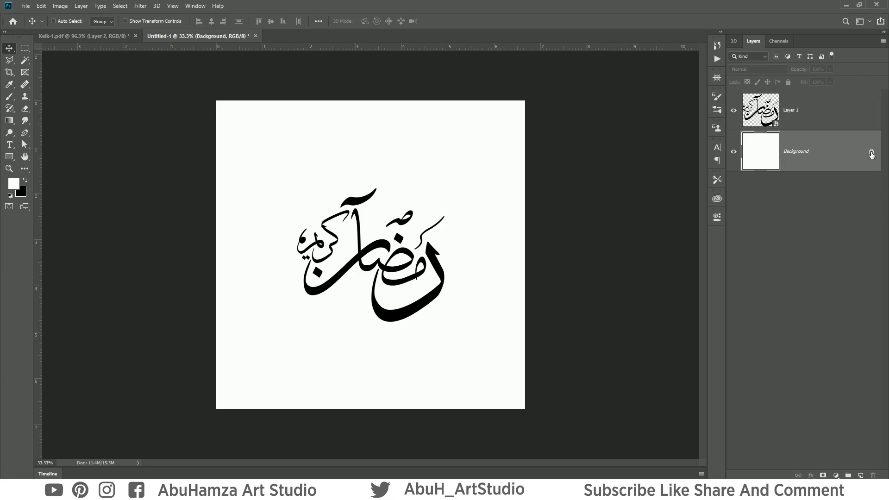
click(871, 152)
right_click(840, 152)
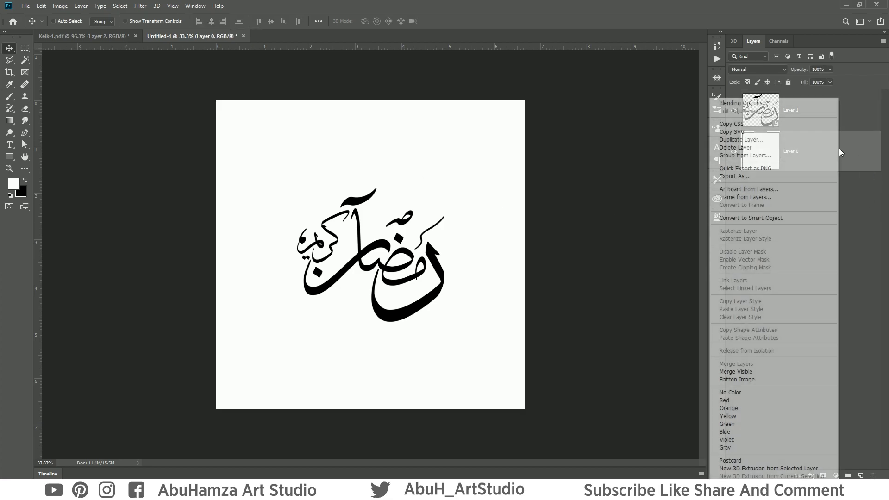
click(851, 159)
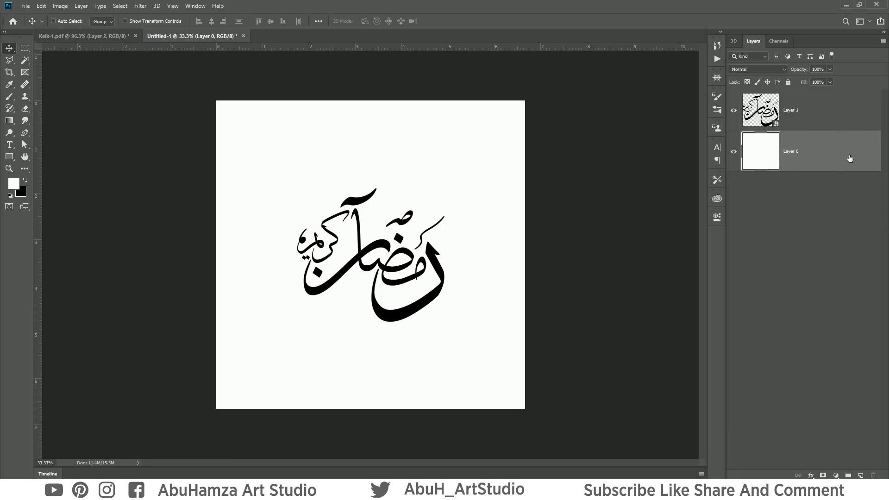
double_click(792, 151)
key(BackSpace)
key(super+space)
key(Return)
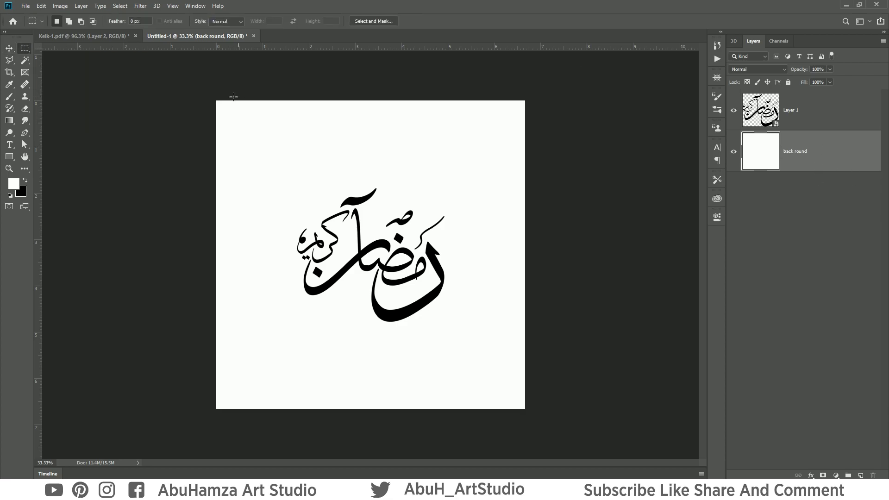
Select the whole canvas, switch to the Gradient tool, and set a dark grey background colour.
drag(178, 84, 602, 475)
click(10, 121)
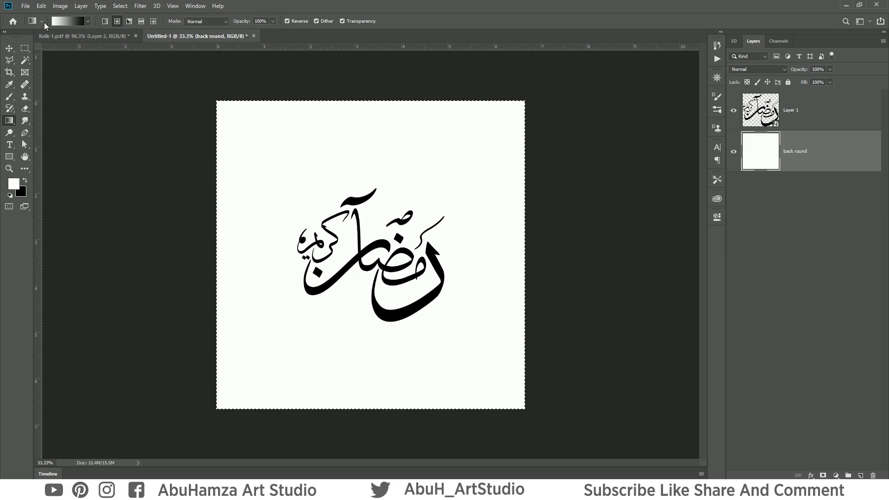
click(105, 22)
click(21, 192)
drag(608, 351, 564, 310)
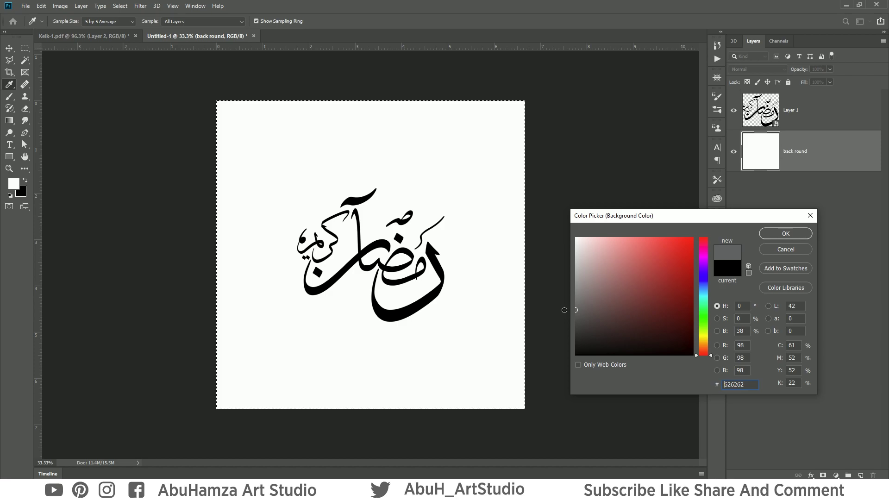
click(786, 234)
key(g)
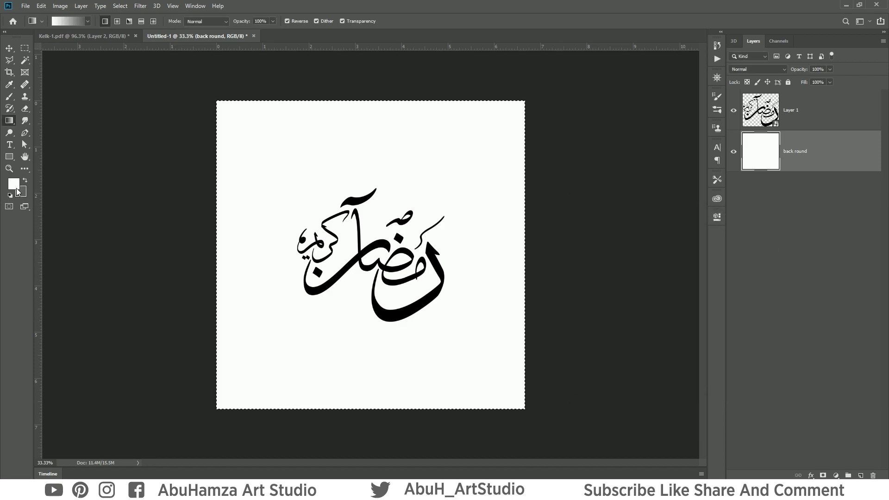
Set a light grey foreground and draw a radial gradient outward from the canvas centre.
click(15, 186)
click(577, 243)
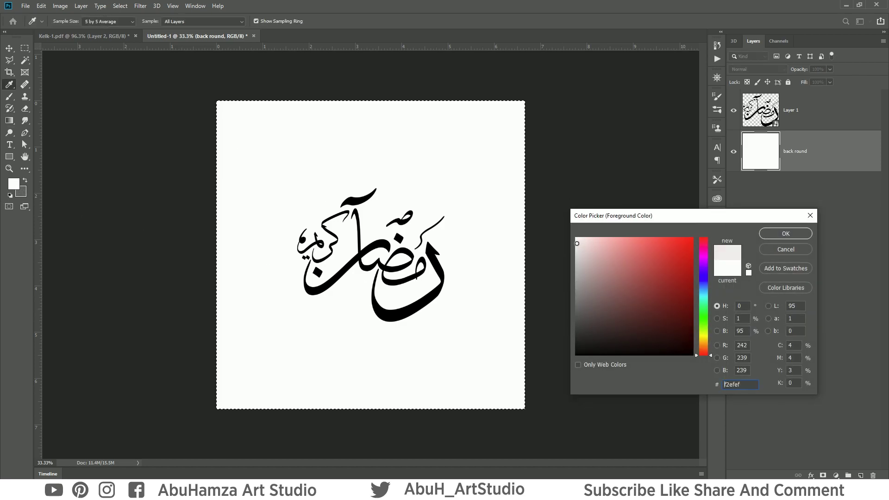
drag(576, 243, 575, 245)
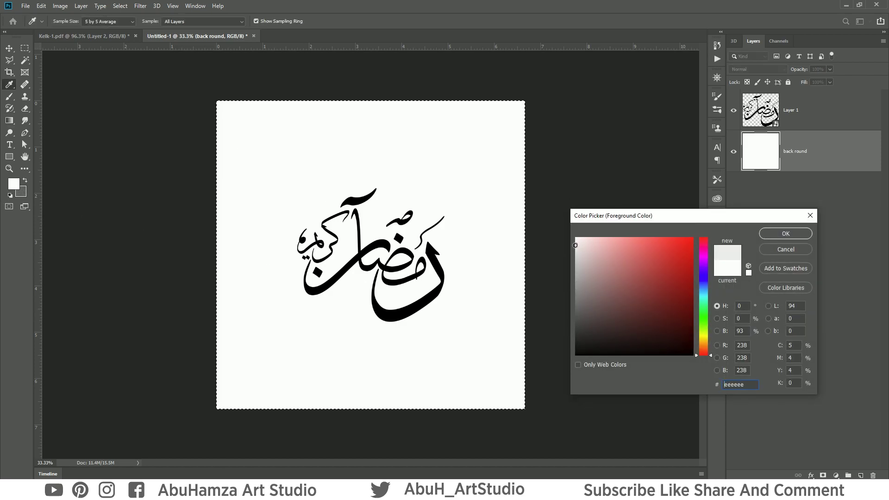
click(786, 234)
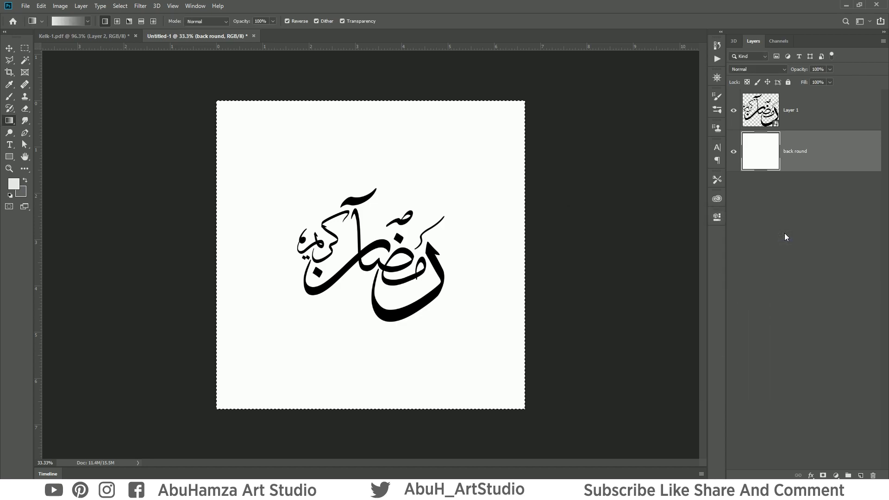
click(118, 21)
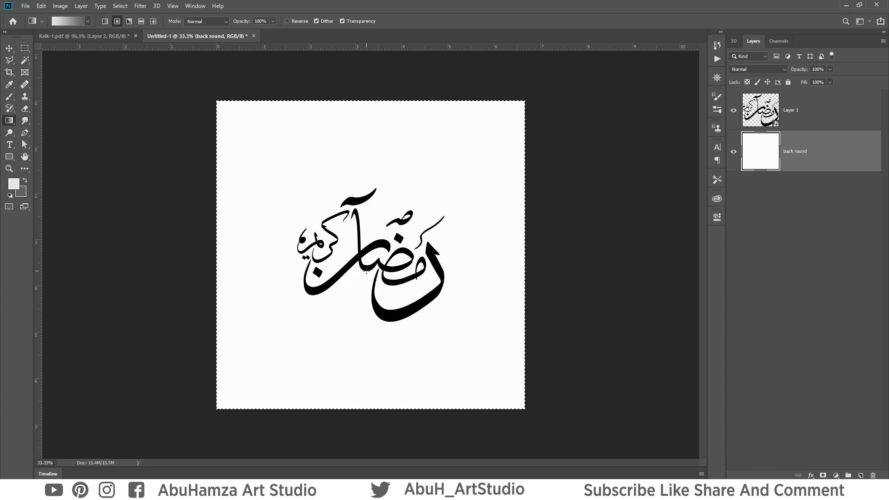
drag(367, 261, 621, 259)
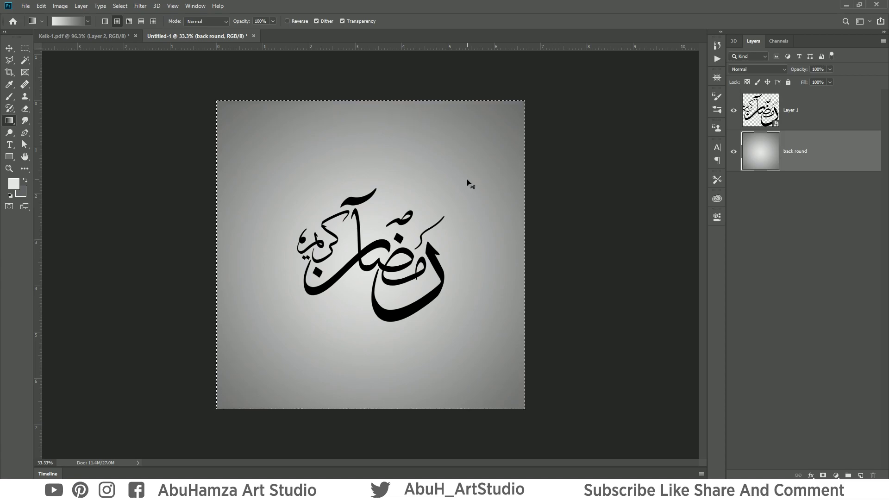
key(ctrl+d)
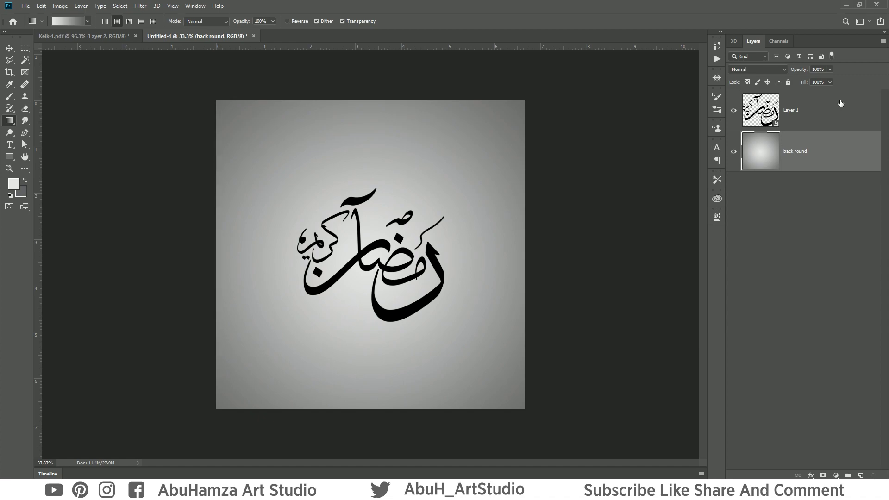
click(839, 103)
Give the calligraphy Layer 1 a light grey #d4d4d4 Color Overlay sampled from the canvas.
key(v)
double_click(731, 107)
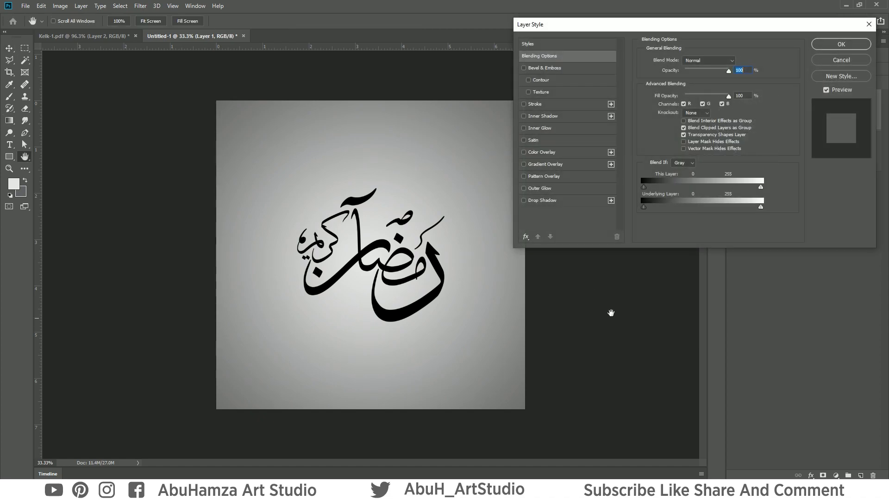
click(543, 153)
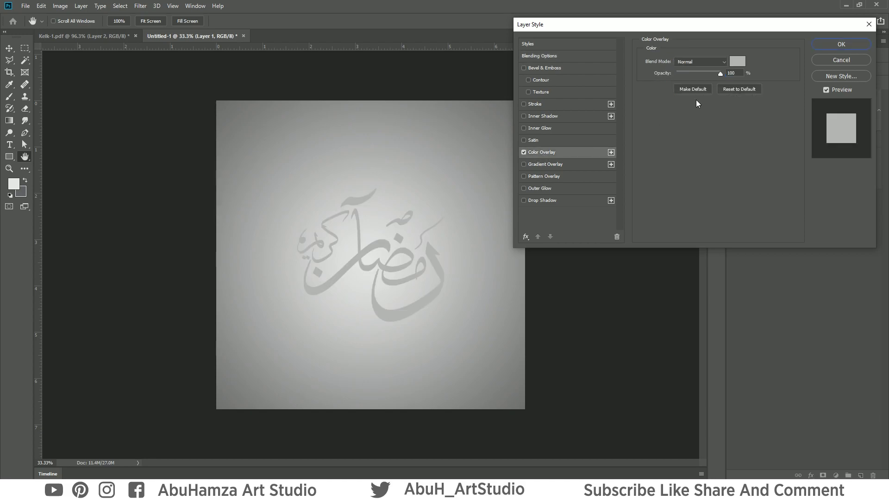
click(737, 61)
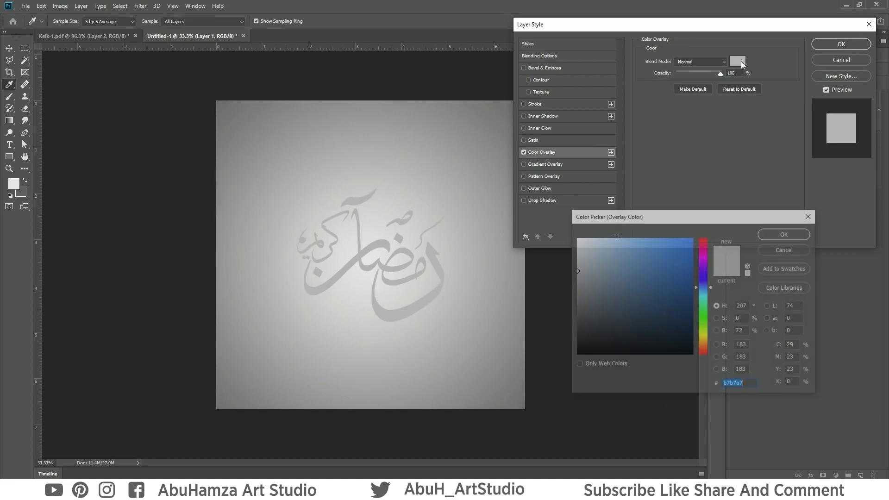
click(357, 298)
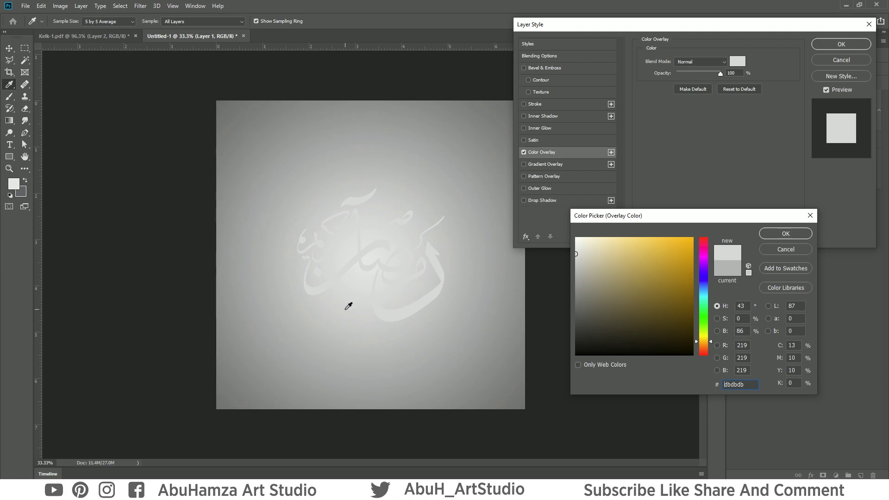
click(346, 302)
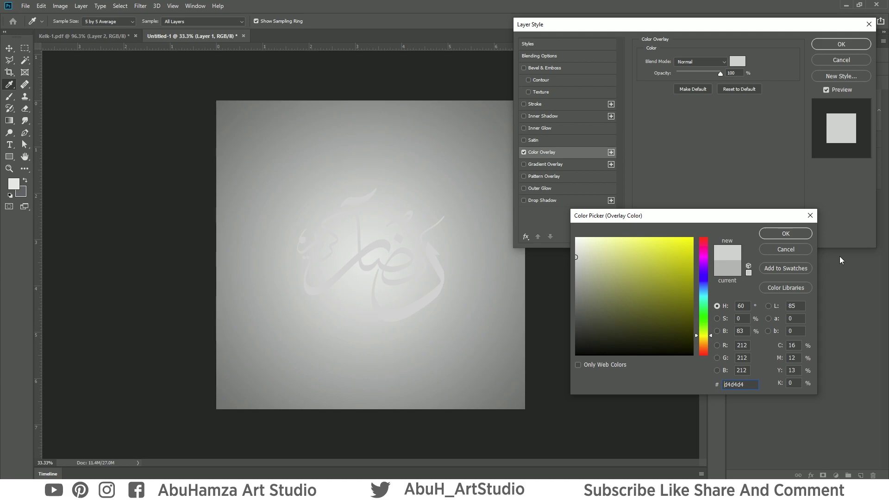
click(794, 233)
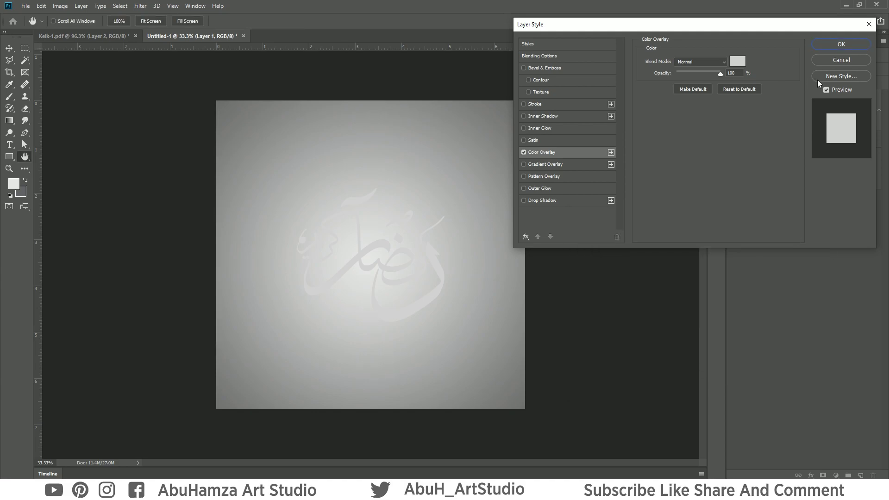
click(846, 44)
Extrude the calligraphy layer into 3D with New 3D Extrusion from Selected Layer.
right_click(828, 121)
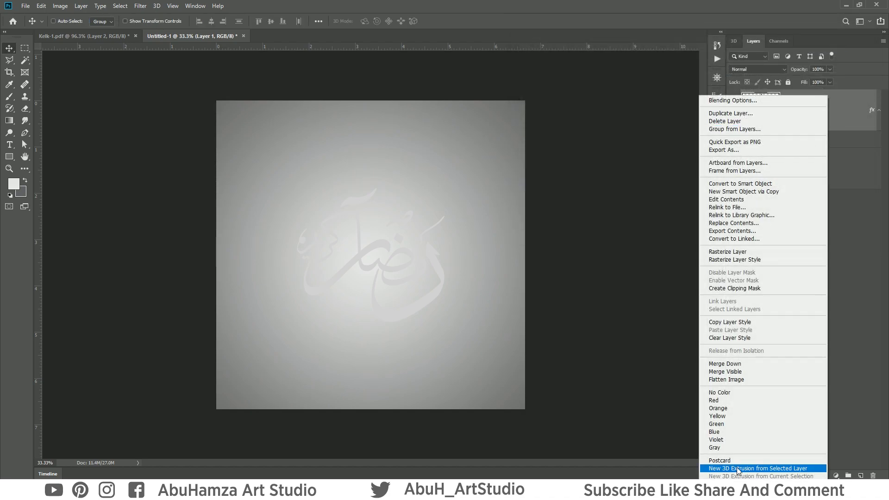
click(803, 469)
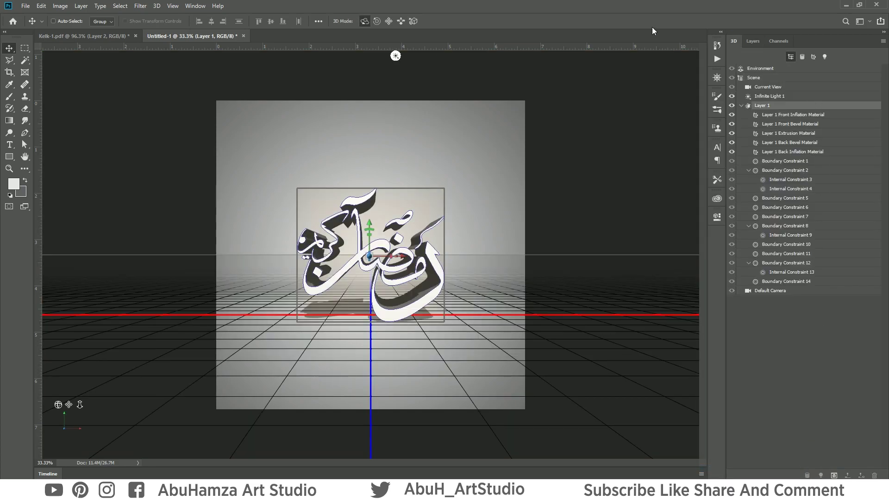
click(753, 40)
Turn the back round layer into a 3D Postcard and select it with the calligraphy layer.
click(831, 213)
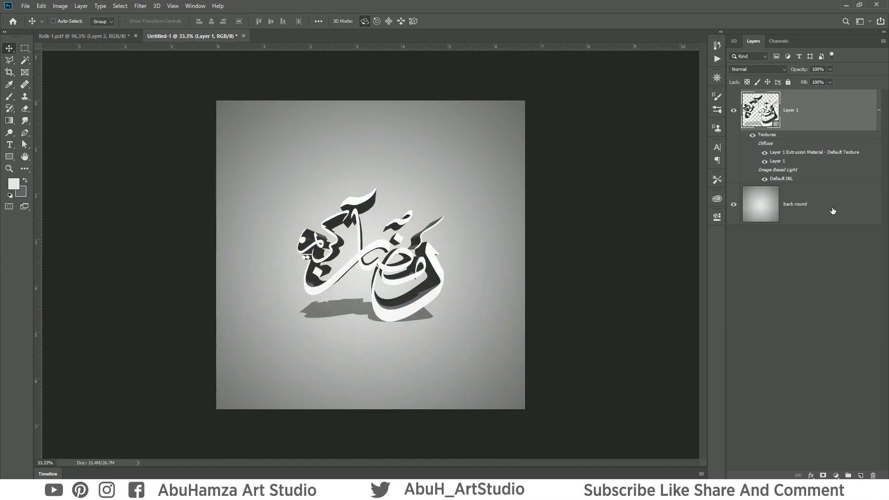
right_click(860, 210)
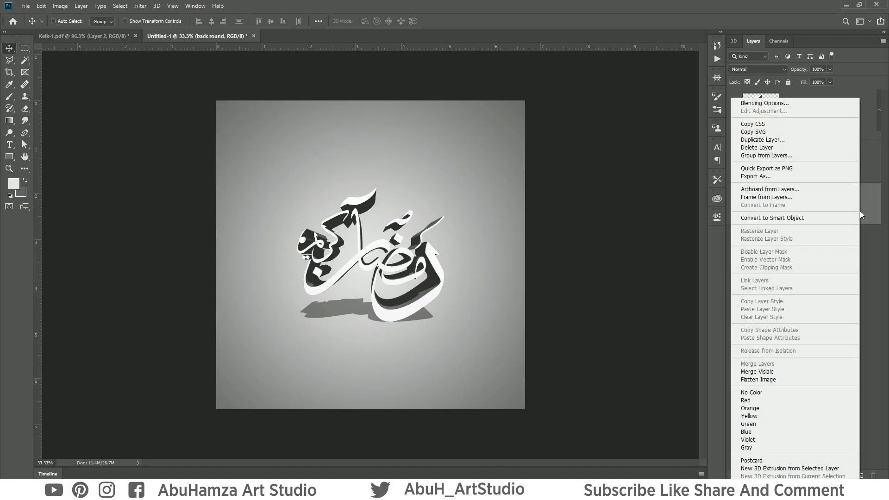
click(782, 460)
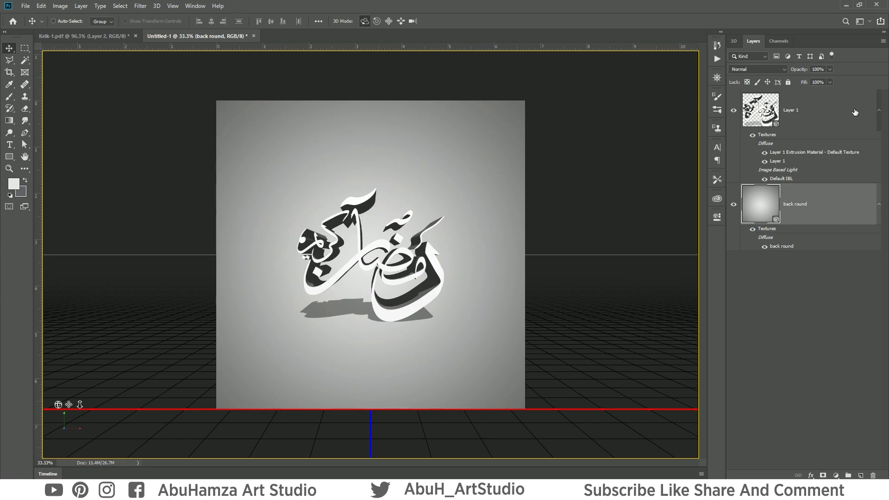
click(829, 109)
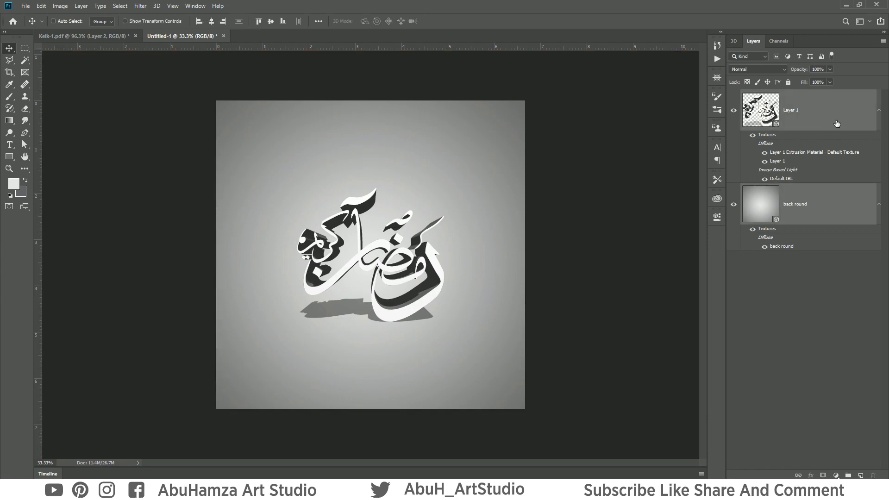
Merge the extrusion and postcard with 3D > Merge 3D Layers and view the scene in the 3D panel.
click(156, 6)
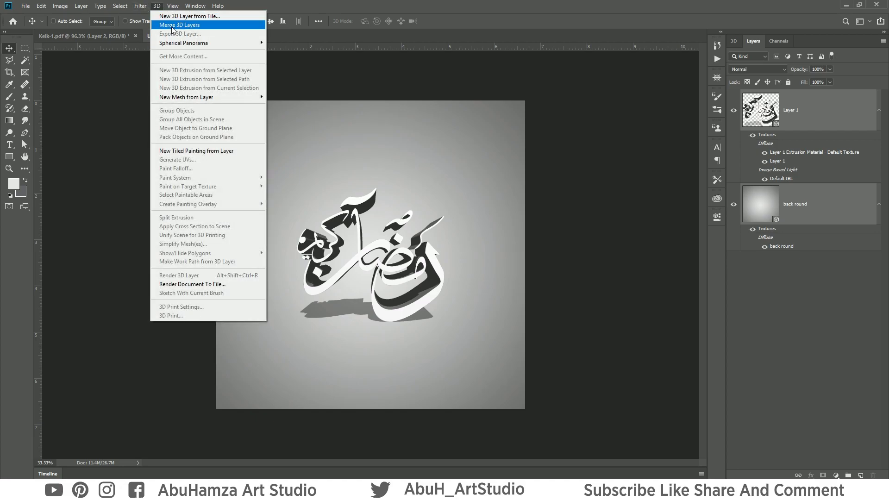
click(208, 26)
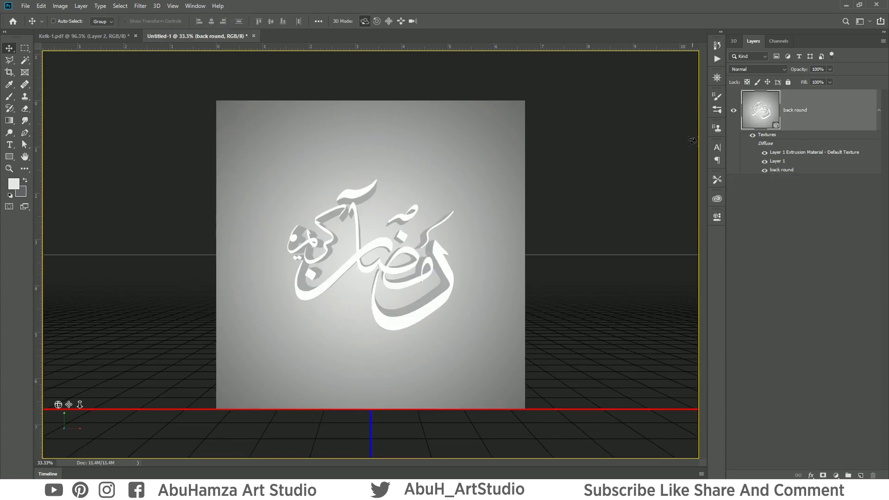
click(734, 40)
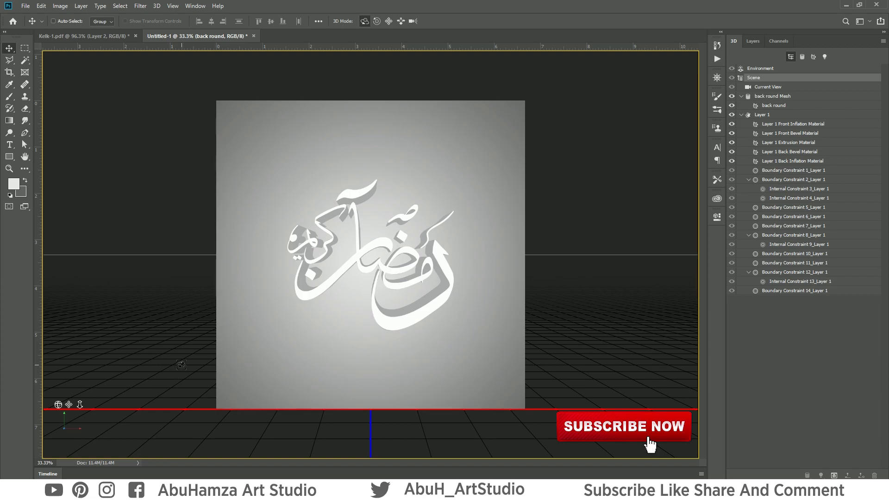
Lower the calligraphy's Extrusion Depth so the 3D lettering becomes much thinner.
mouse_move(180, 364)
mouse_down()
mouse_move(290, 371)
mouse_move(259, 370)
mouse_up()
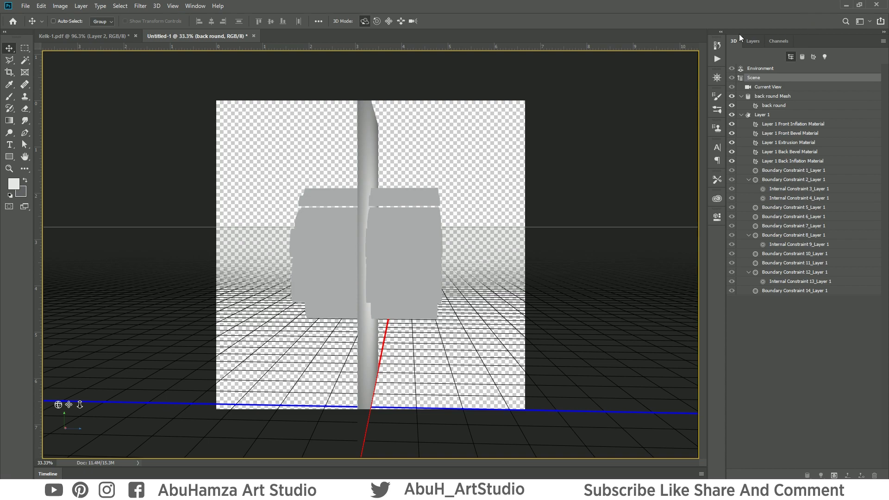
click(749, 115)
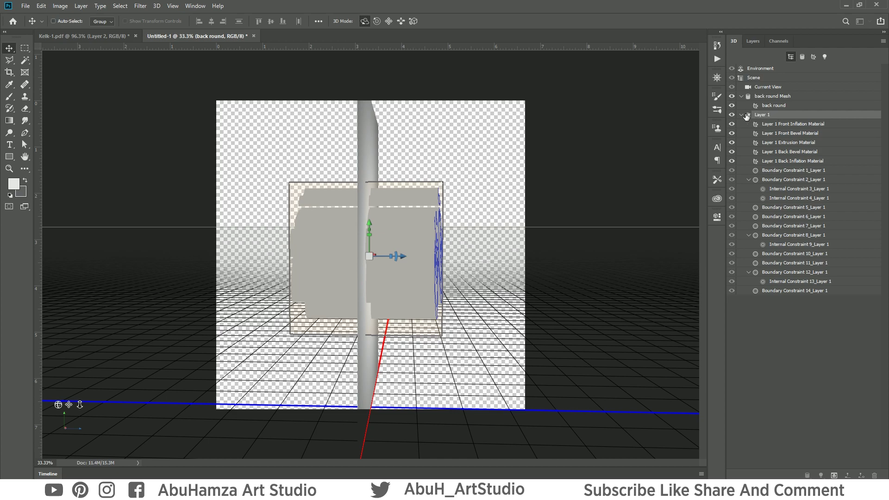
double_click(749, 118)
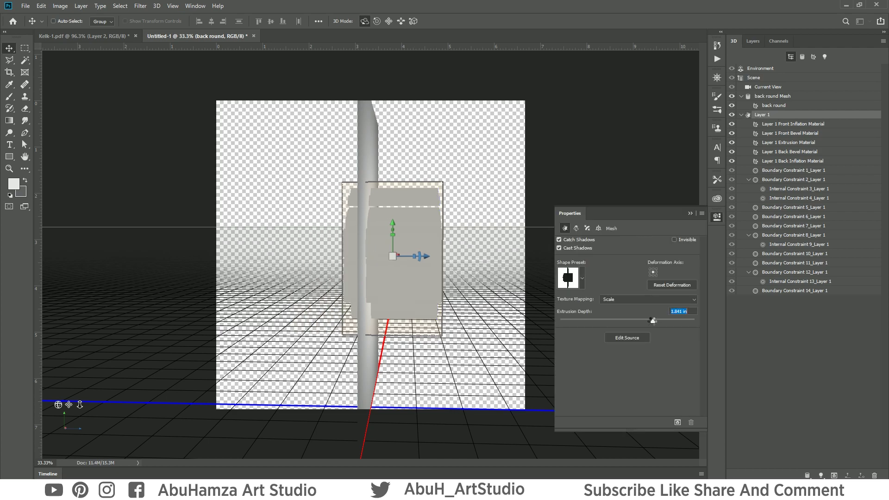
drag(662, 320, 637, 320)
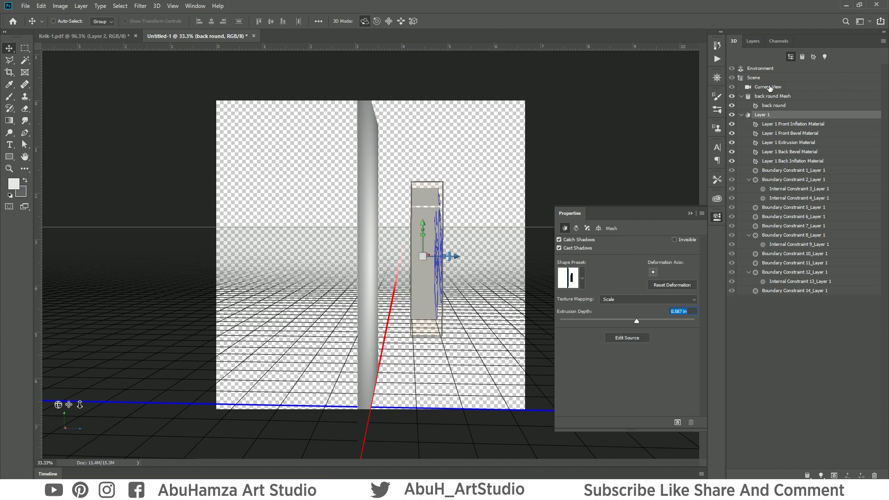
Align the back round mesh to the calligraphy's left edge.
click(826, 96)
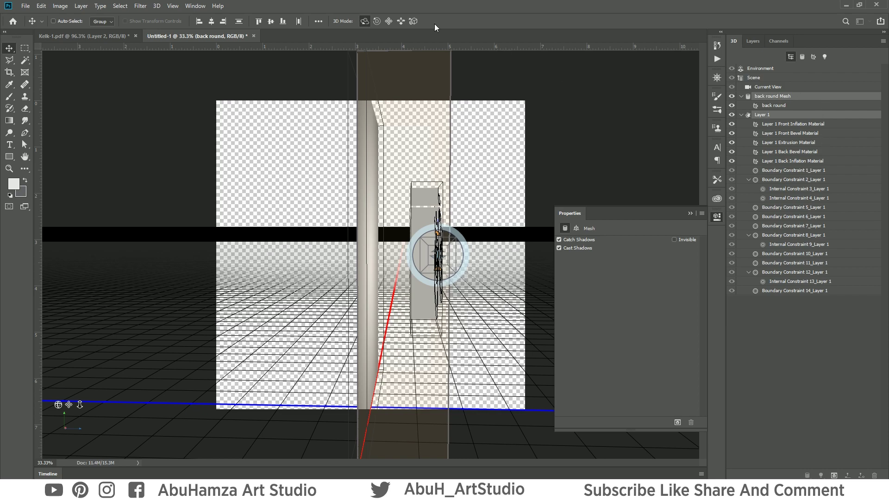
click(198, 21)
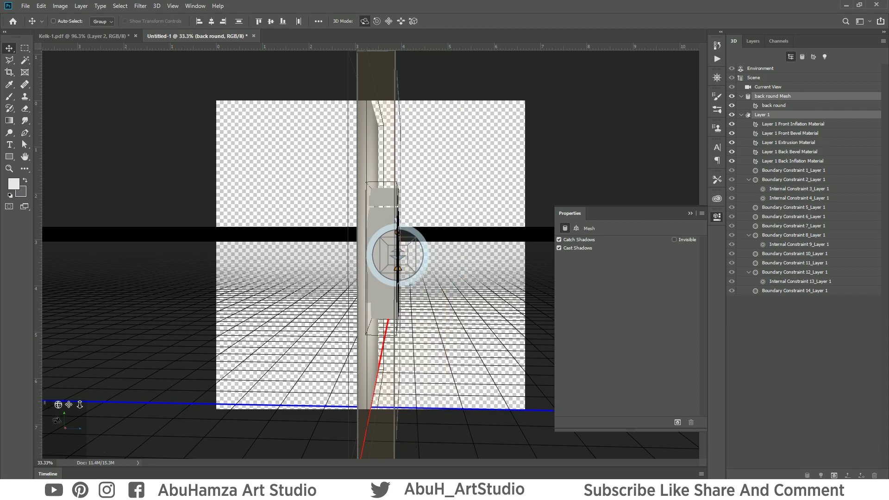
mouse_move(62, 420)
right_click(61, 438)
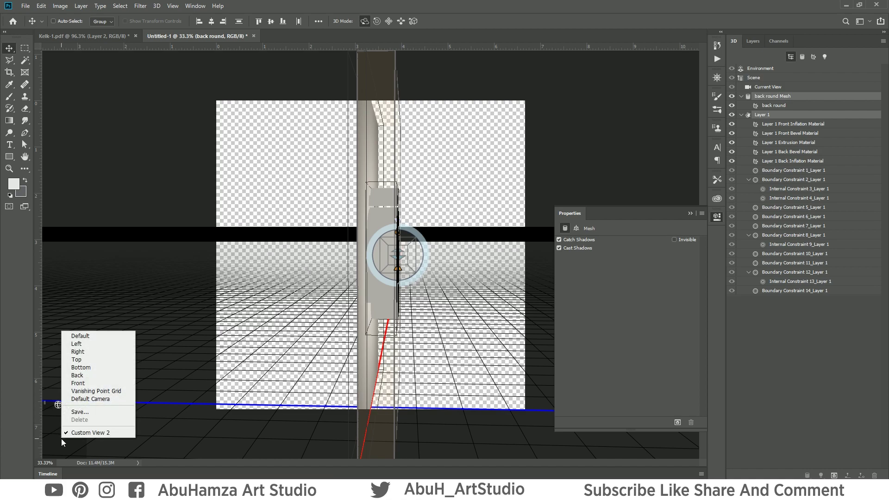
Switch to the Default front camera view, start a test render, then cancel it with Esc.
click(94, 336)
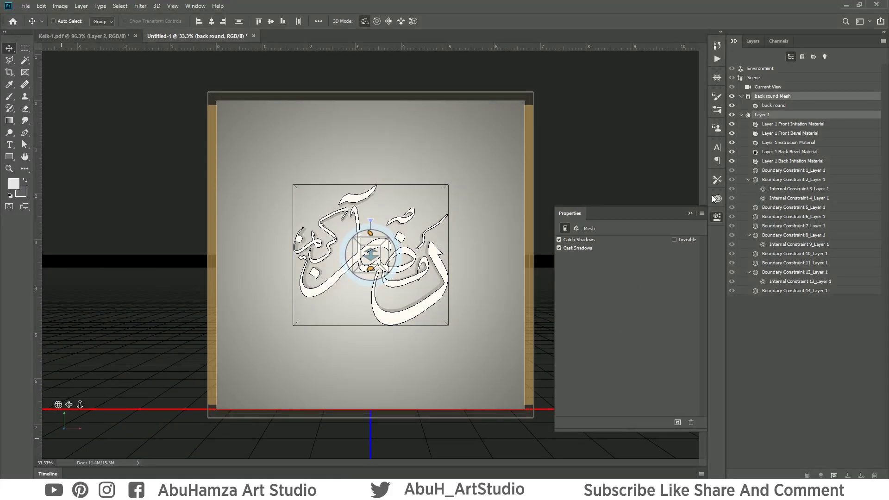
click(690, 213)
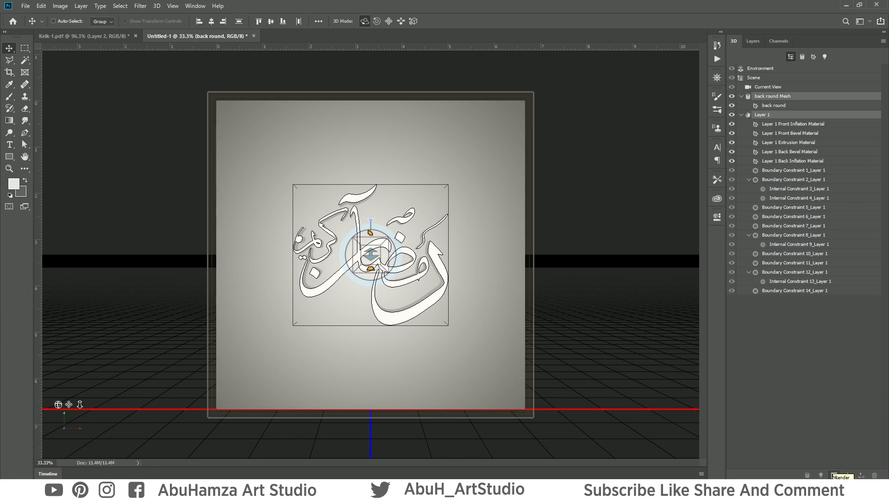
click(834, 475)
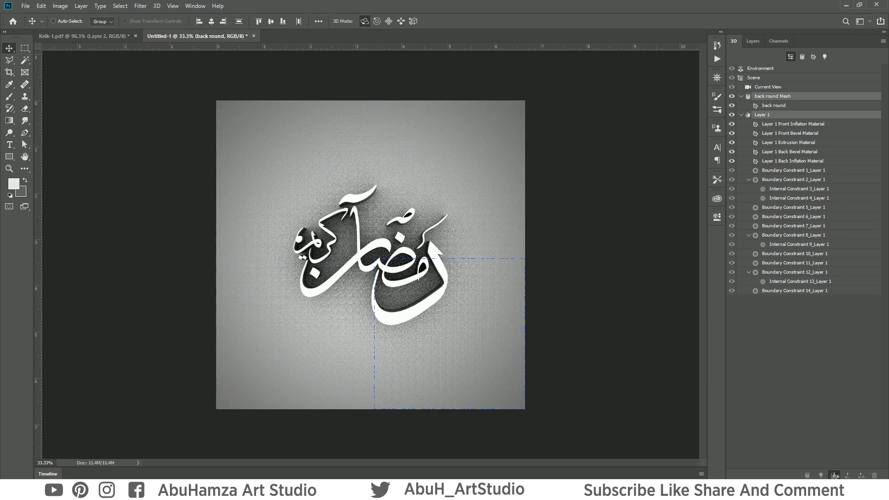
key(Escape)
Apply Rasterize 3D to the back round layer in the Layers panel.
click(752, 42)
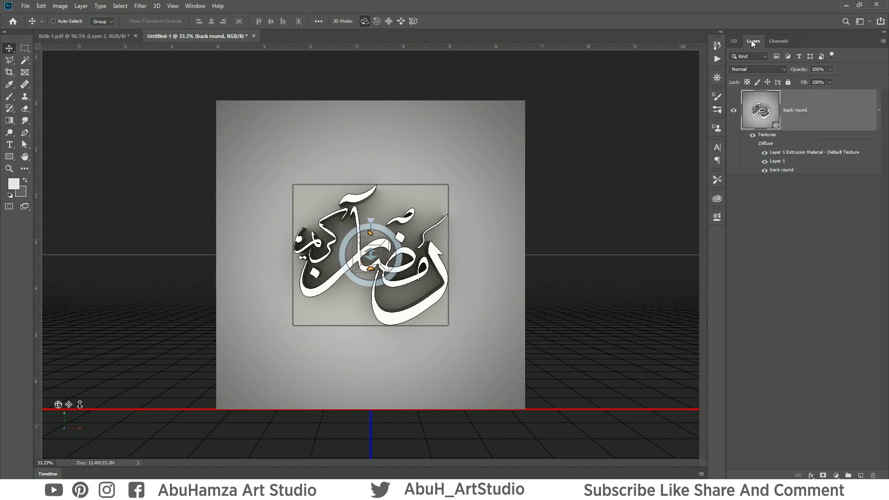
click(854, 124)
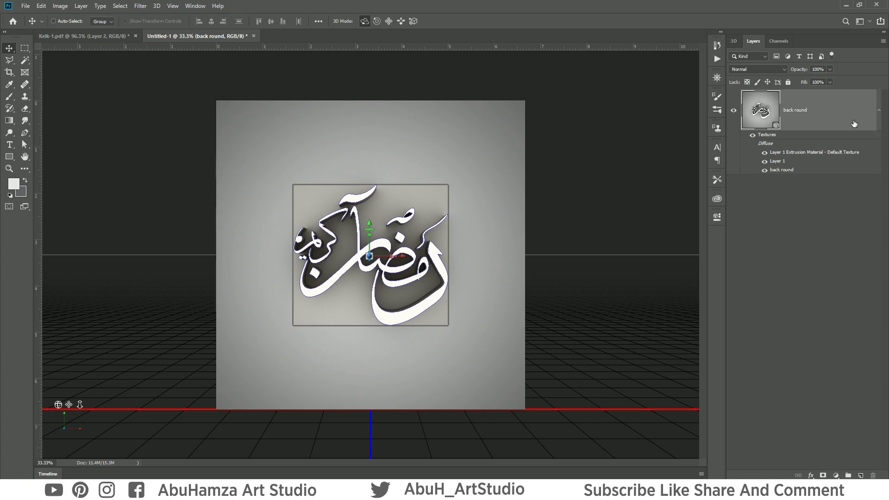
right_click(854, 123)
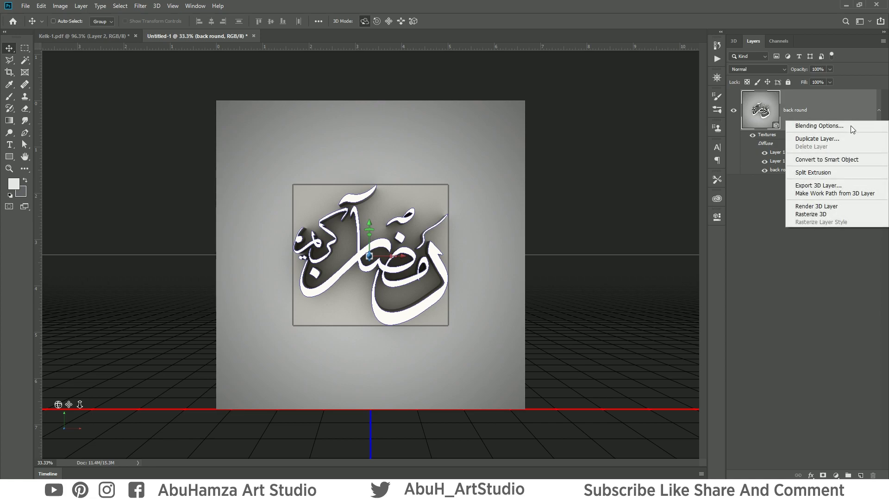
click(852, 215)
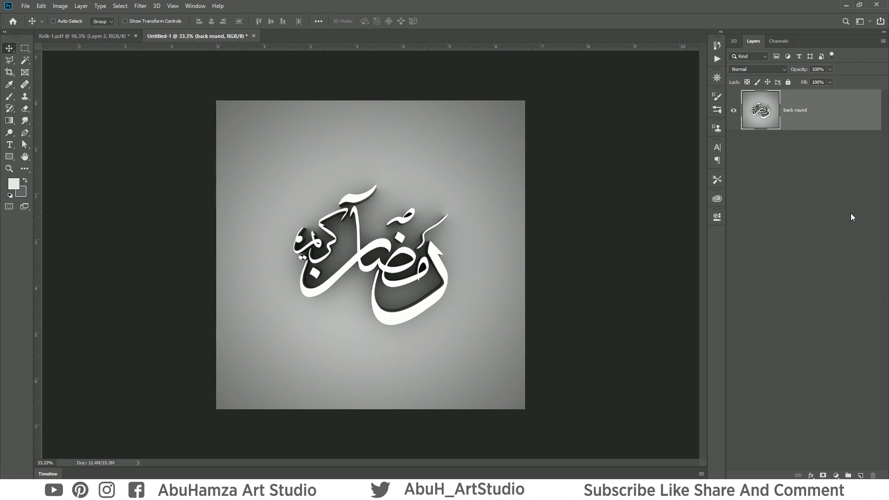
Magic Wand the white lower stroke and copy it to a new layer with Ctrl+J.
click(26, 62)
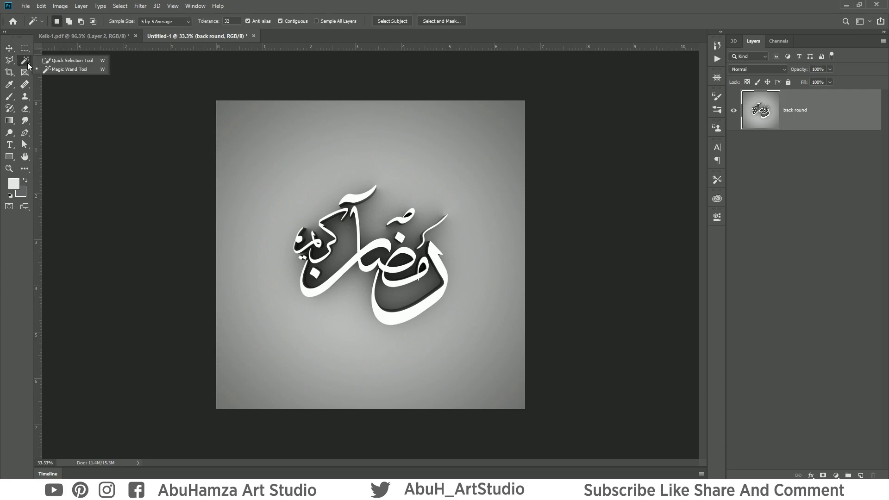
click(83, 69)
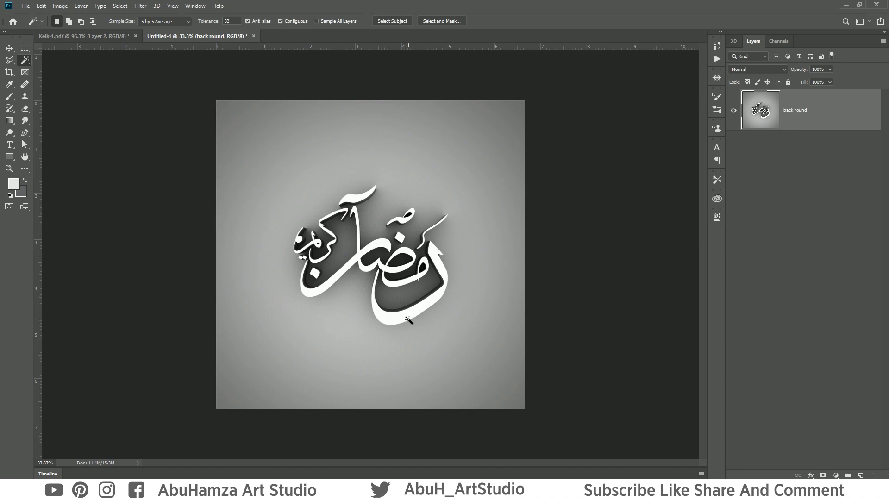
click(408, 319)
key(ctrl+j)
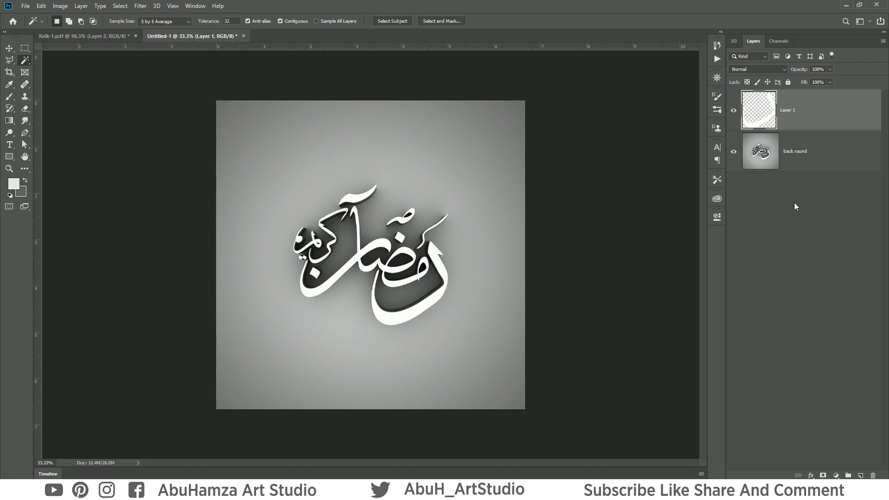
key(h)
Give the stroke layer a yellow-gold Gradient Overlay at a 50° angle.
double_click(841, 128)
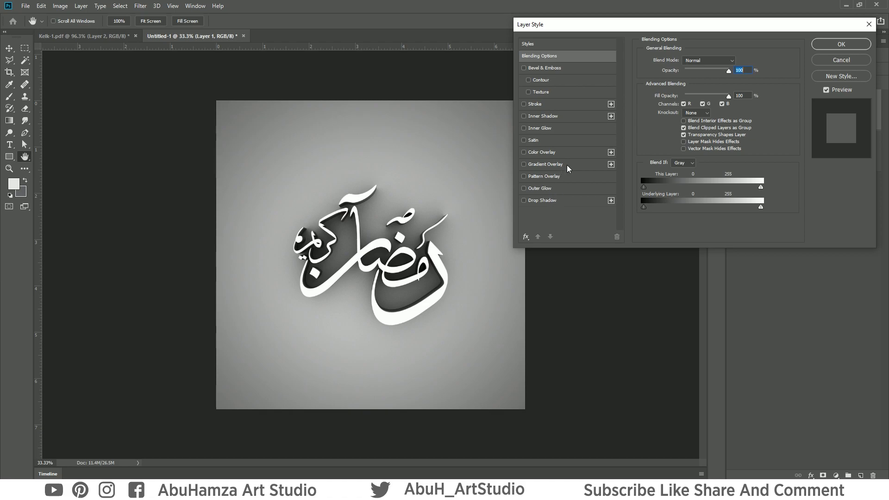
click(568, 169)
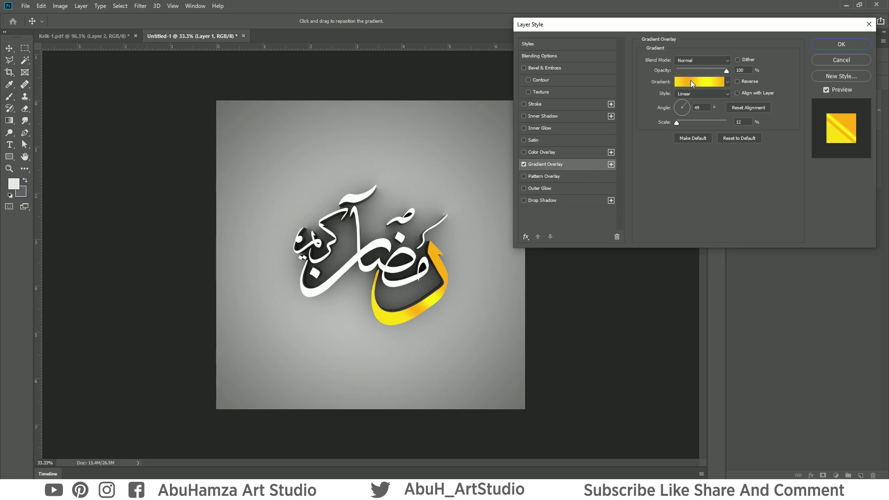
click(702, 82)
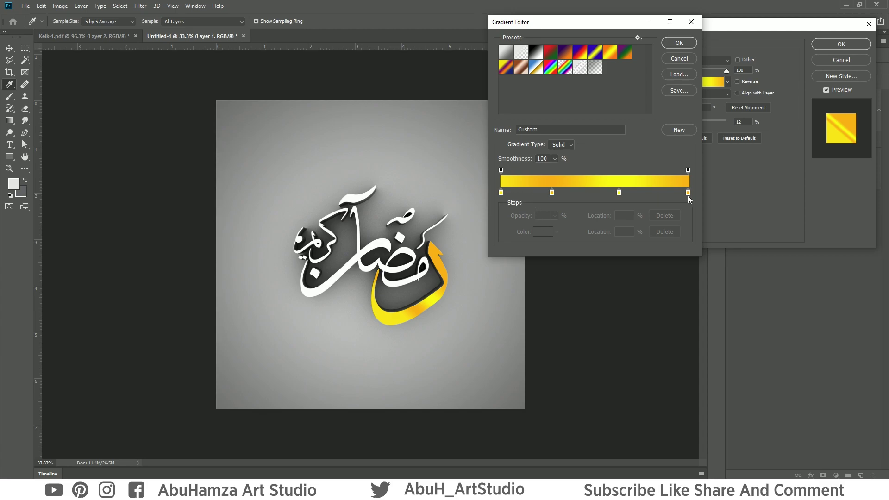
click(684, 42)
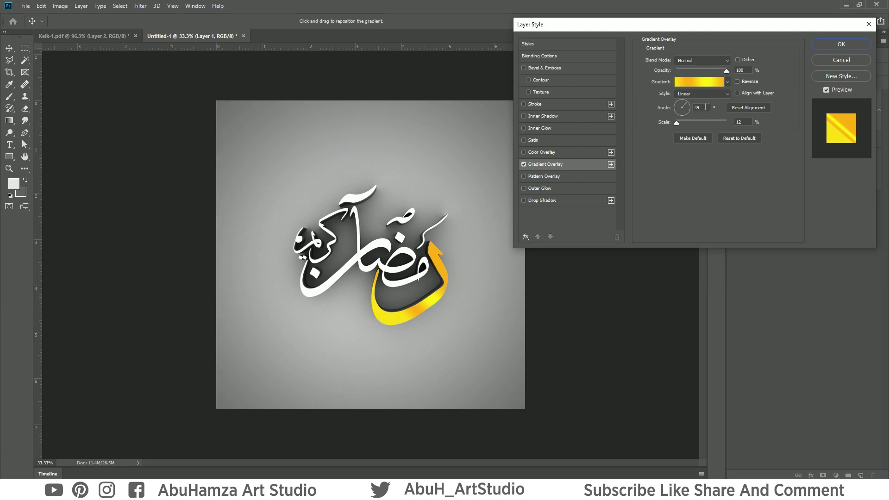
drag(665, 105, 666, 105)
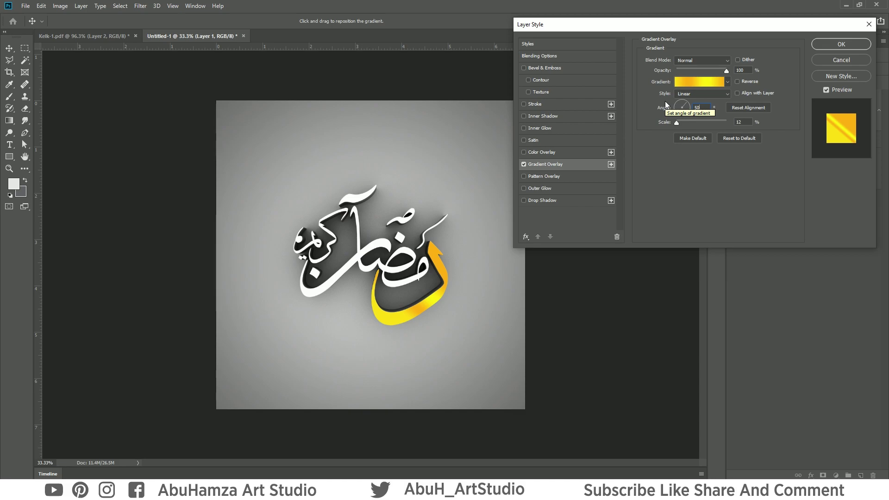
click(855, 44)
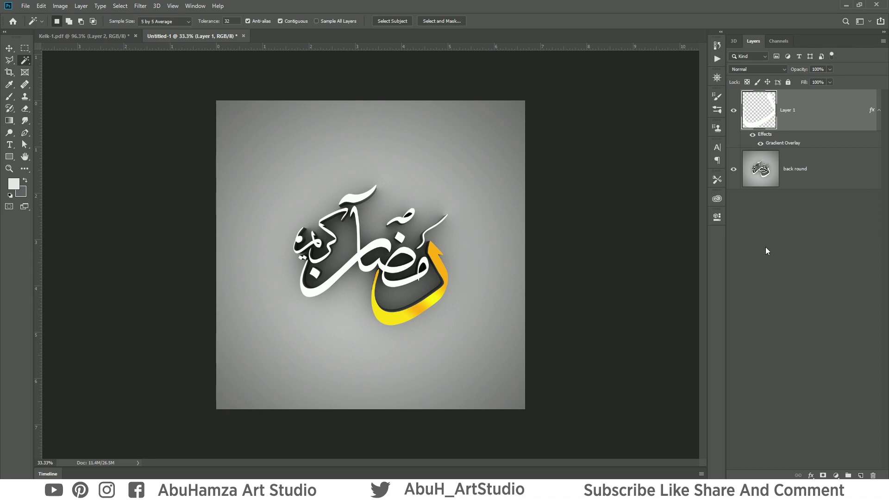
Merge the gold stroke layer and back round into a single layer.
shift+click(838, 172)
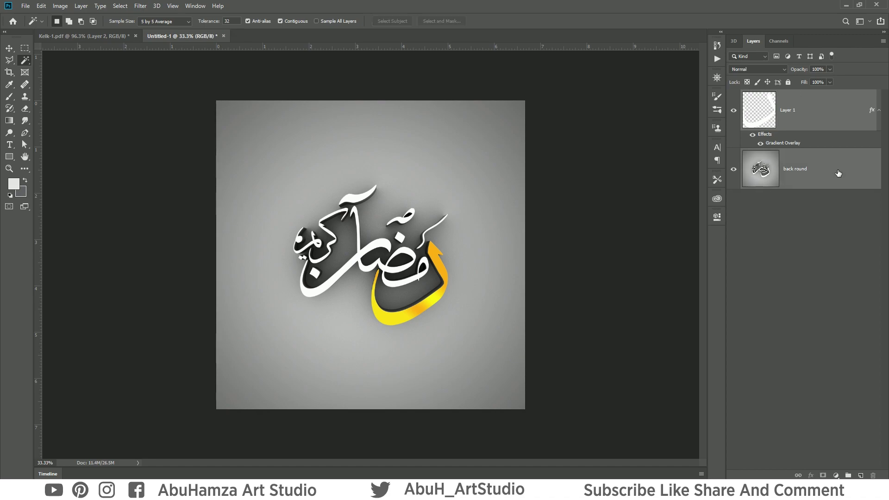
right_click(837, 173)
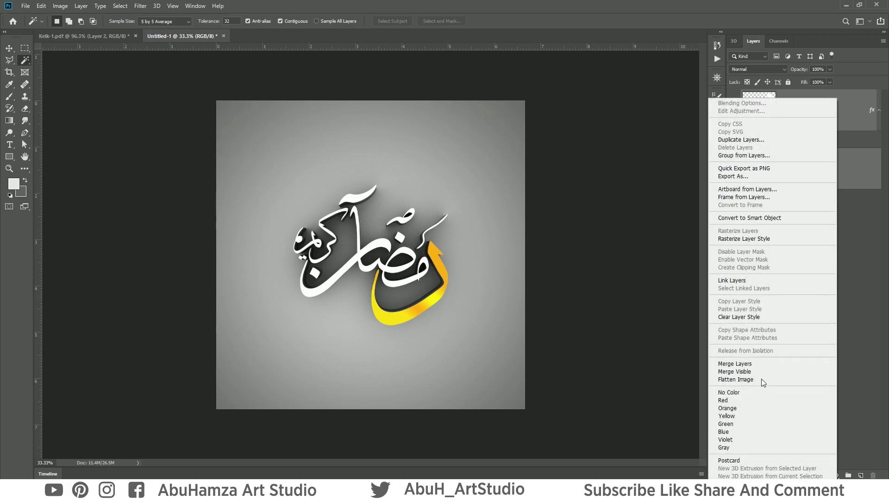
click(761, 364)
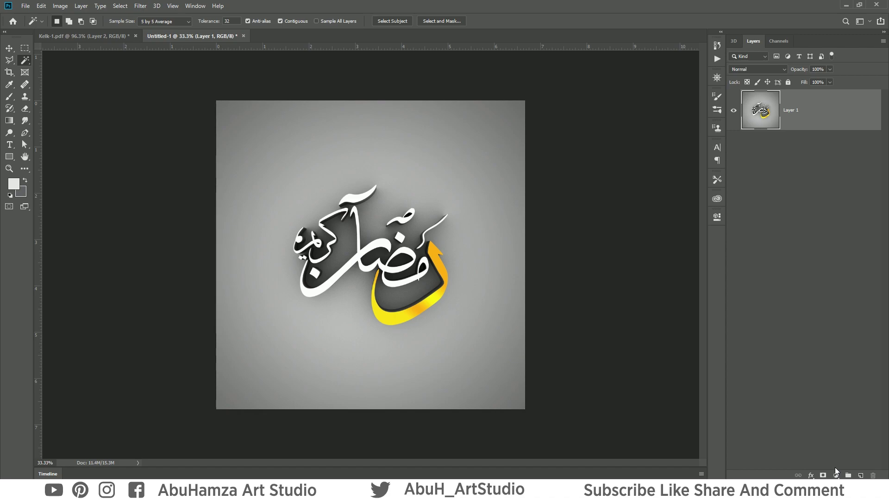
Enlarge the canvas by 500 pixels in width and height.
click(61, 7)
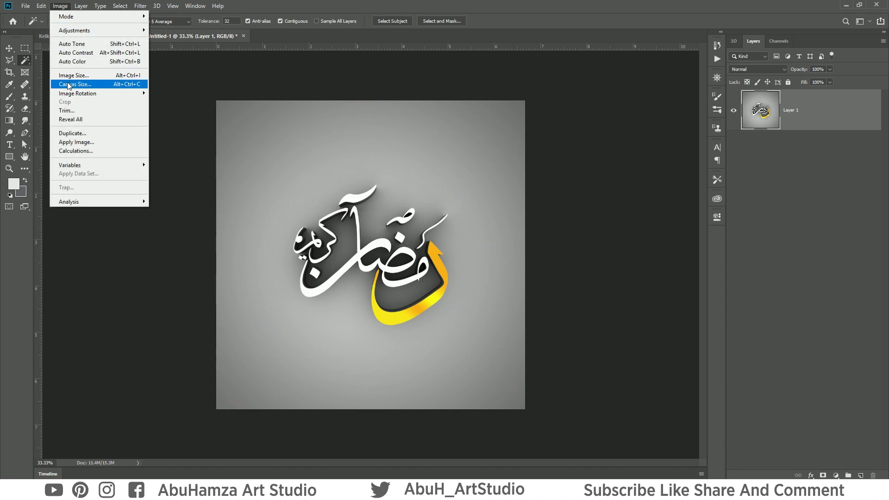
click(127, 88)
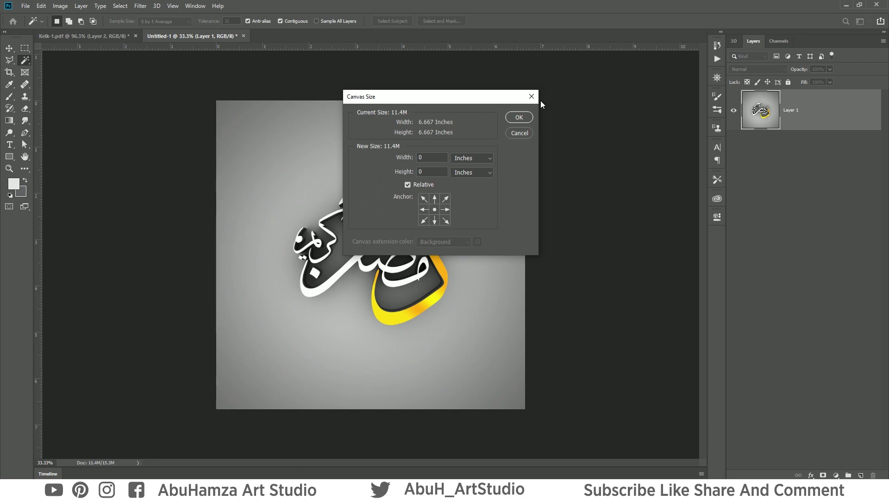
drag(495, 95, 726, 57)
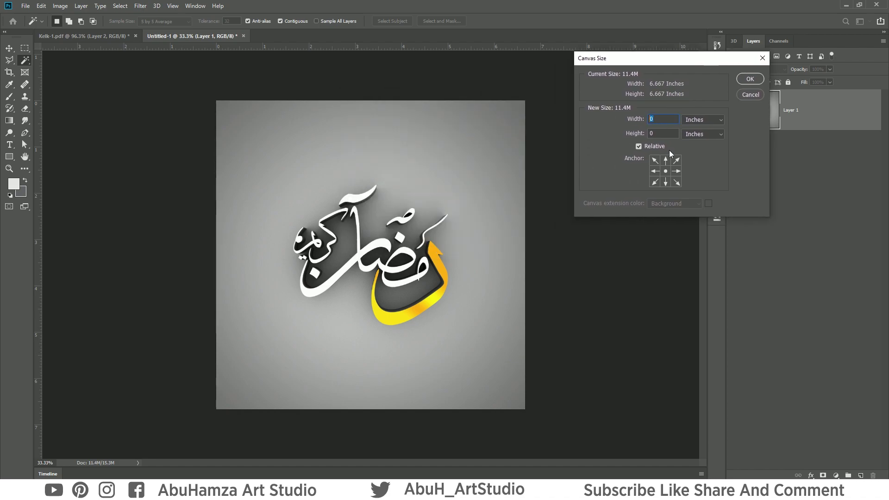
click(717, 123)
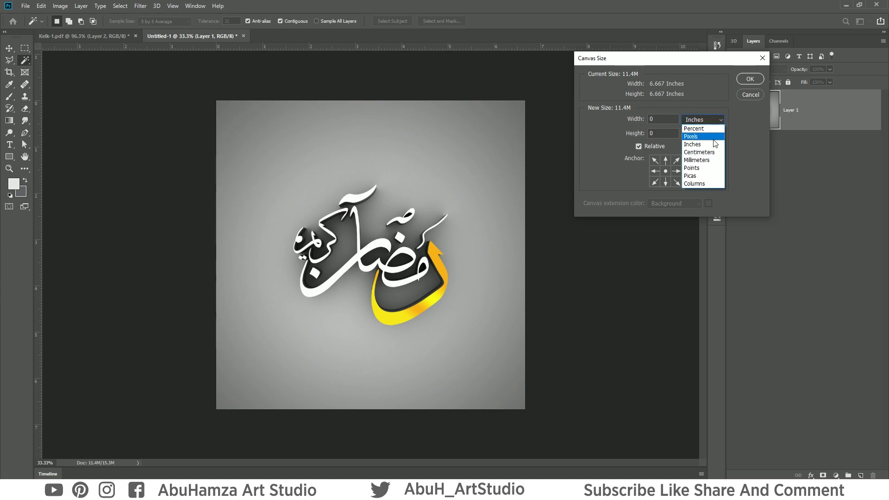
click(701, 136)
click(662, 121)
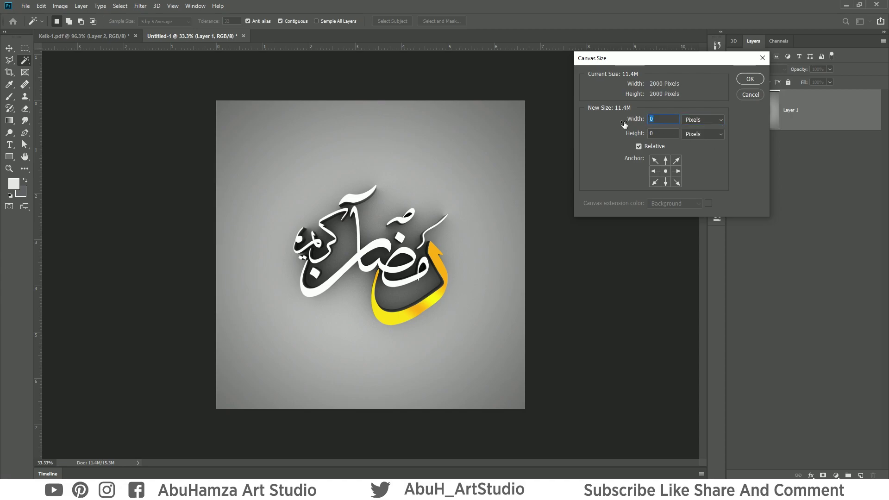
text(500)
text(50)
key(Return)
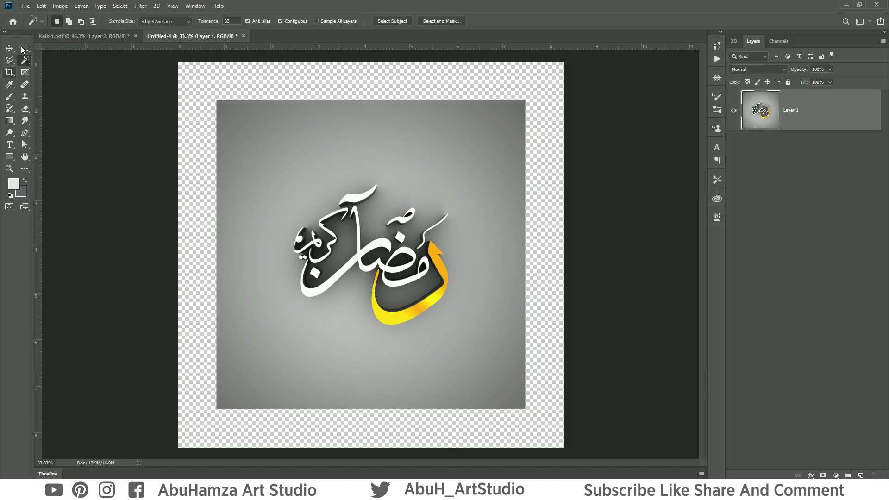
Select the whole canvas and add a new Layer 2 beneath Layer 1.
click(24, 47)
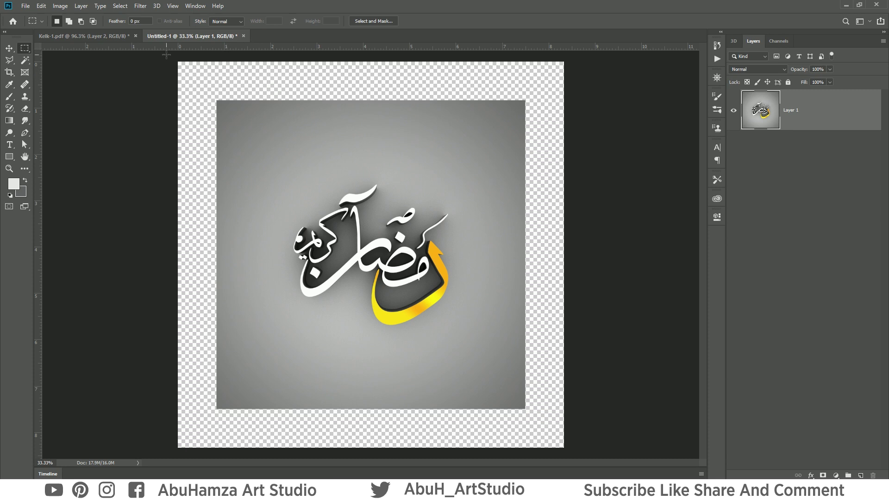
drag(167, 56, 568, 451)
click(860, 476)
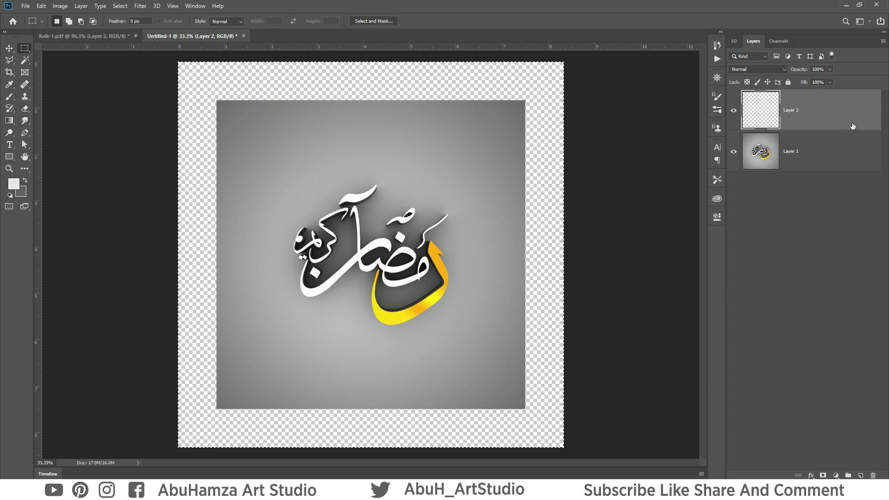
drag(852, 125, 853, 183)
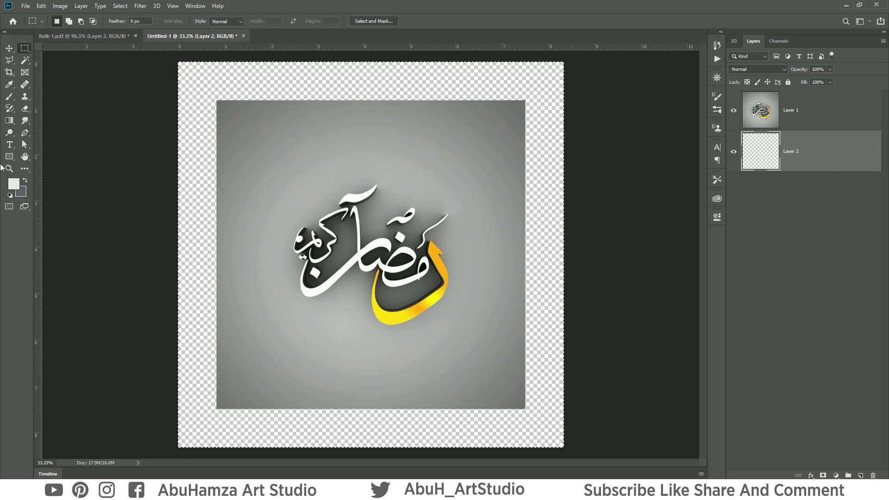
Fill Layer 2 with dark grey #383838.
click(13, 188)
click(576, 291)
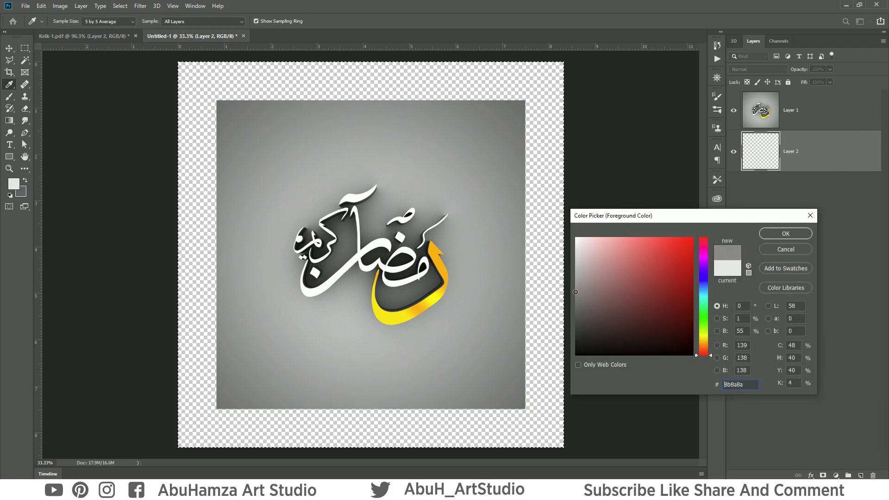
drag(576, 292, 568, 327)
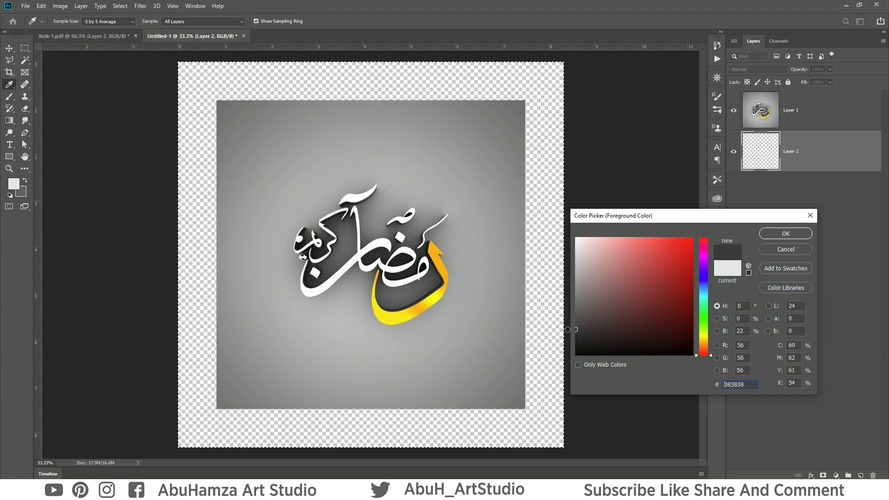
click(793, 233)
key(m)
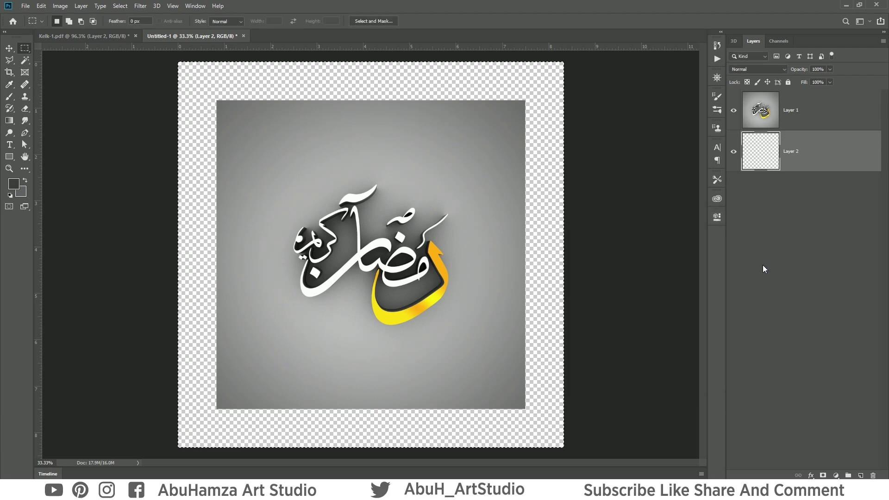
key(alt+BackSpace)
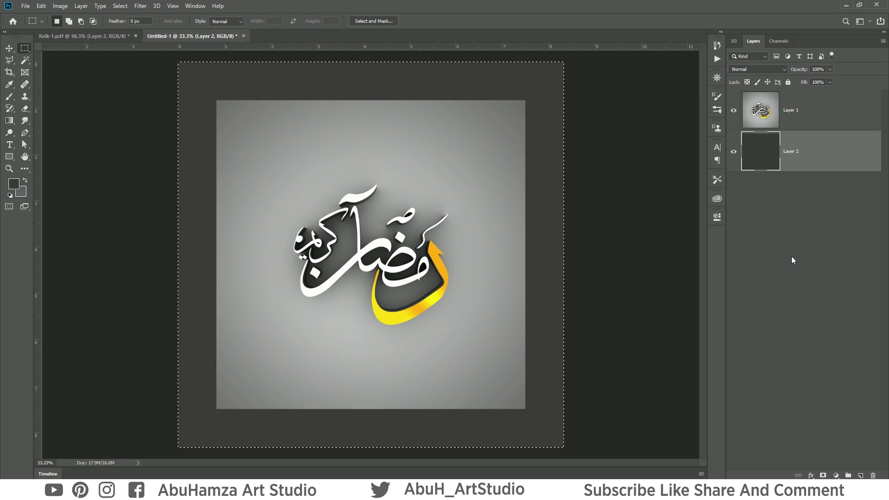
Shrink the selection to about 93%, delete the grey inside it, and add empty Layer 3.
click(121, 6)
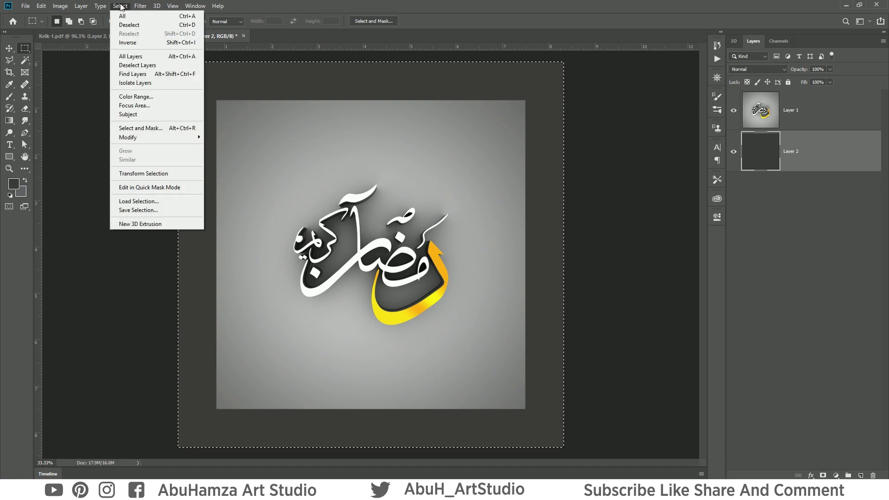
click(156, 174)
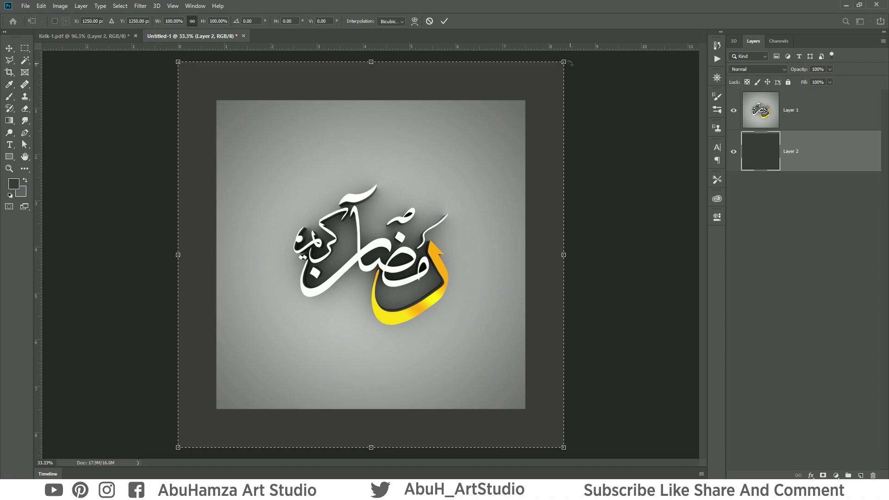
drag(564, 62, 553, 76)
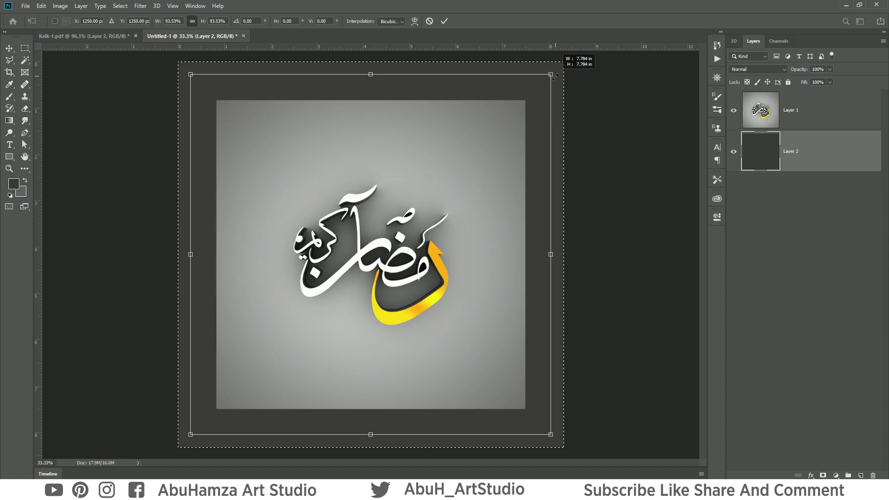
click(444, 20)
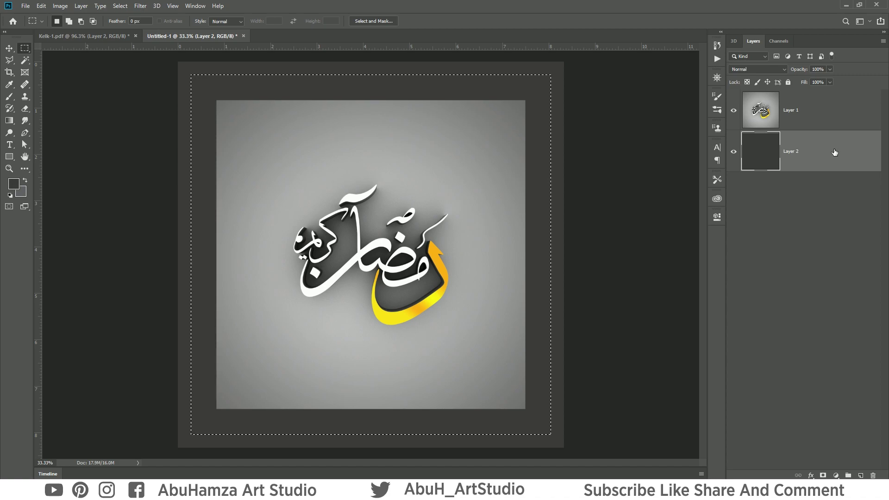
key(Delete)
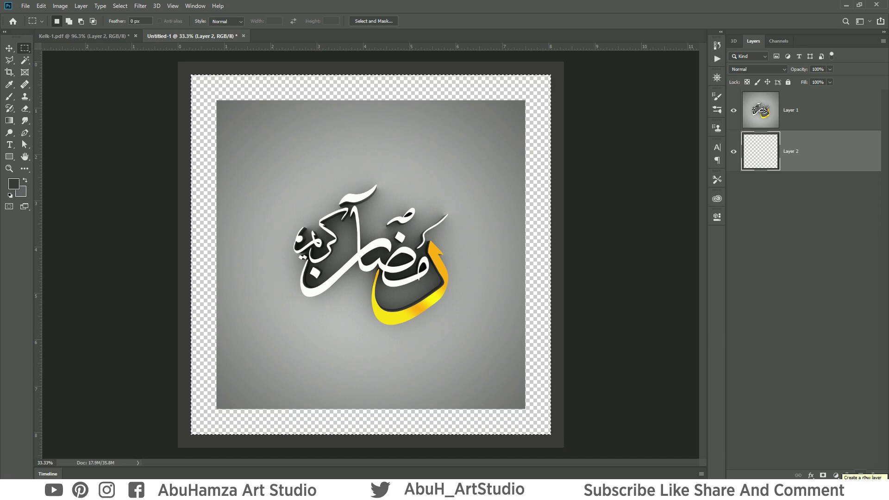
click(860, 475)
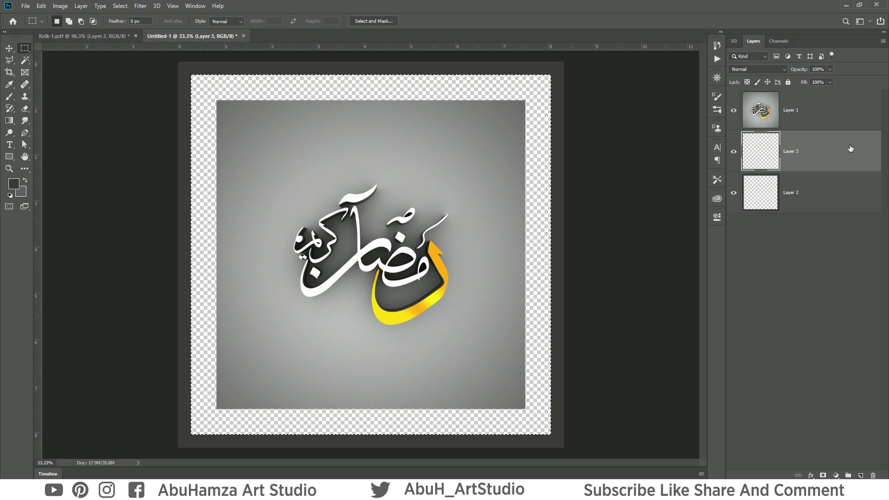
Move Layer 3 below Layer 2 and fill its selection with near-white #f5f5f5.
drag(842, 153, 838, 207)
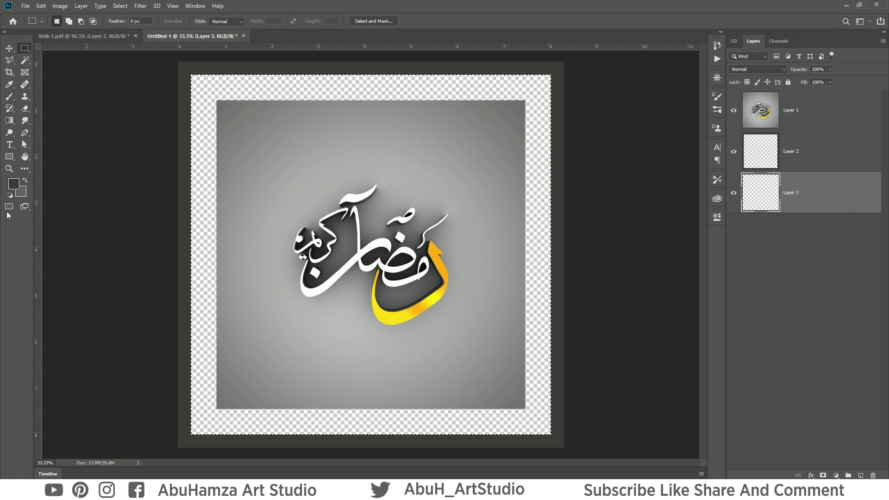
click(17, 186)
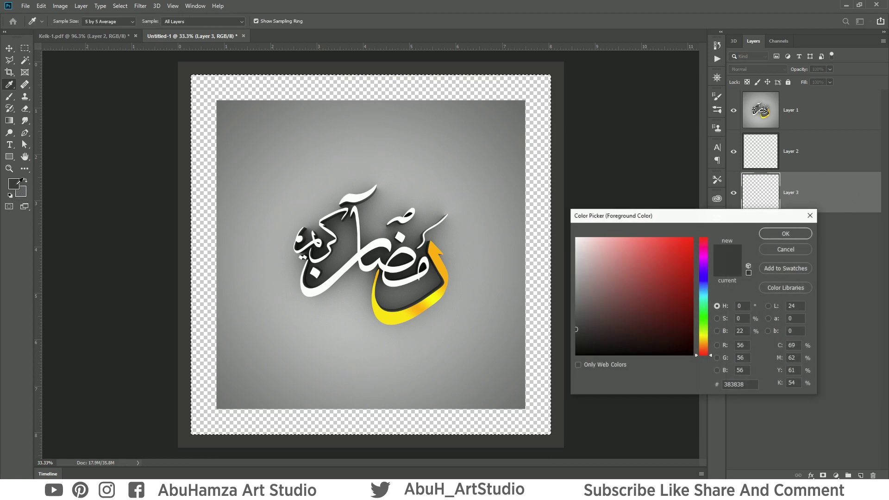
drag(548, 293, 554, 242)
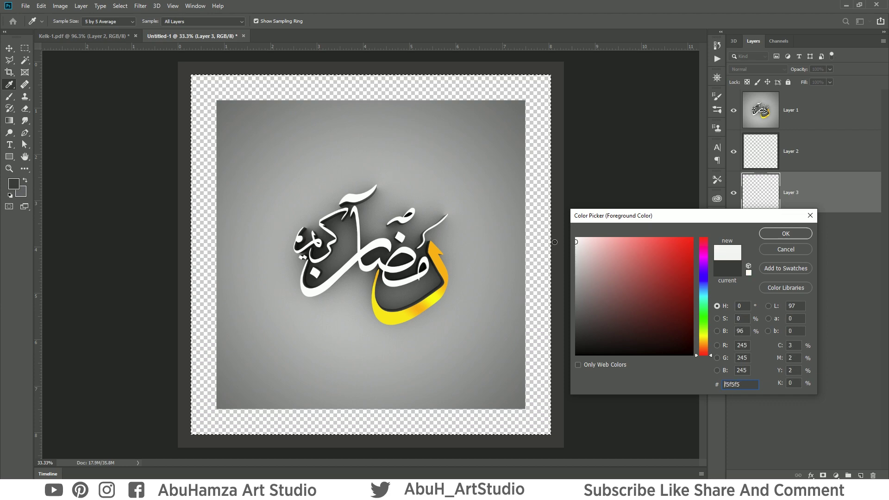
click(786, 233)
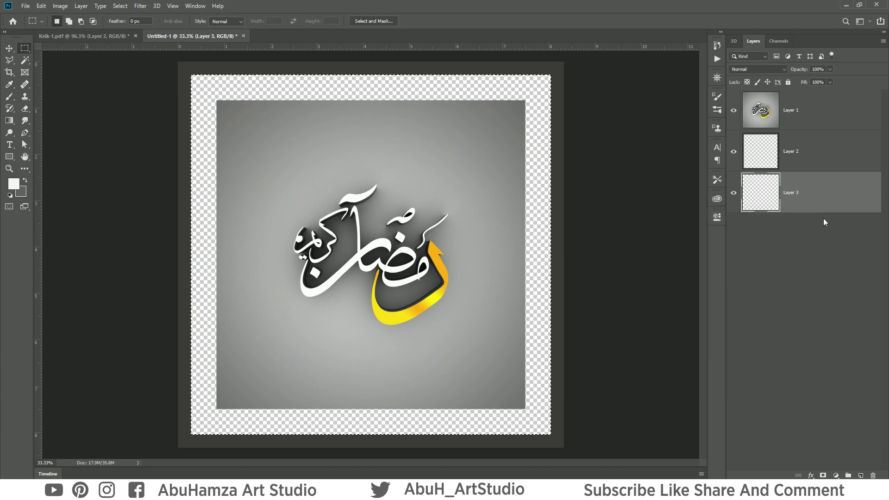
key(alt+BackSpace)
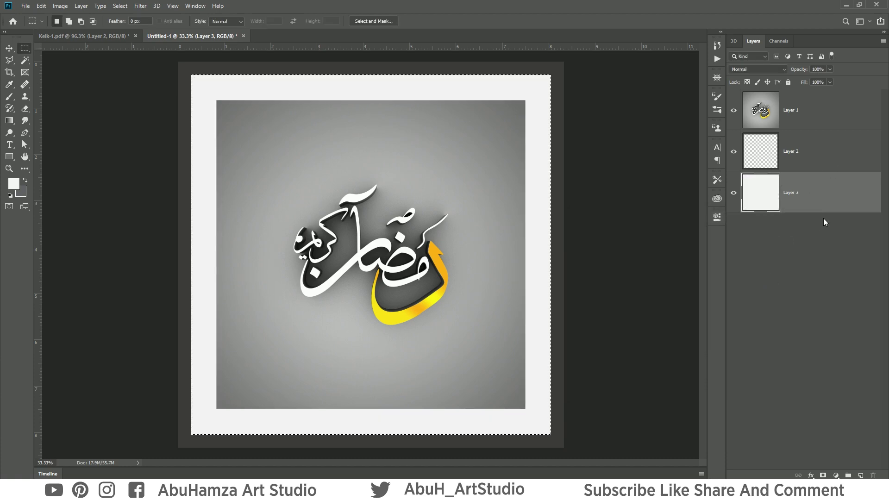
Add a fine light textured Pattern Overlay at 80% opacity to Layer 3.
double_click(863, 195)
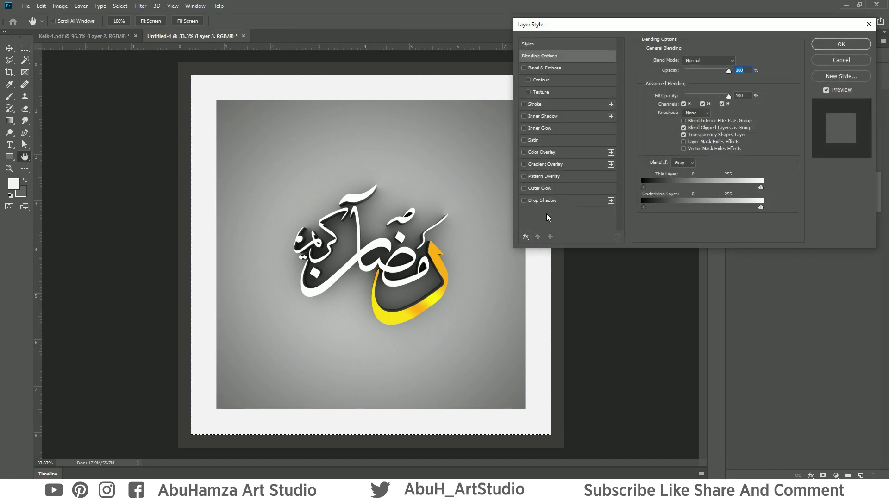
click(545, 176)
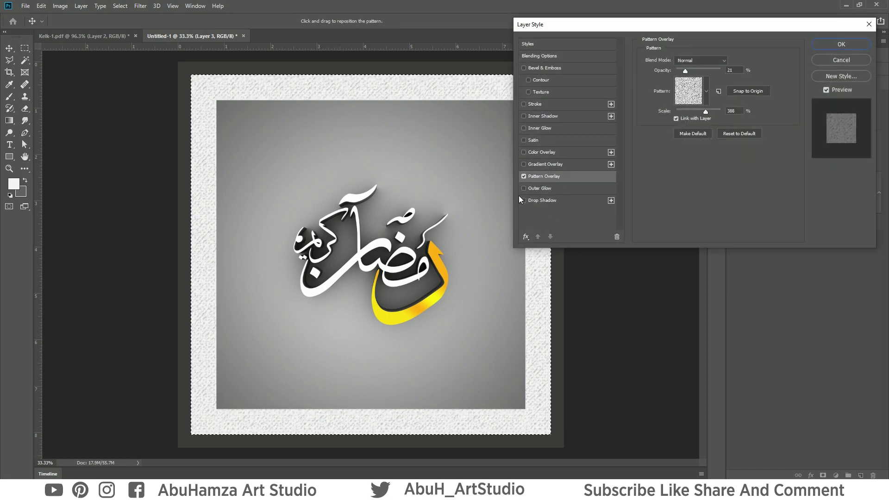
click(706, 92)
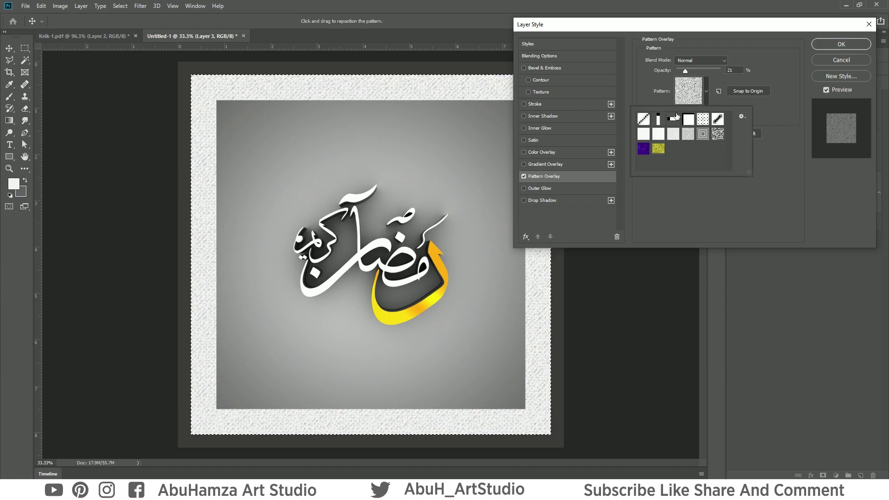
click(673, 137)
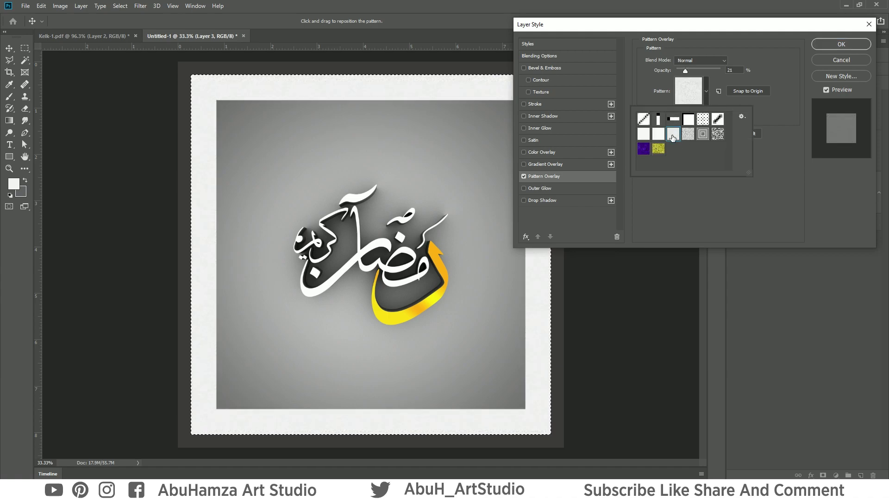
click(660, 137)
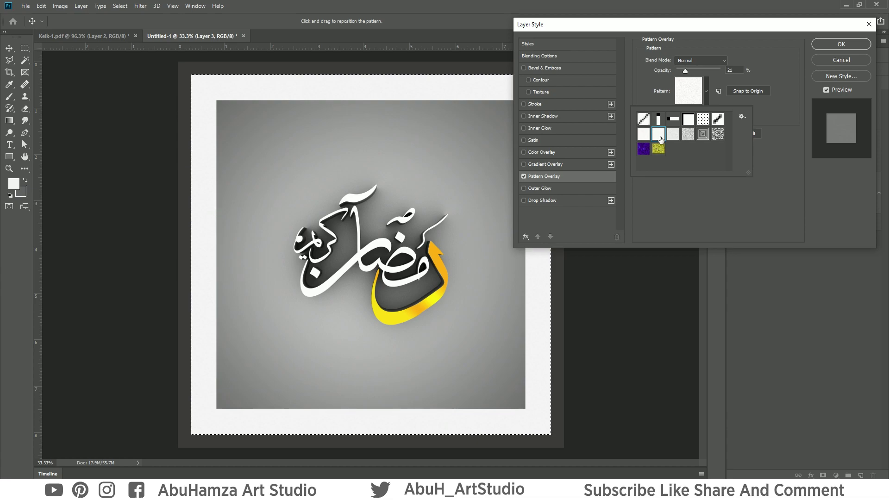
click(672, 138)
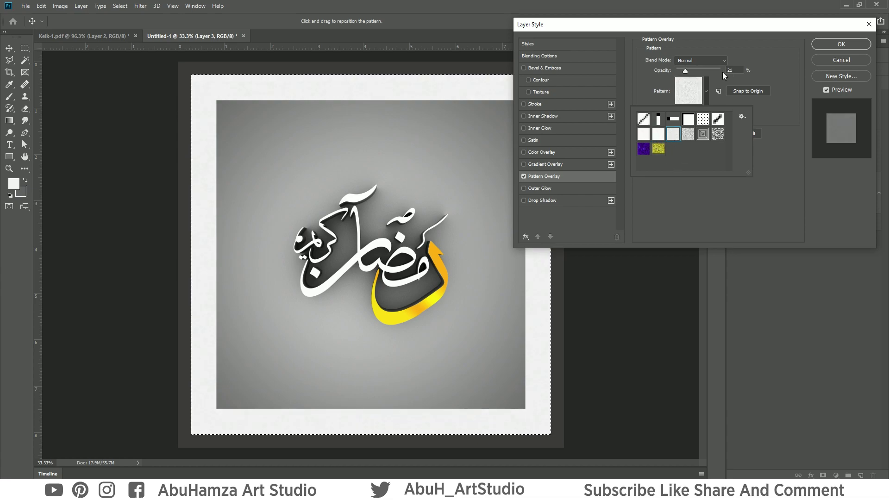
click(759, 66)
drag(685, 70, 699, 70)
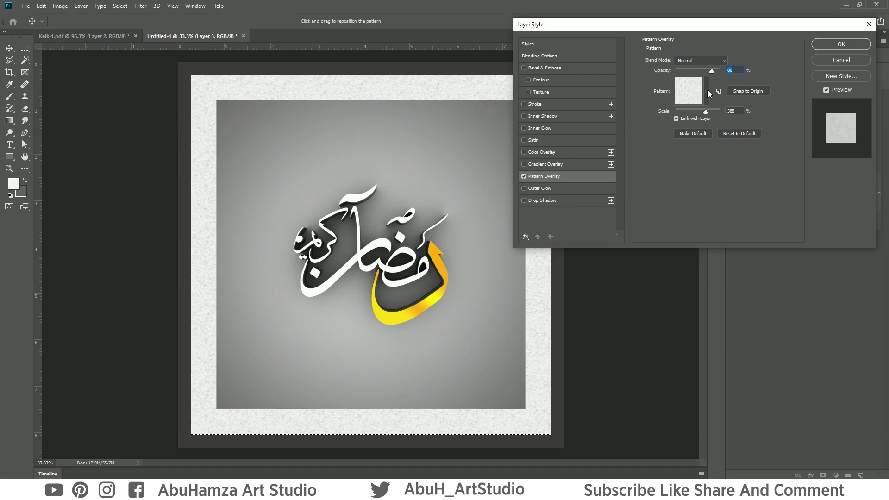
click(847, 43)
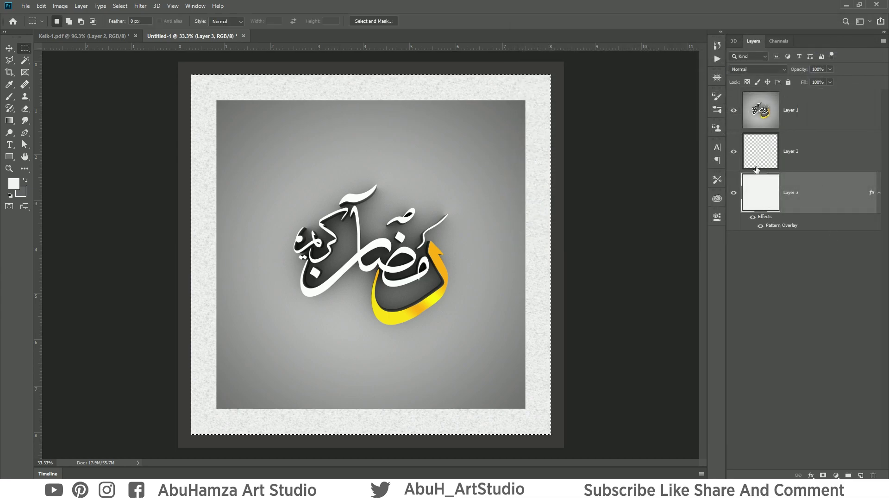
Deselect, then duplicate Layer 2 to create Layer 2 copy.
key(ctrl+d)
click(853, 148)
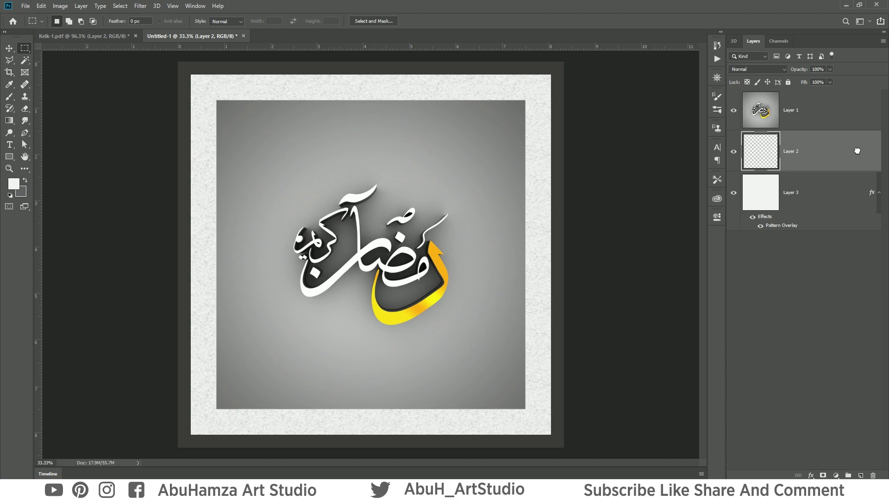
drag(857, 151, 861, 476)
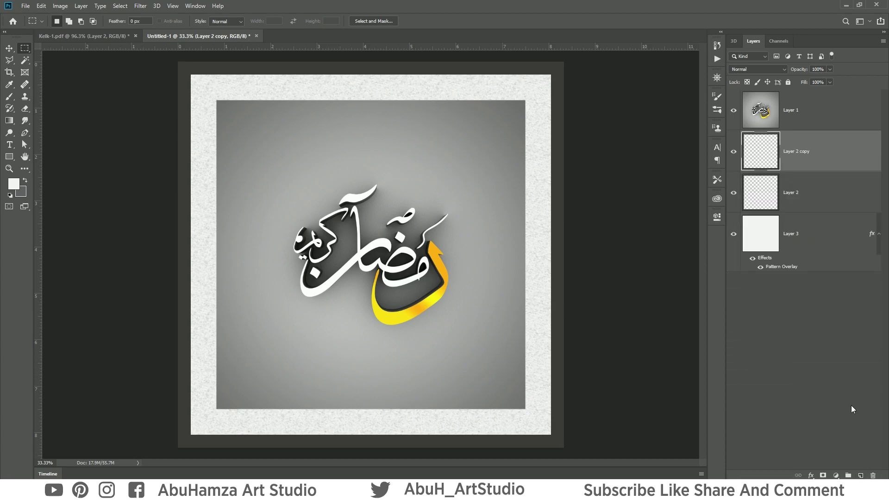
Free-transform Layer 2 down to about 85% of its size.
click(834, 191)
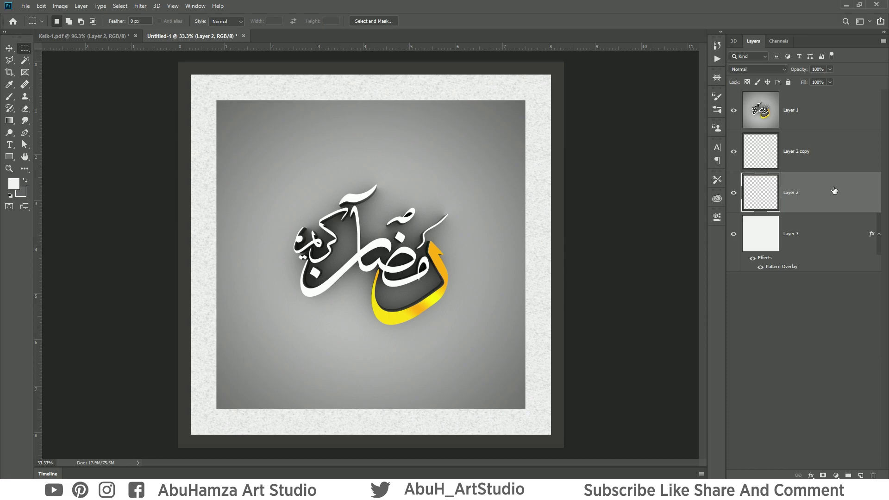
key(ctrl+t)
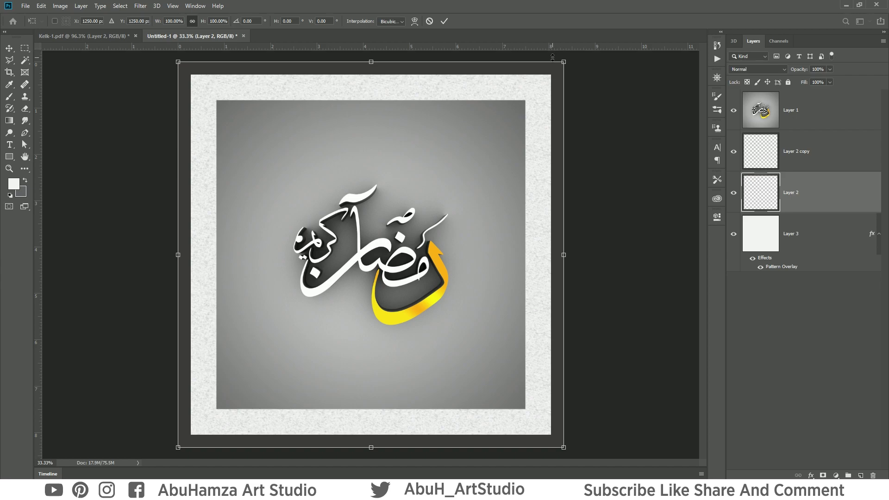
drag(563, 61, 543, 98)
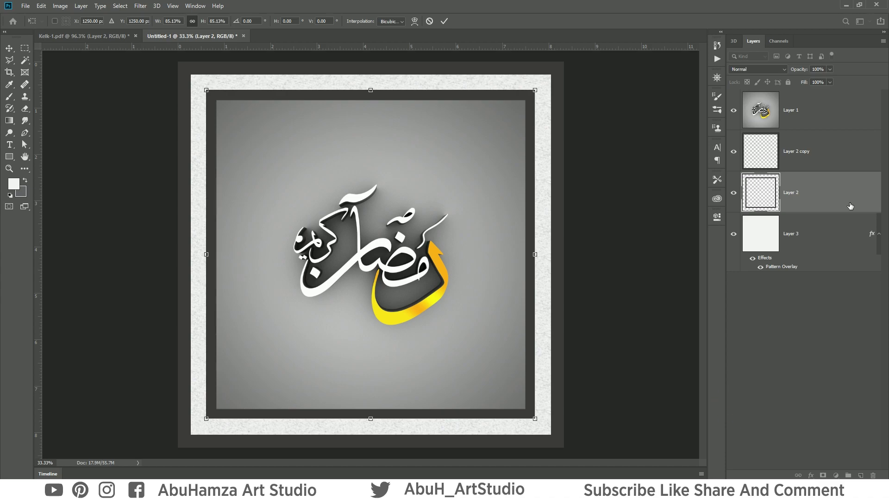
click(443, 21)
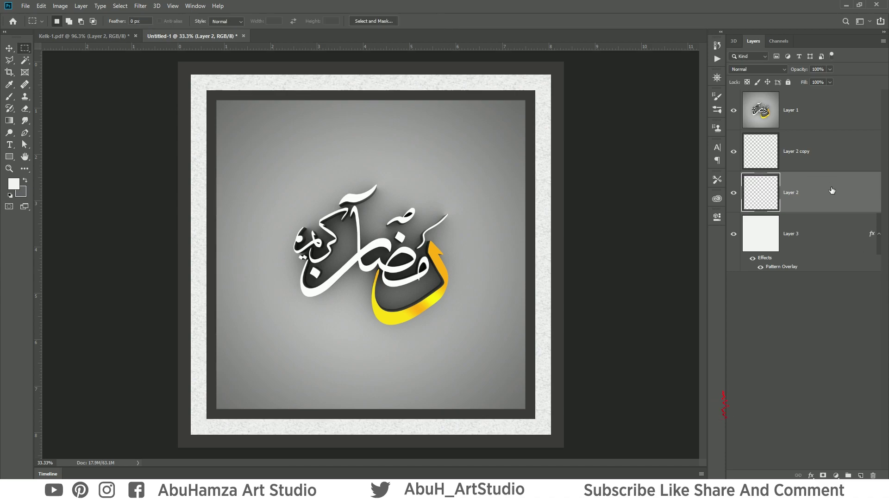
Give Layer 2 a drop shadow with 142° angle, 50% opacity and reduced spread.
double_click(779, 185)
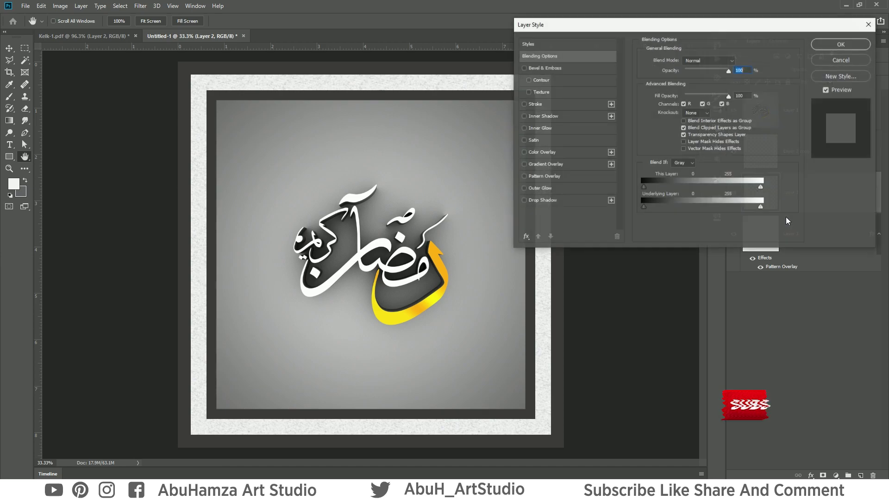
click(568, 200)
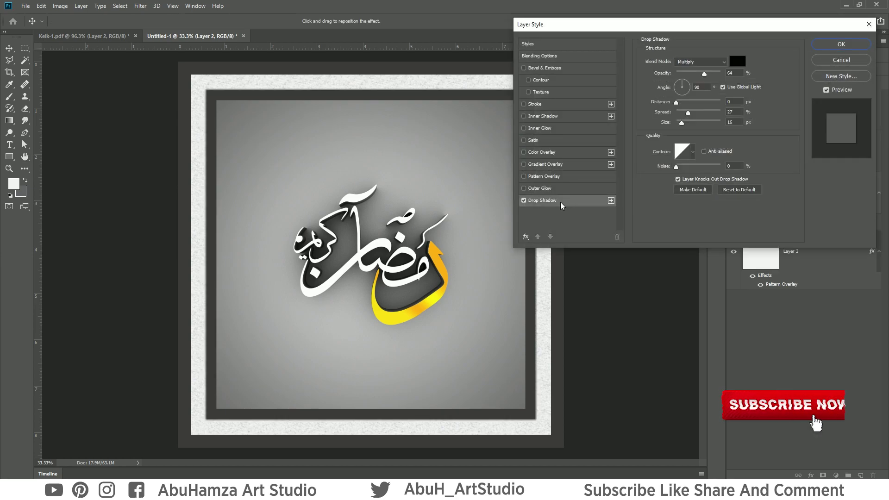
click(681, 86)
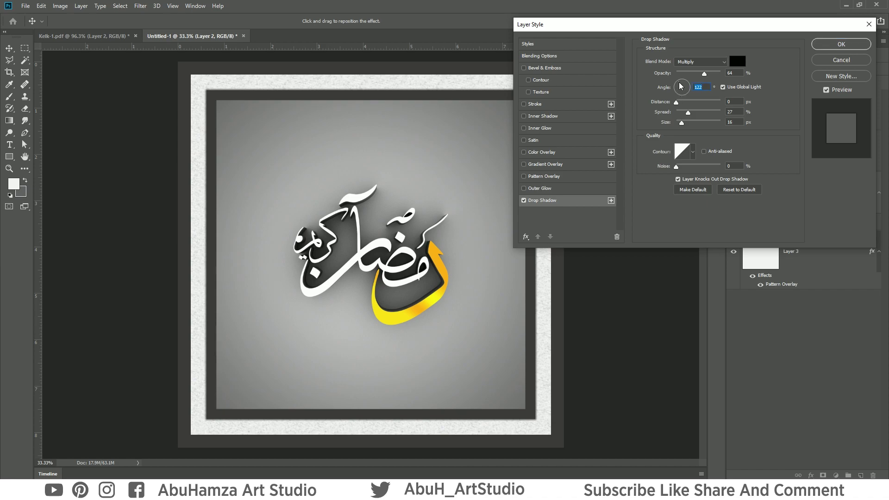
drag(680, 86, 693, 74)
click(704, 74)
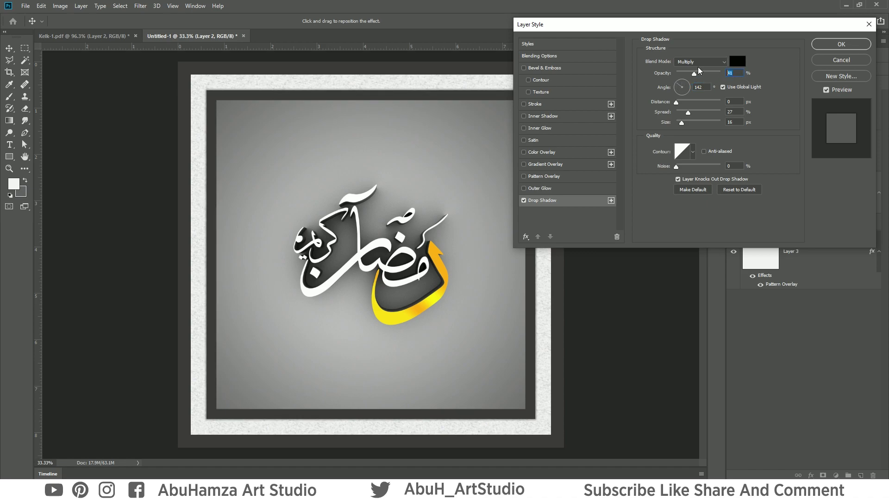
text(50)
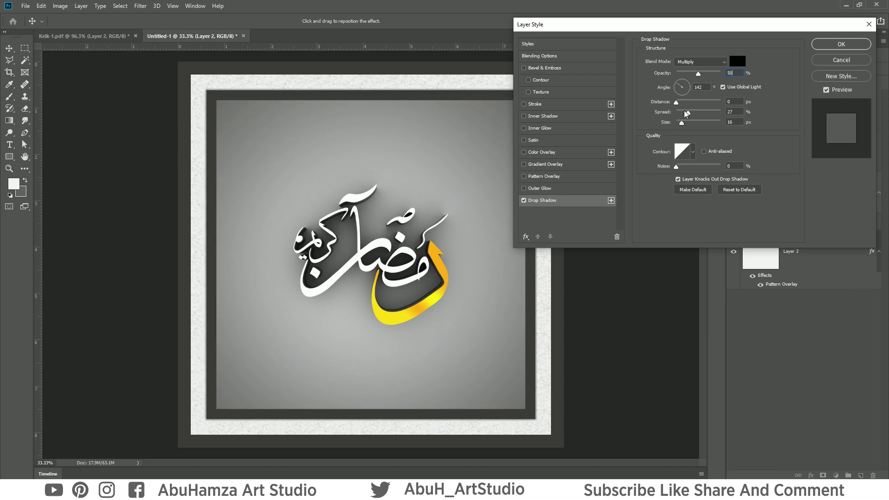
drag(686, 113, 683, 114)
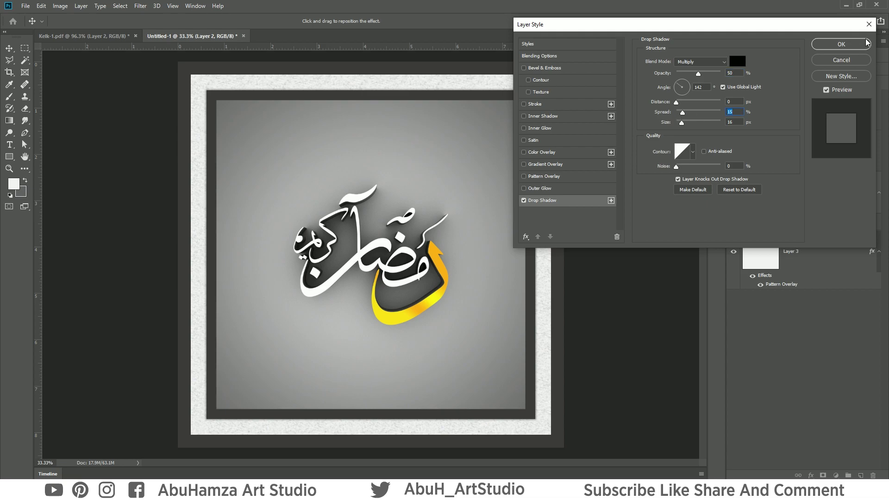
click(840, 45)
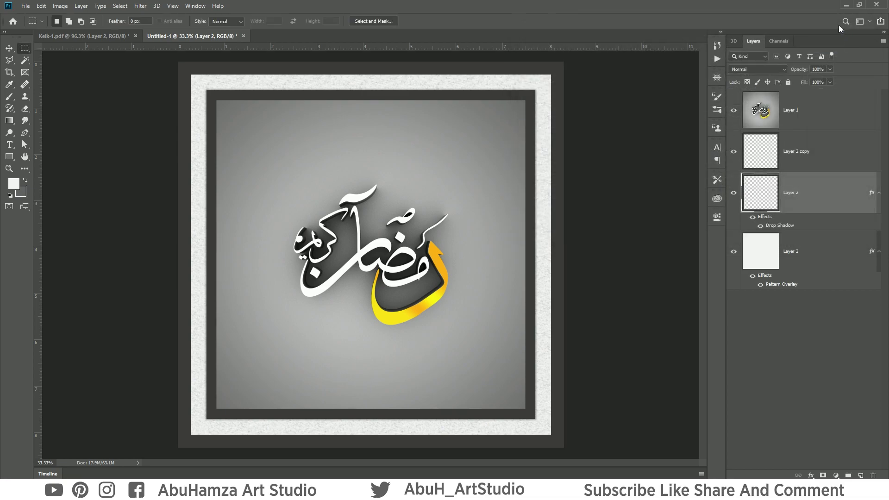
Copy Layer 2's drop shadow style and paste it onto Layer 2 copy.
right_click(836, 192)
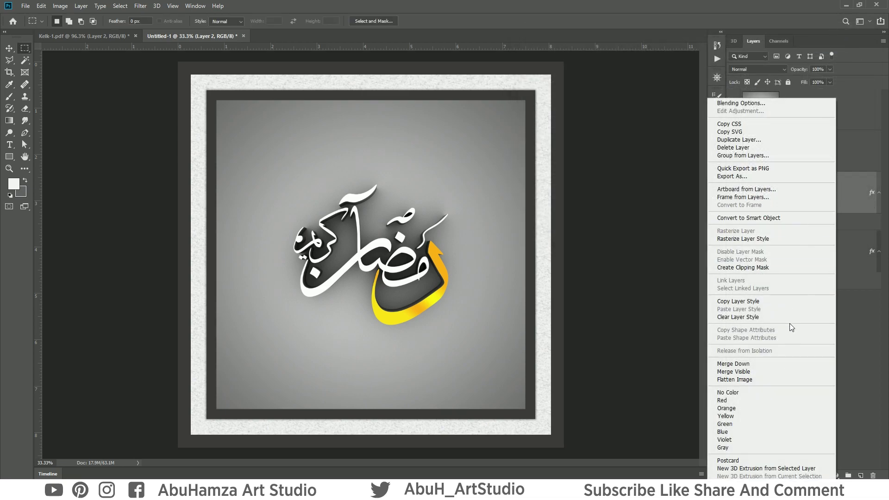
click(787, 301)
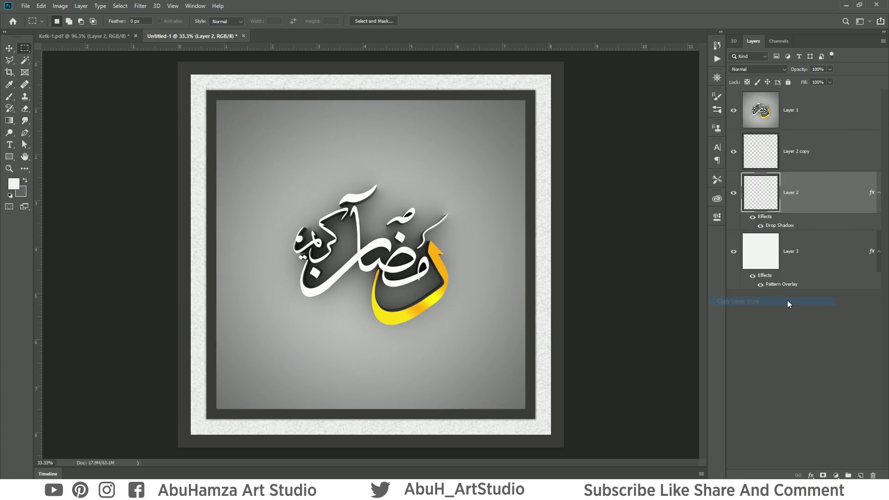
click(851, 150)
right_click(850, 152)
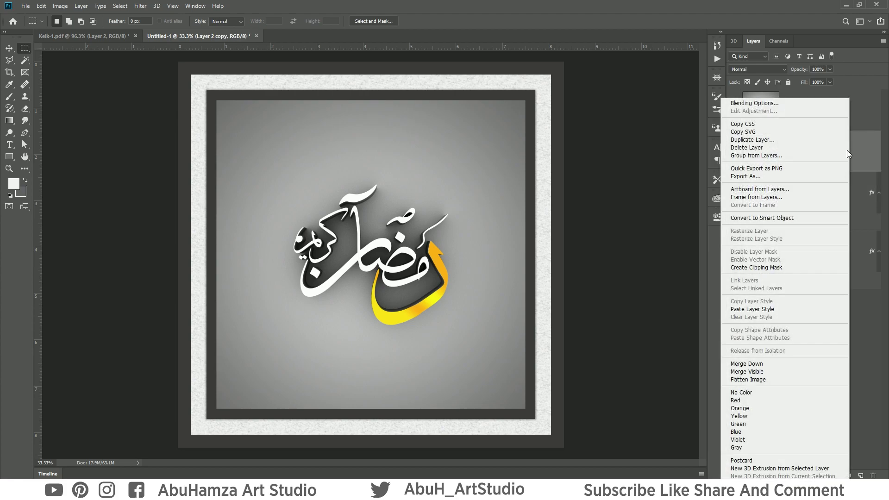
click(779, 308)
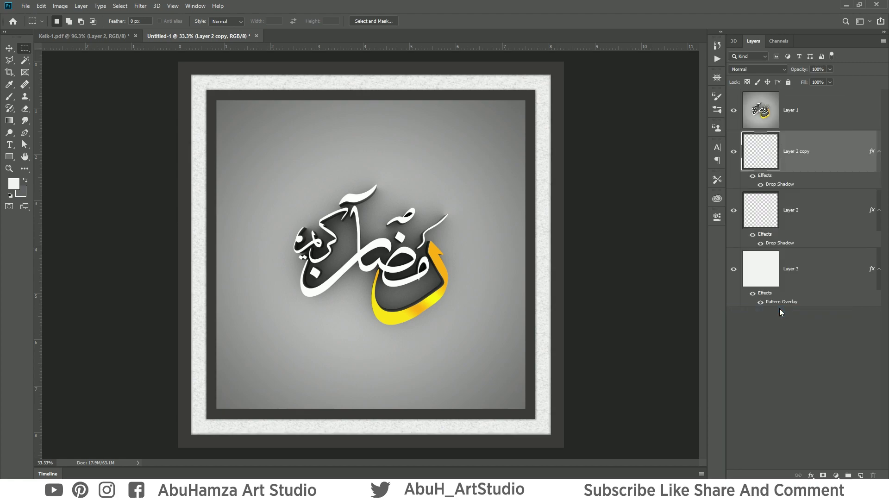
key(alt+bracketright)
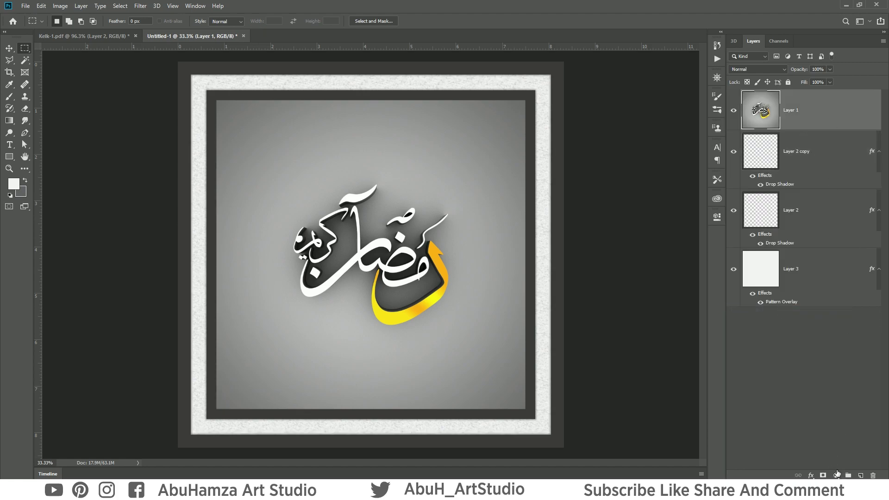
Add a Levels adjustment with input black 25 and white 234, then stamp visible into Layer 4.
click(836, 475)
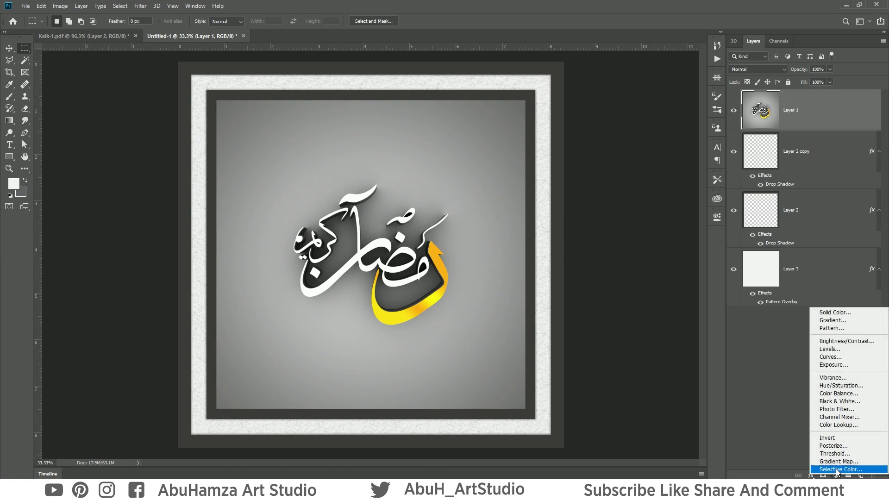
click(839, 350)
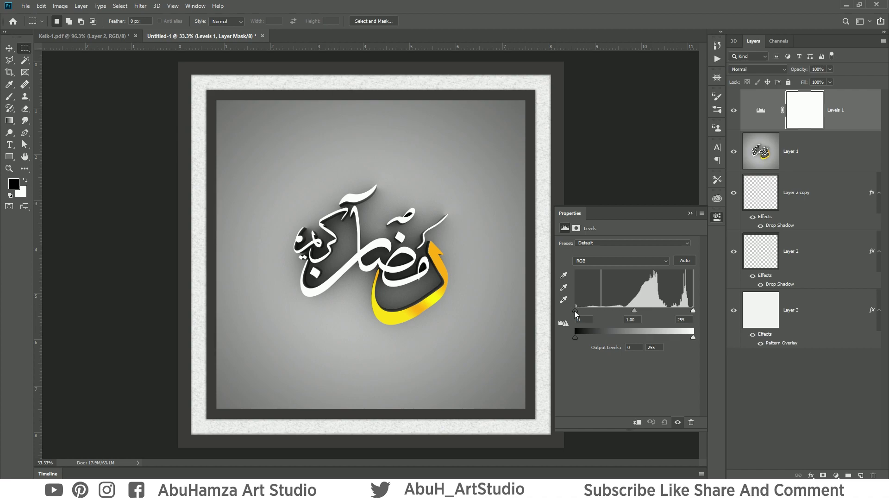
drag(576, 311, 585, 310)
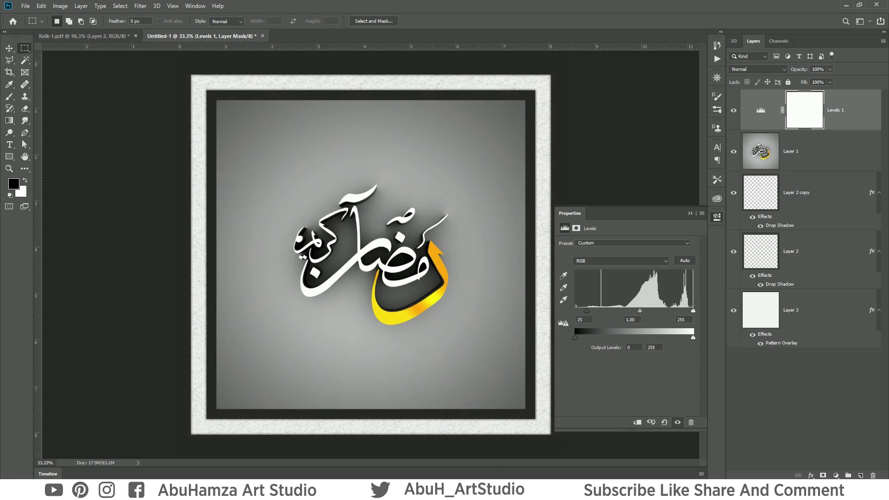
drag(692, 312, 685, 312)
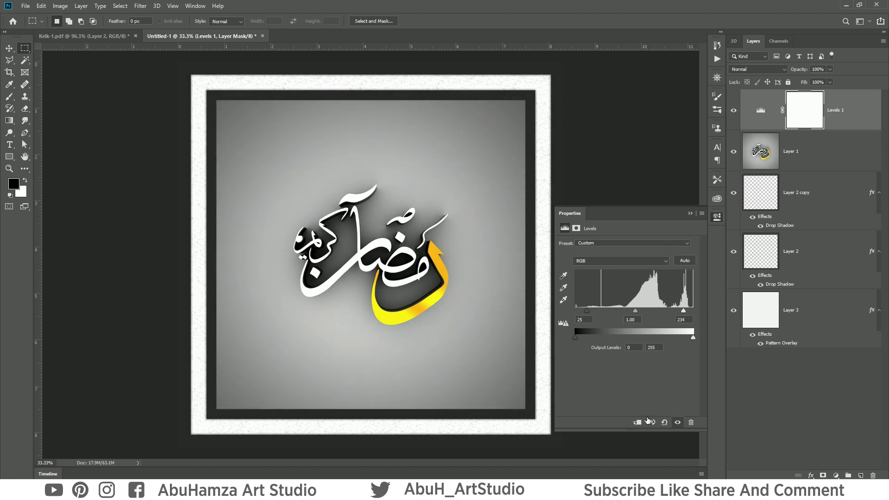
click(853, 121)
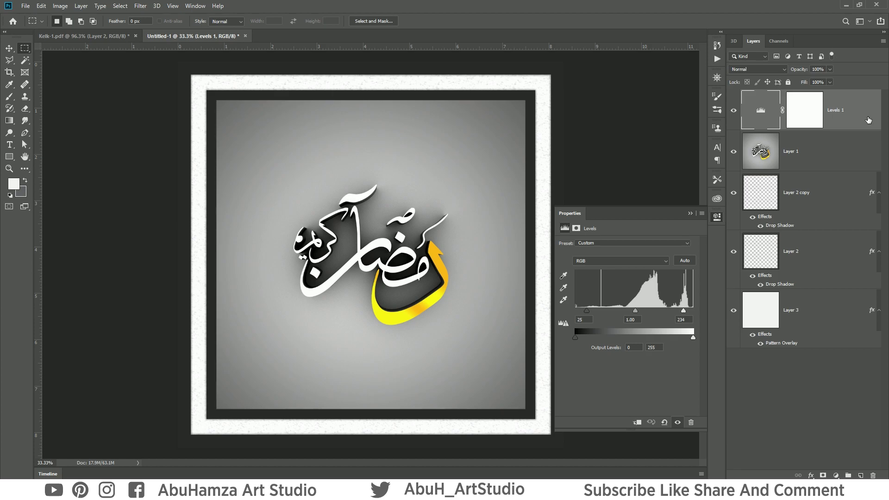
key(ctrl+shift+alt+e)
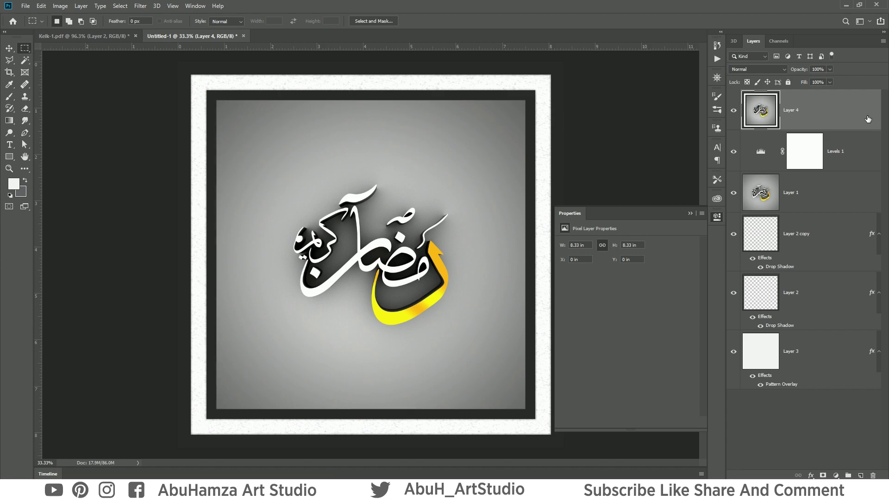
Camera Raw grade Layer 4: Temperature +10, Tint -8, Exposure -0.15, Highlights -11, Whites +18, Blacks -11.
click(140, 5)
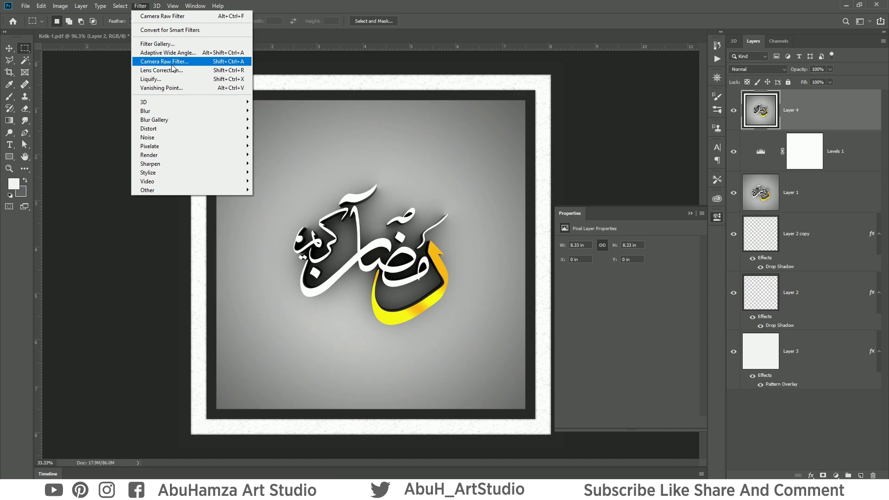
click(157, 61)
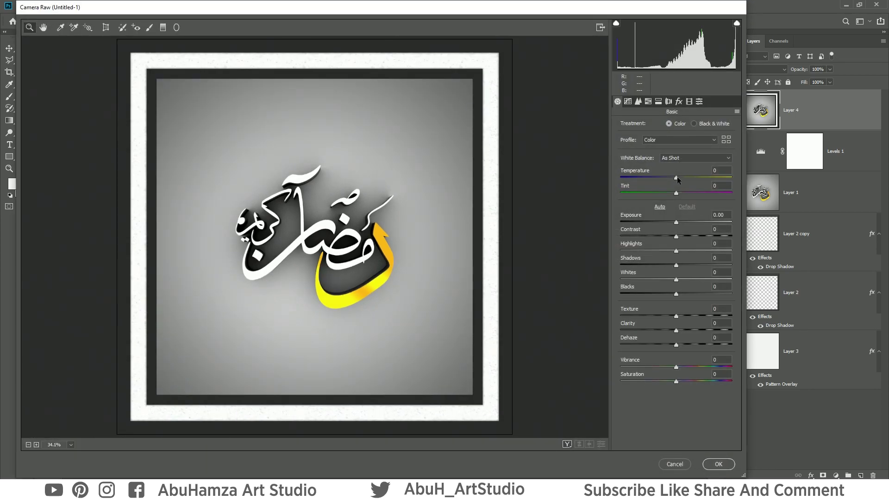
drag(676, 179, 672, 191)
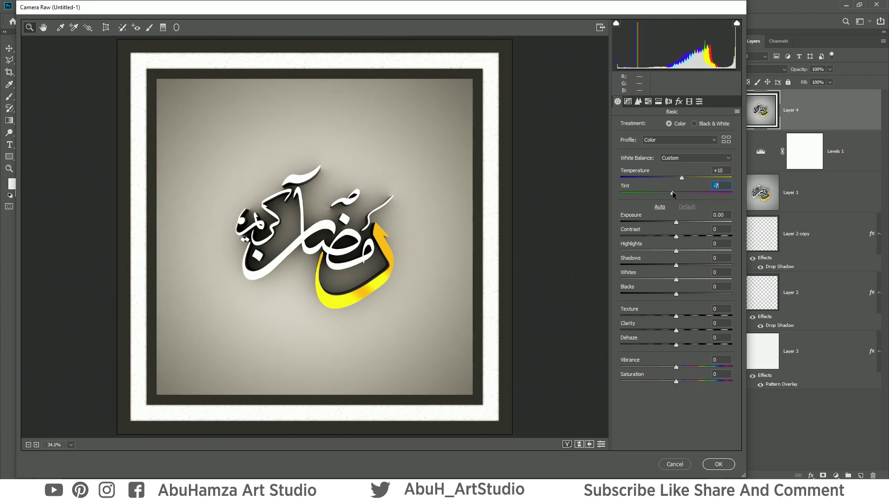
drag(672, 192, 671, 192)
drag(676, 223, 675, 223)
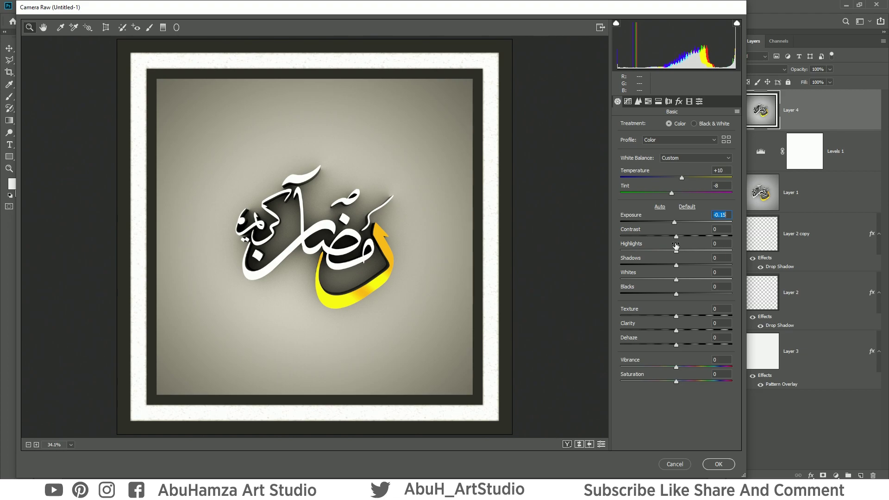
drag(677, 238, 678, 238)
mouse_move(676, 252)
mouse_down()
mouse_move(695, 264)
mouse_move(679, 264)
mouse_up()
mouse_move(676, 280)
mouse_down()
mouse_move(707, 277)
mouse_move(654, 276)
mouse_move(690, 278)
mouse_move(677, 294)
mouse_move(688, 295)
mouse_up()
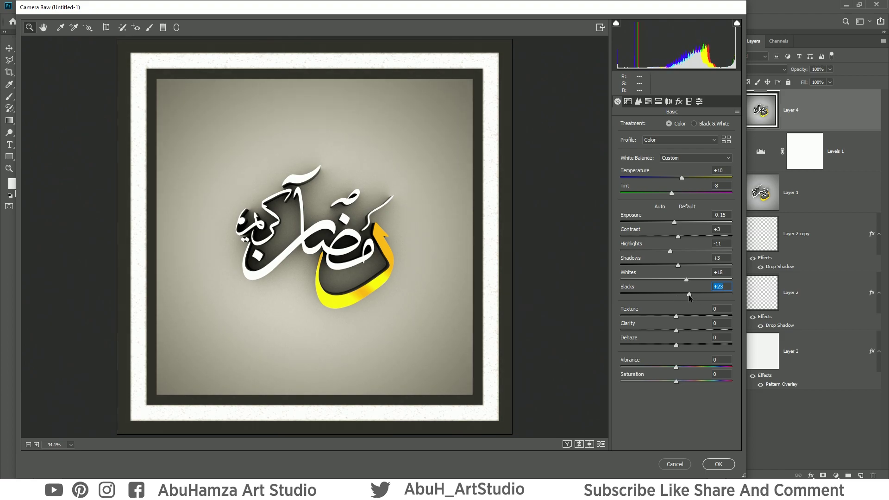
drag(688, 295, 670, 296)
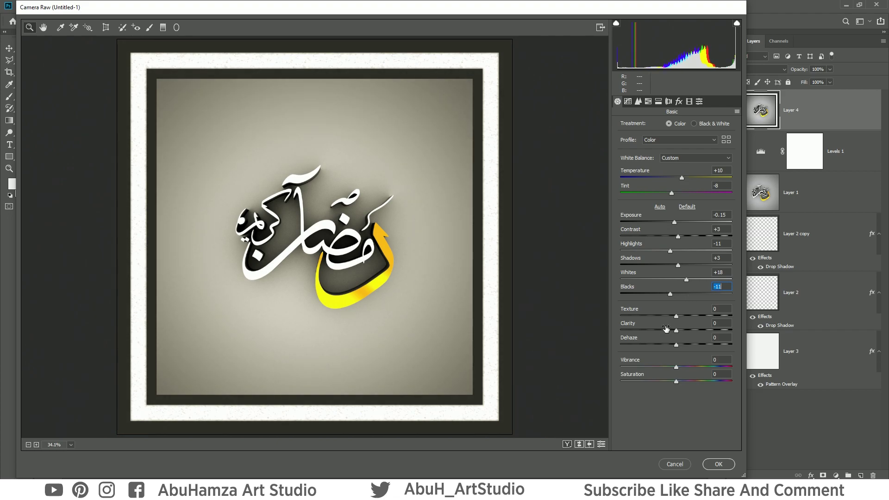
click(677, 316)
Commit the Camera Raw filter so the warmed grade is applied to Layer 4.
click(716, 465)
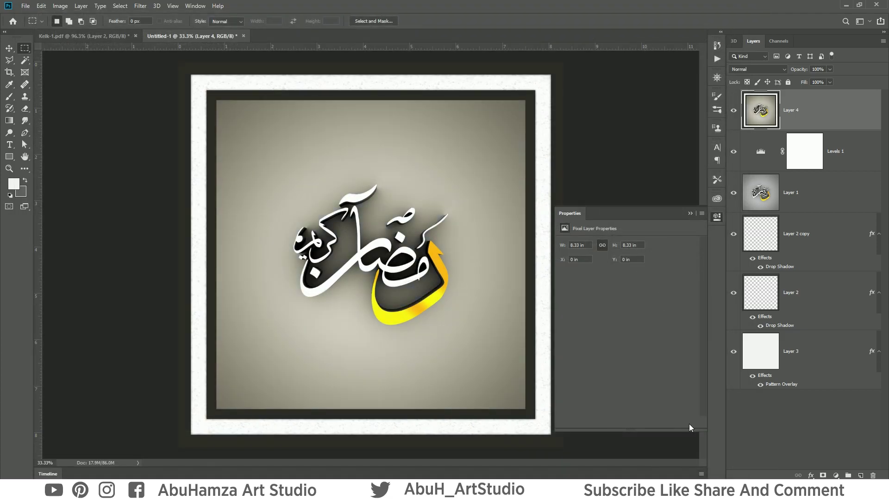